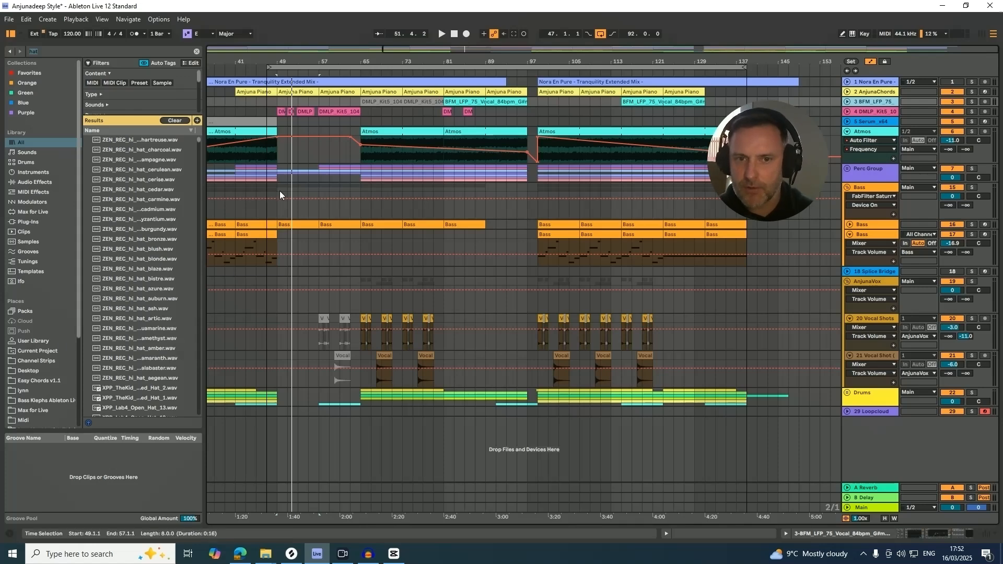
click(411, 132)
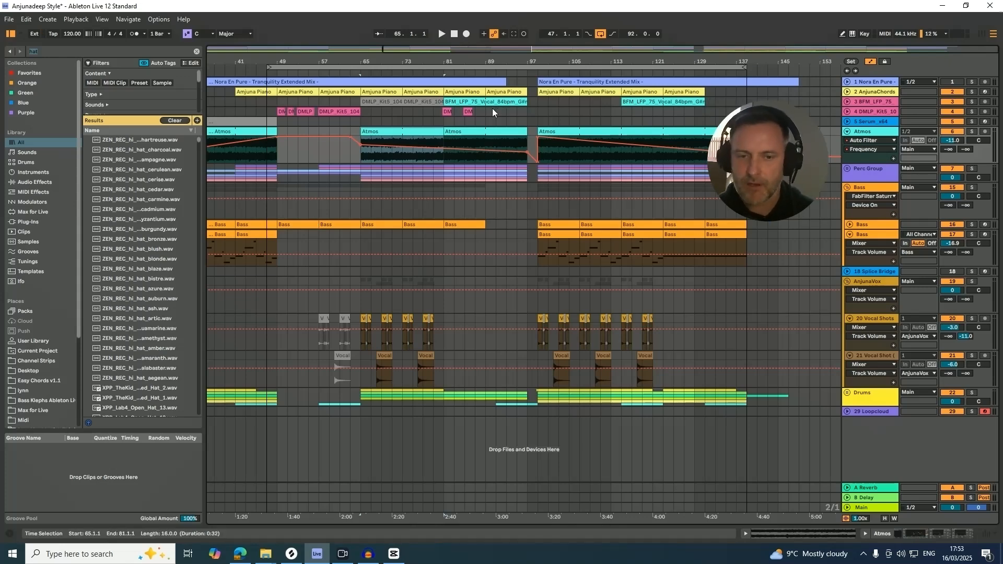
click(381, 112)
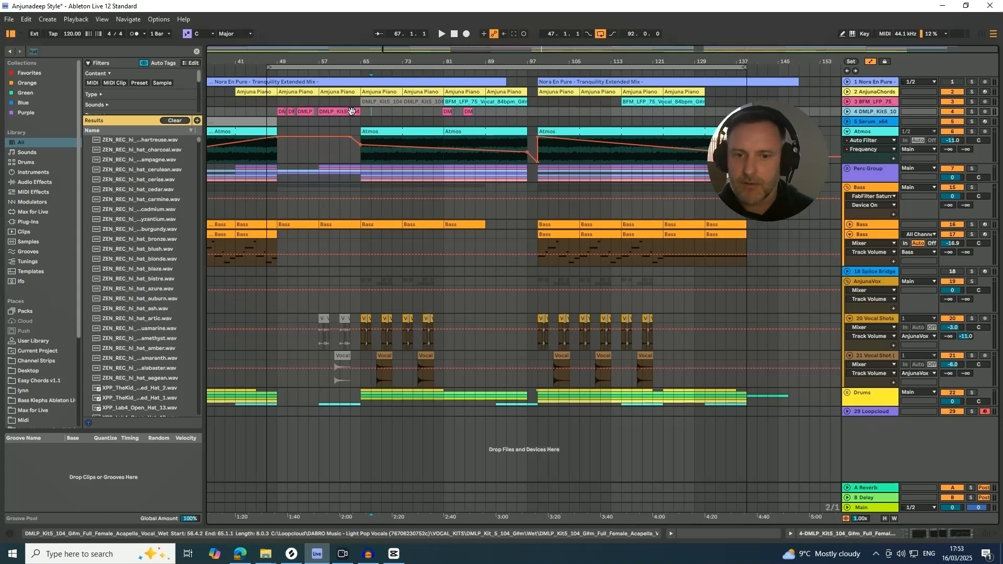
click(874, 396)
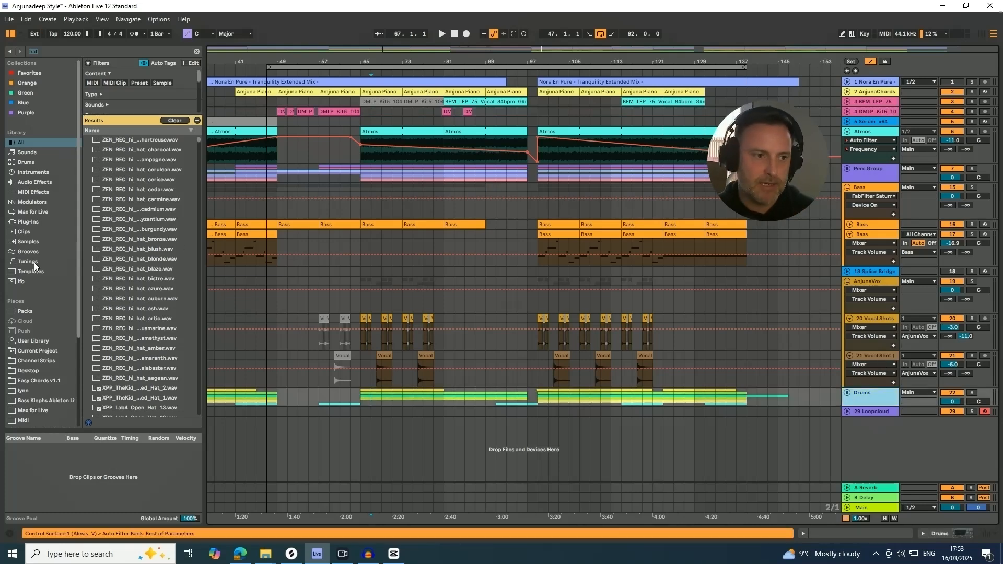
Step: Go to the Samples place in the browser, clear the search filter and look through the Cyclopedia Two folder's subfolders
scroll(31, 261, down, 6)
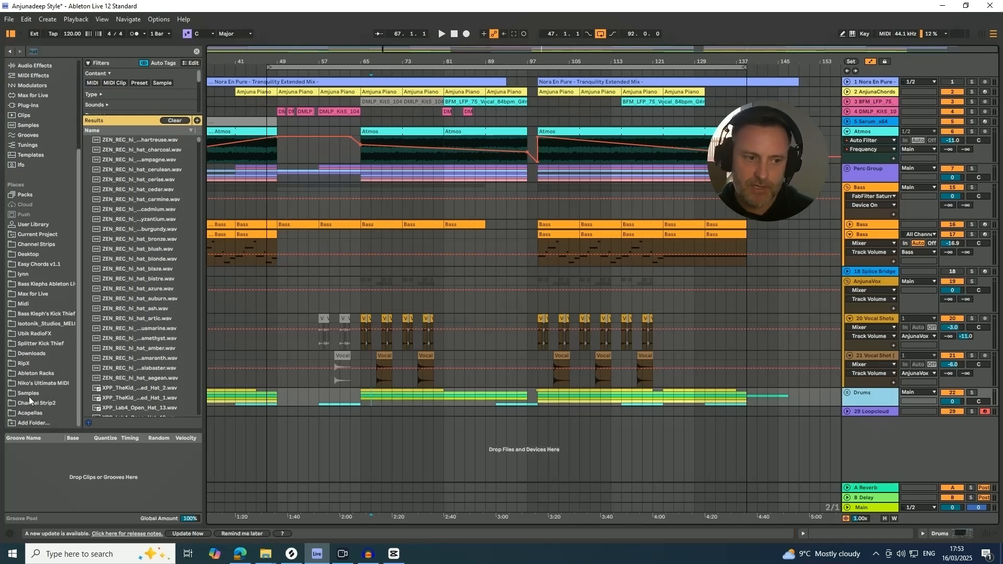
click(29, 393)
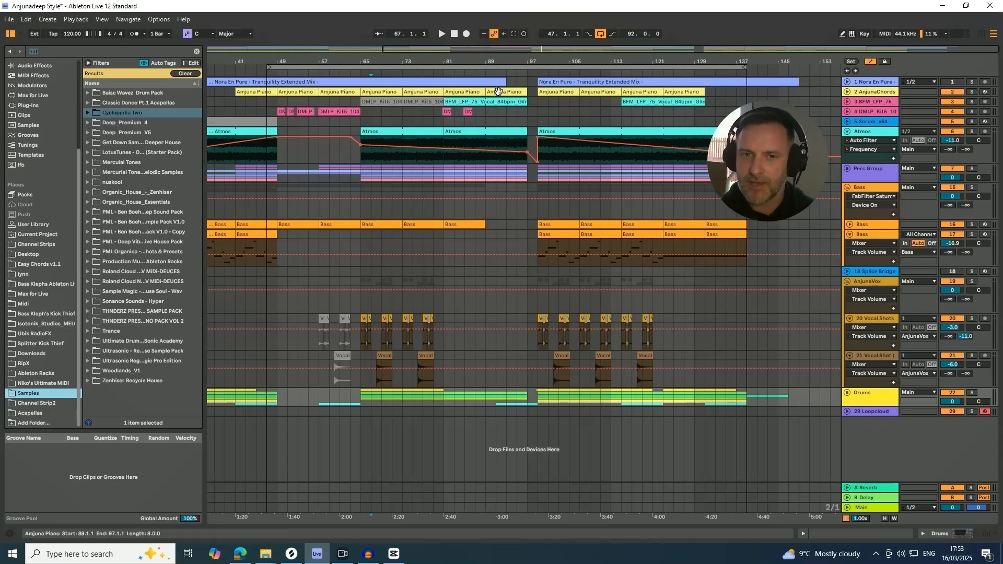
drag(475, 60, 499, 61)
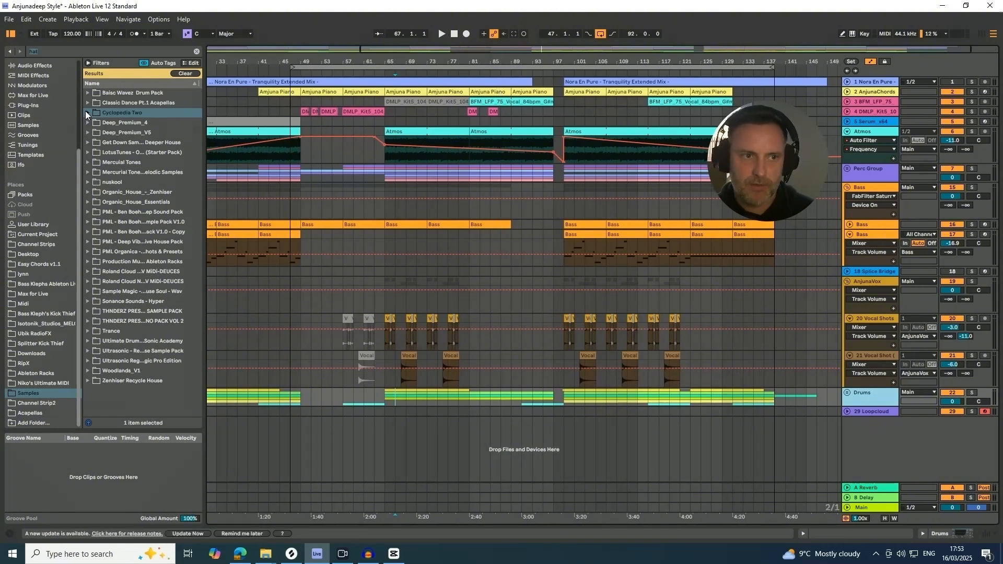
click(87, 113)
click(87, 112)
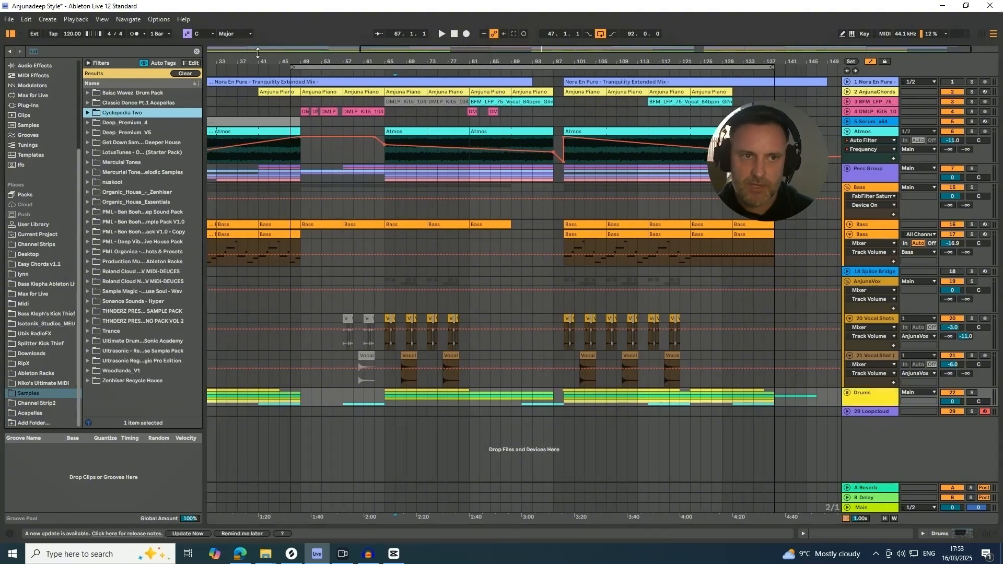
click(196, 52)
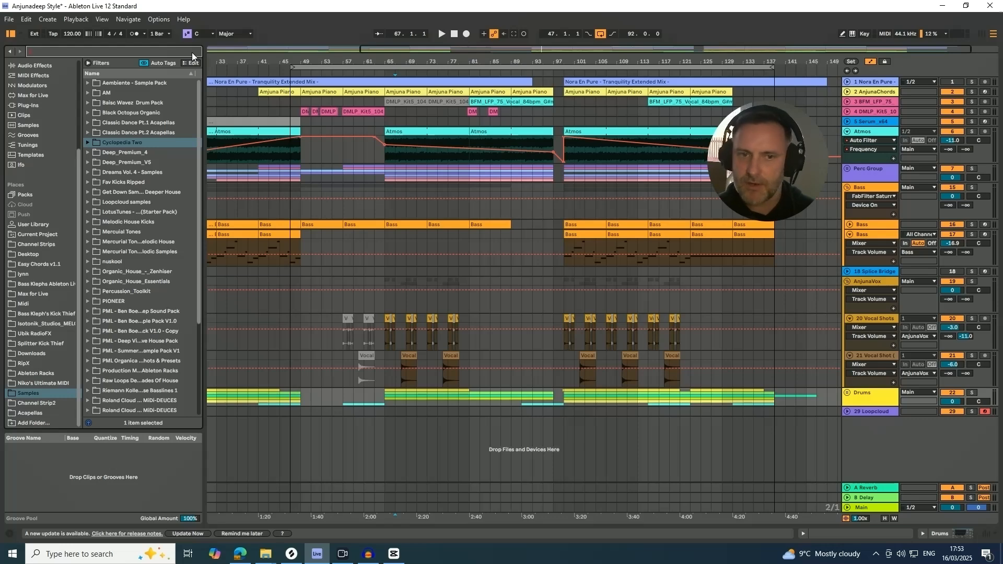
click(87, 143)
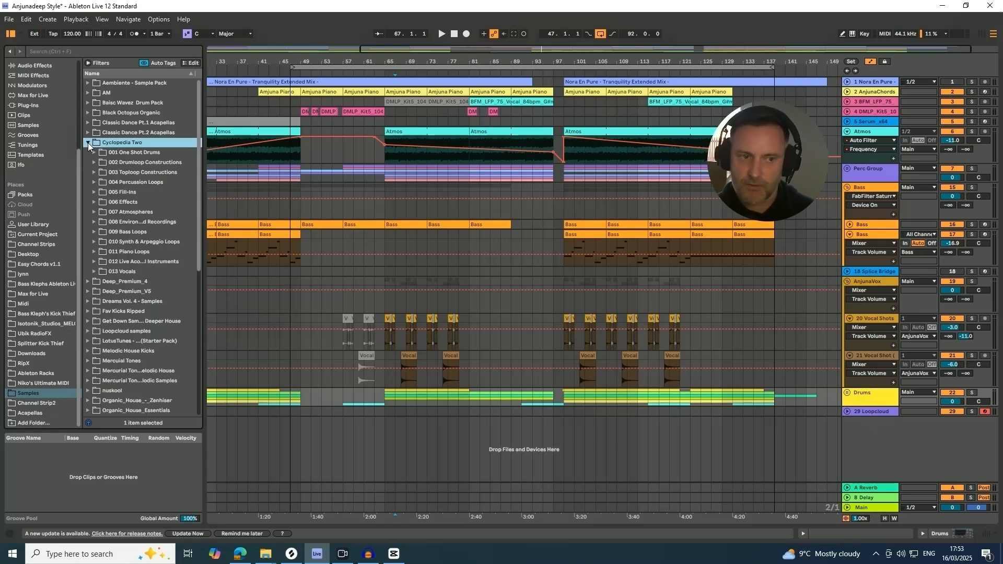
click(88, 143)
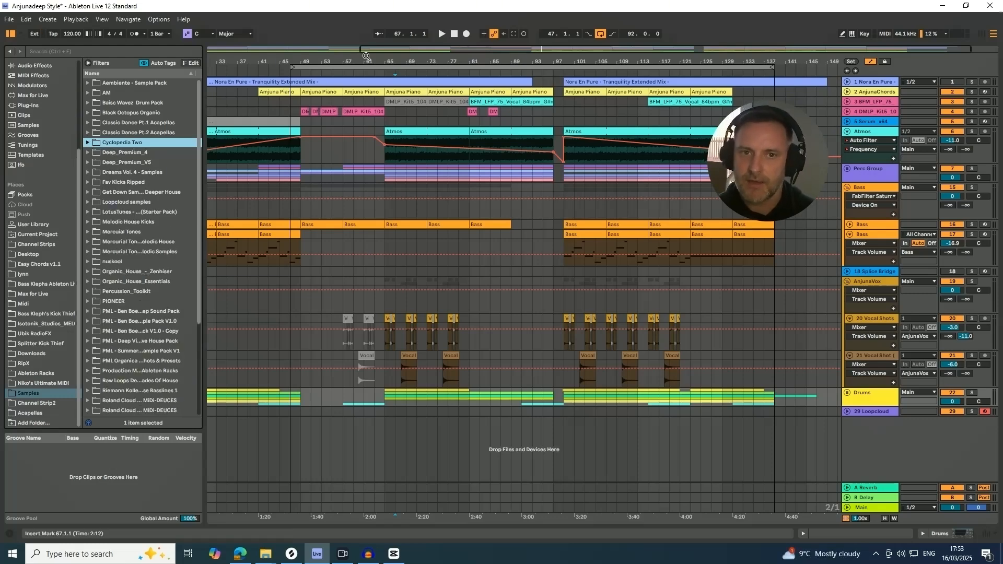
Step: Play back the arrangement from bar 47
drag(411, 62, 403, 58)
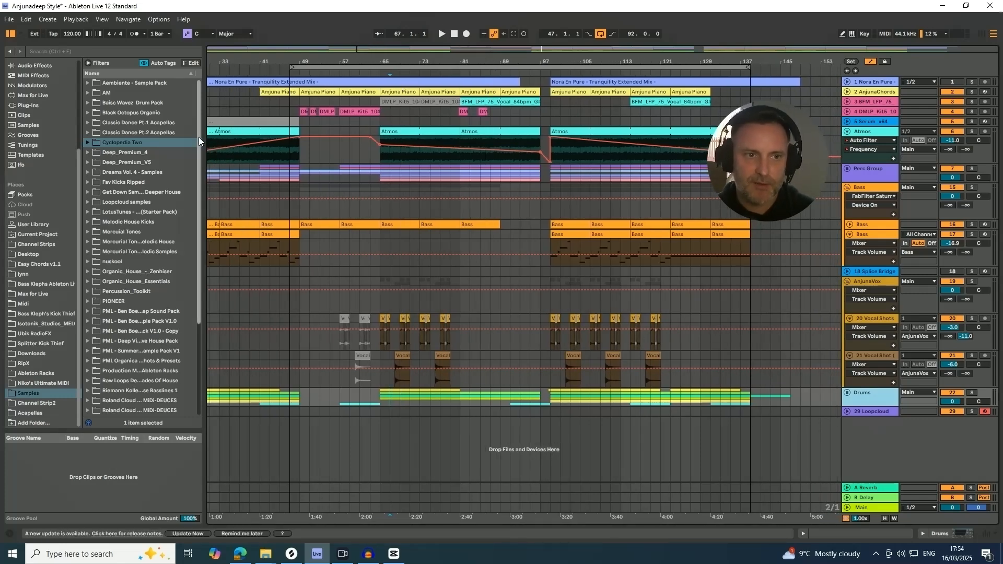
mouse_move(199, 137)
mouse_down()
mouse_move(200, 236)
mouse_move(199, 137)
mouse_up()
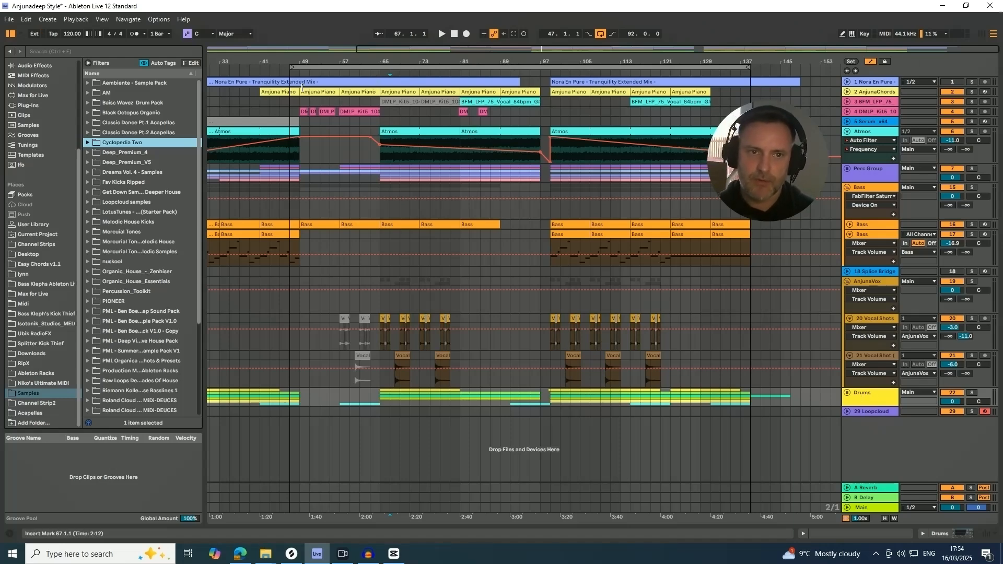
key(space)
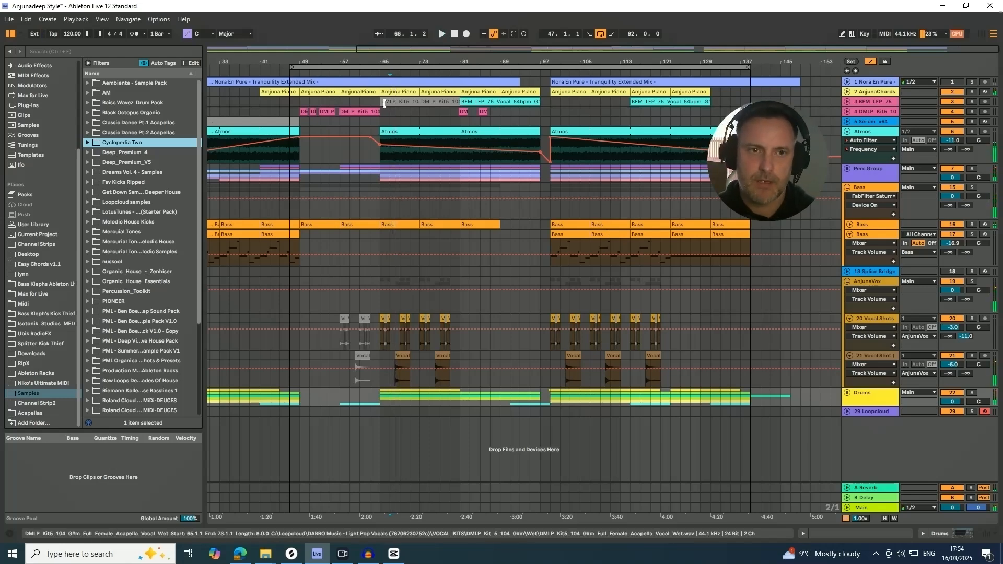
click(291, 75)
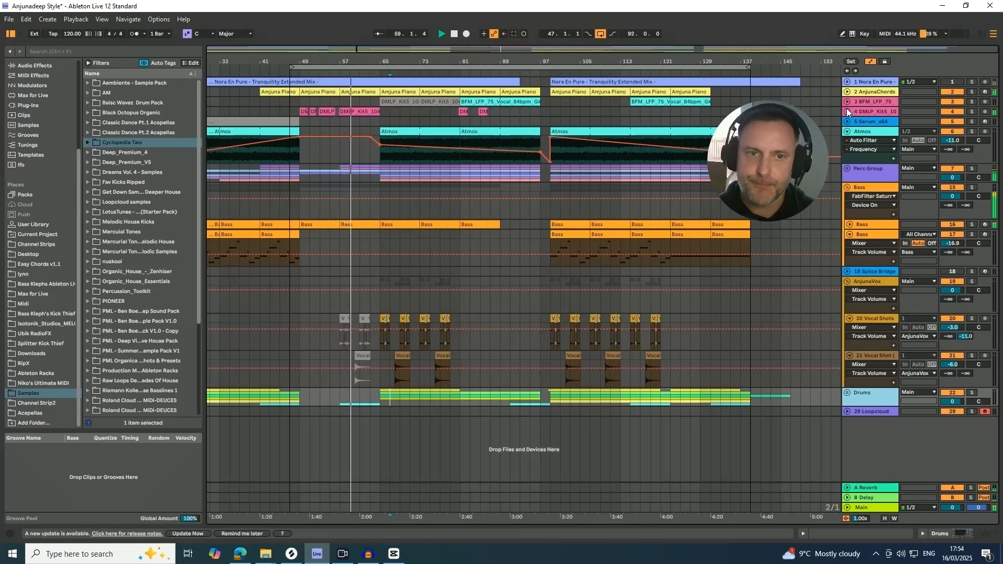
Step: Fold the AnjunaVox group and move it directly below the DMLP_Kit5 vocal track
click(848, 282)
click(867, 281)
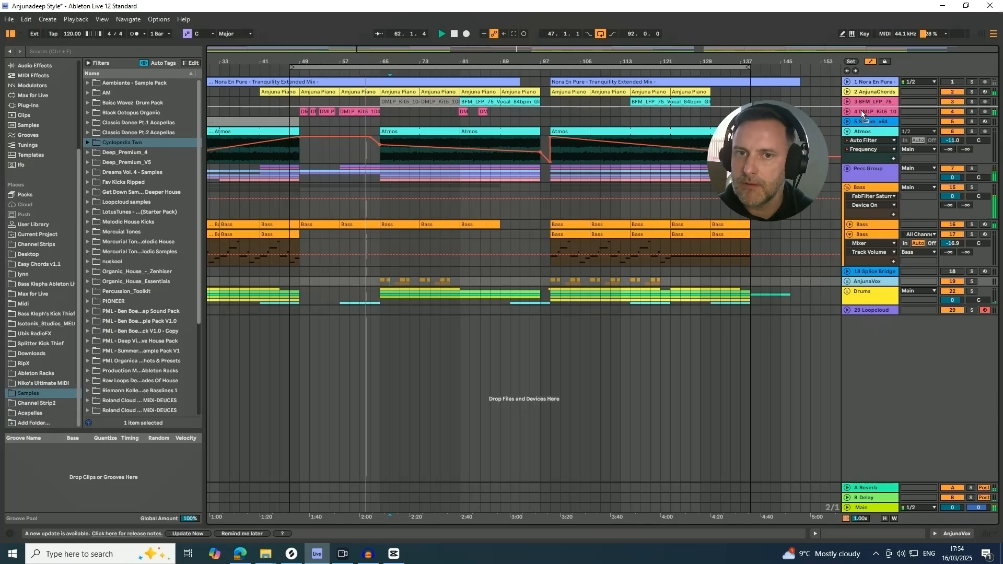
drag(861, 112, 857, 120)
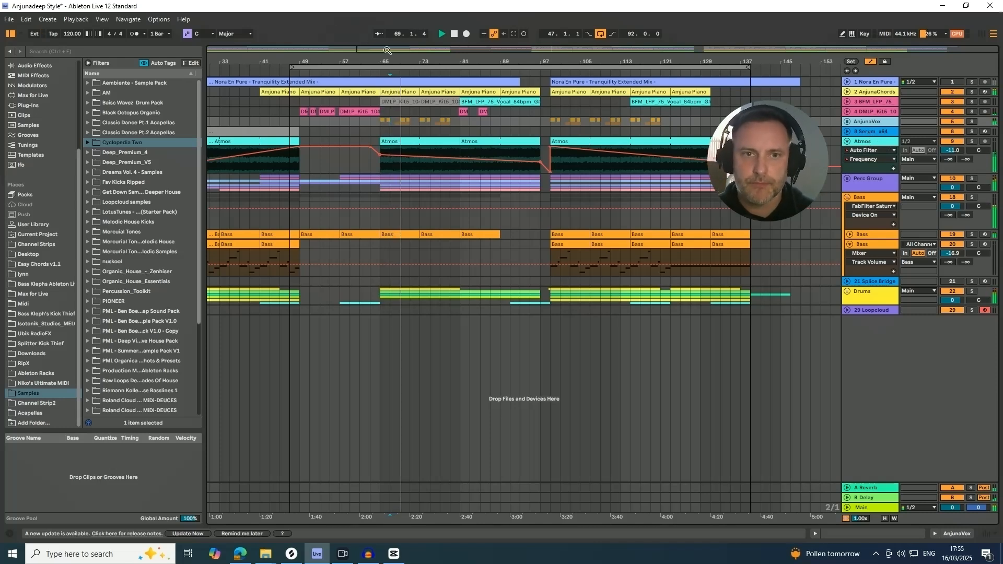
drag(389, 61, 408, 59)
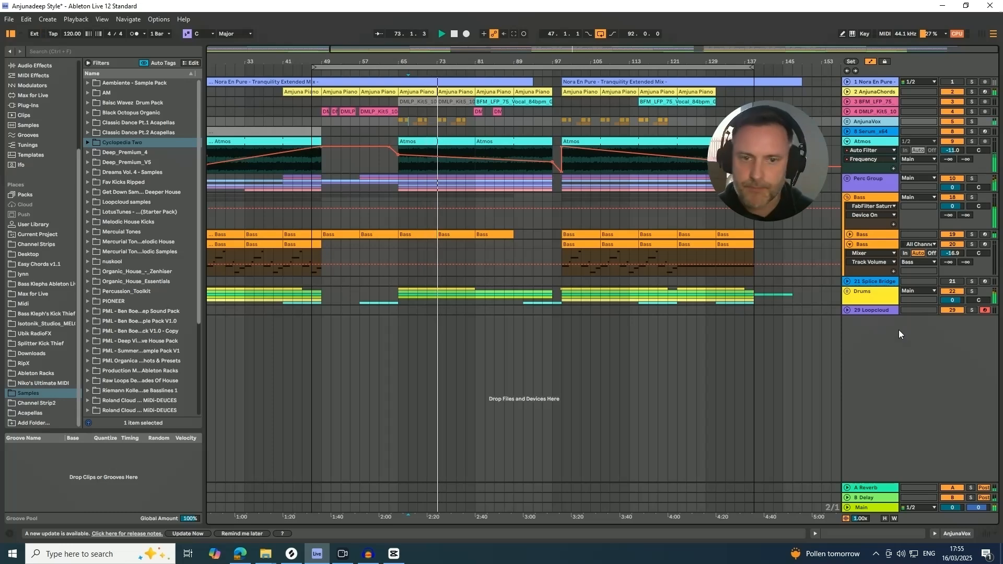
Step: Delete the Loopcloud and Splice Bridge tracks from the arrangement
key(Tab)
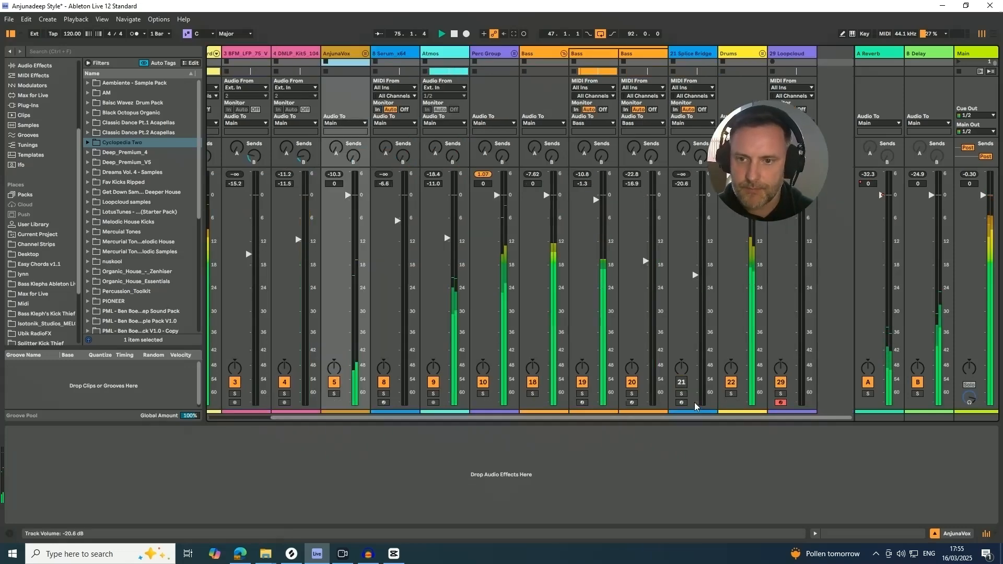
key(Tab)
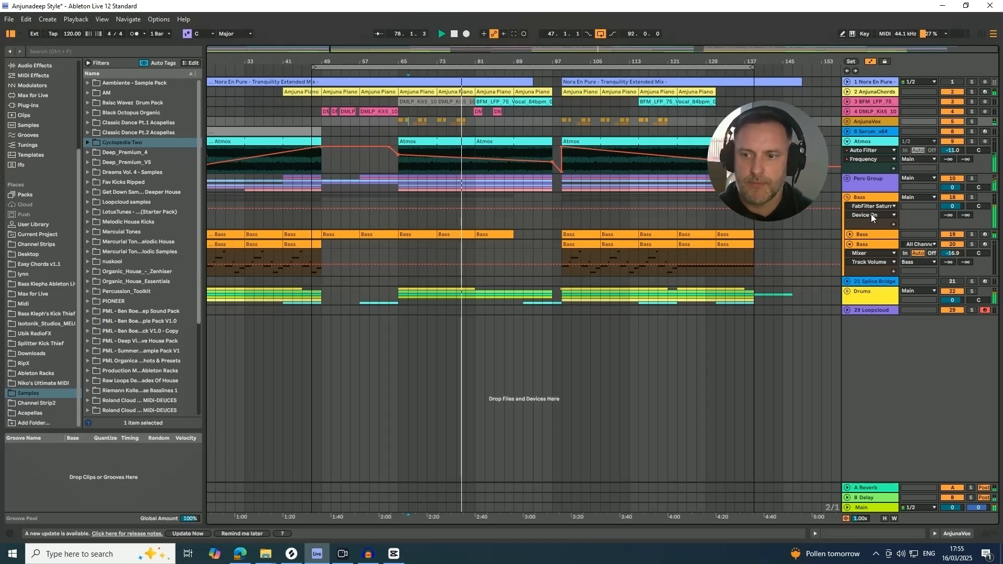
right_click(880, 308)
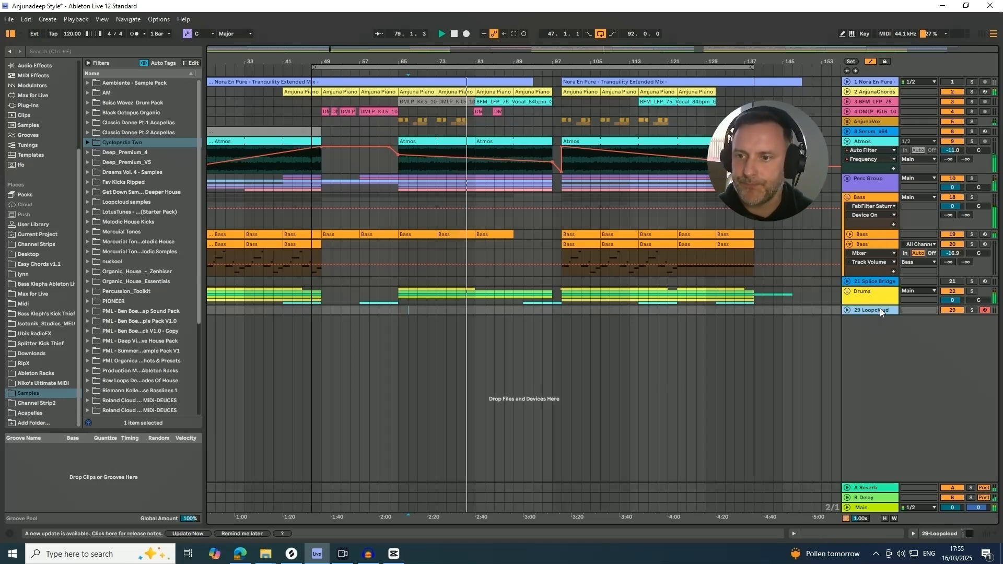
click(835, 335)
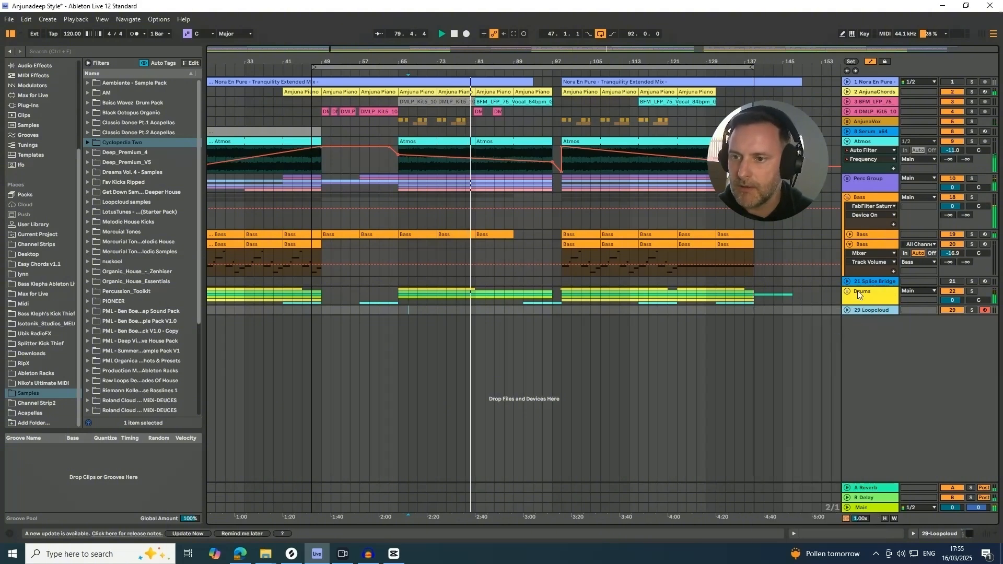
right_click(862, 279)
click(877, 307)
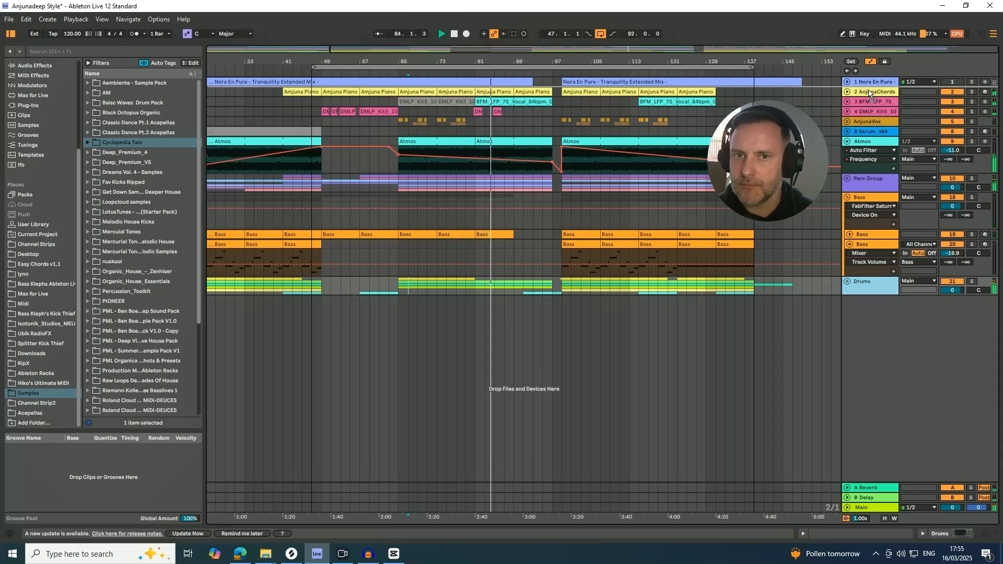
Step: Move the Drums group directly below the Nora En Pure reference track, and fold the Bass group
drag(868, 90, 868, 93)
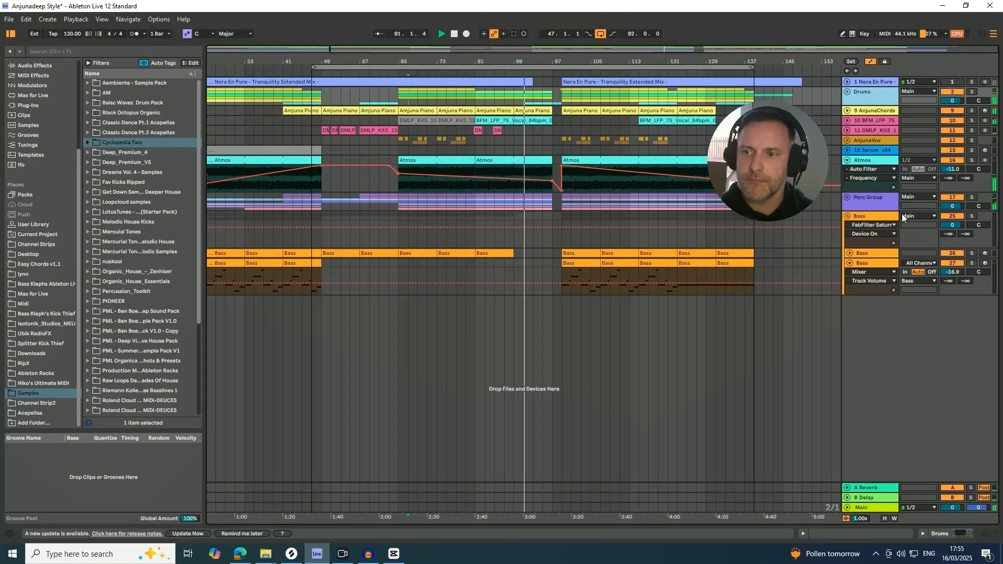
click(883, 218)
click(959, 531)
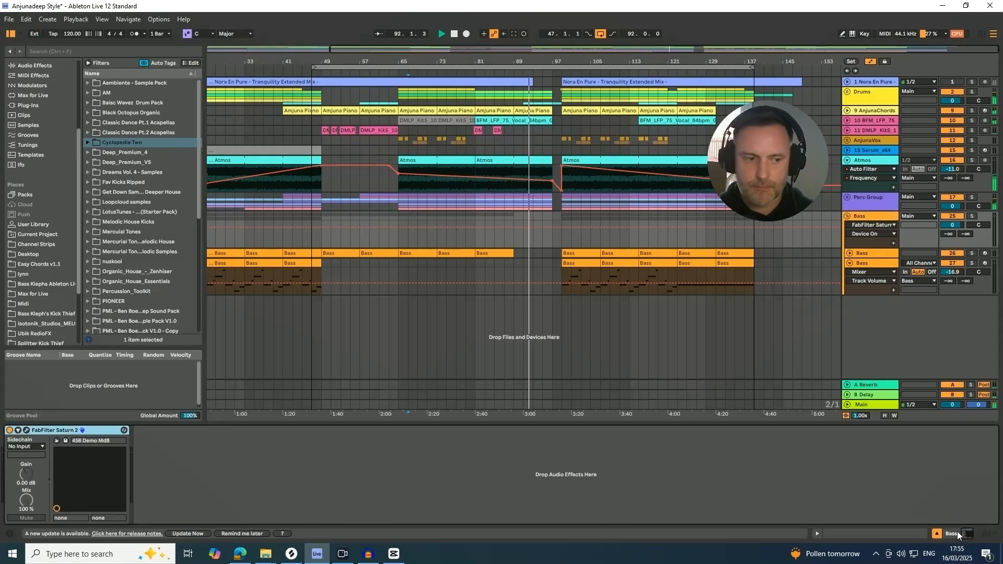
click(847, 216)
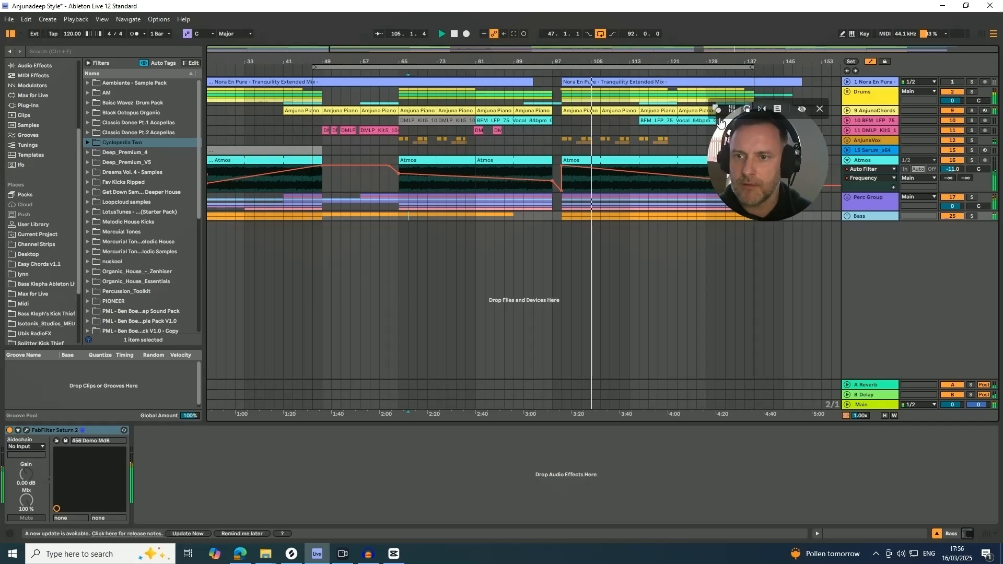
drag(779, 166, 829, 135)
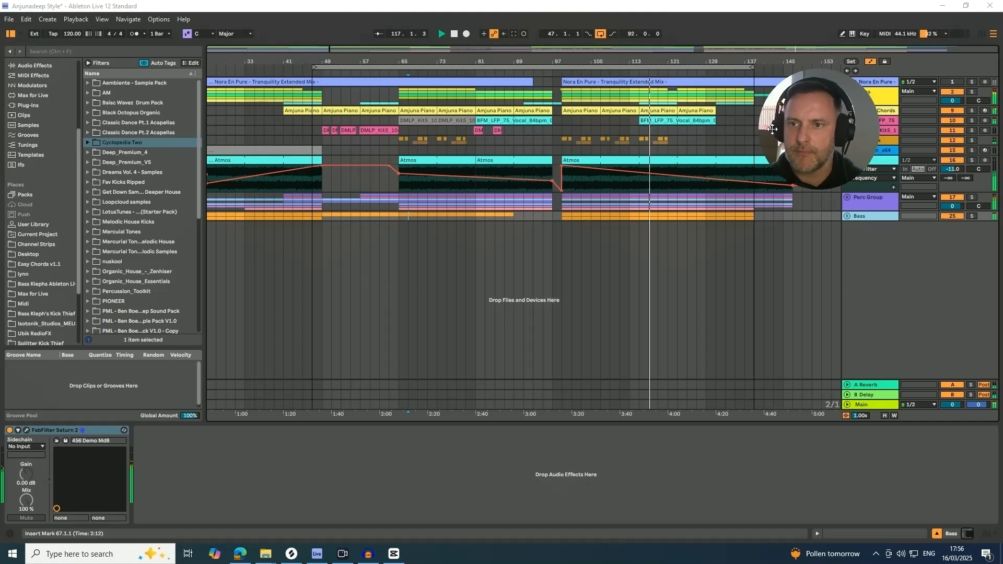
drag(824, 137, 827, 175)
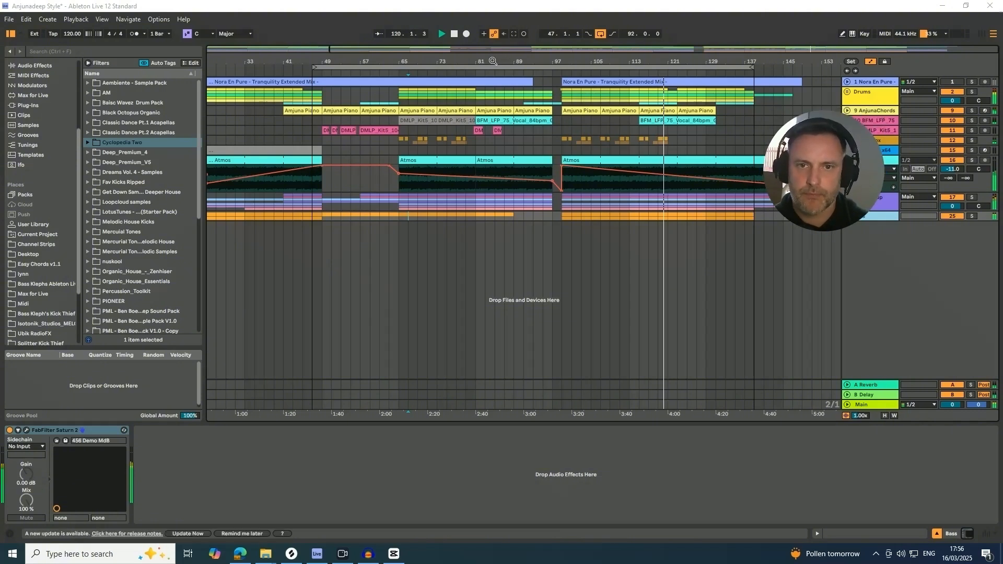
Step: Stop the arrangement playback
drag(492, 61, 604, 49)
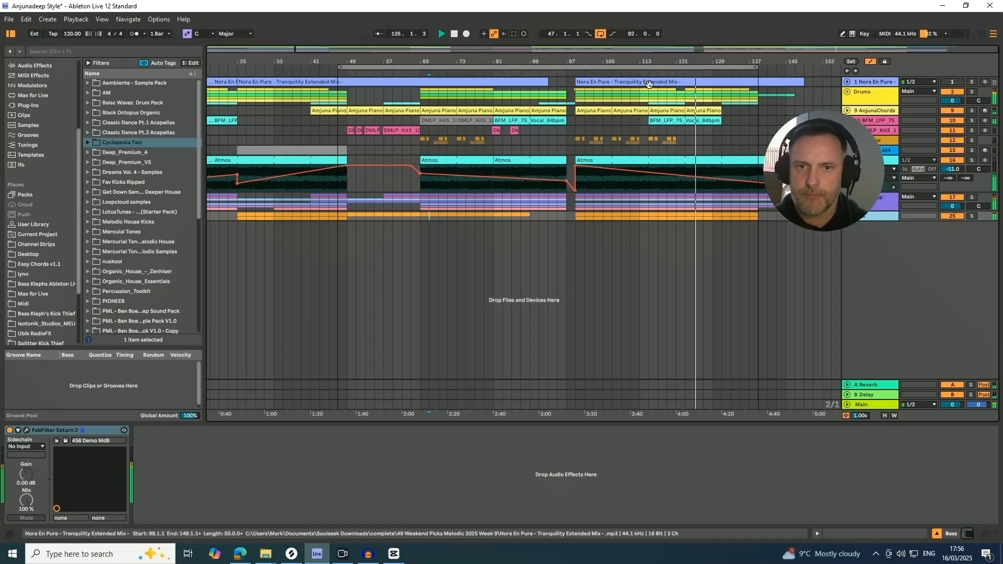
drag(603, 67, 617, 63)
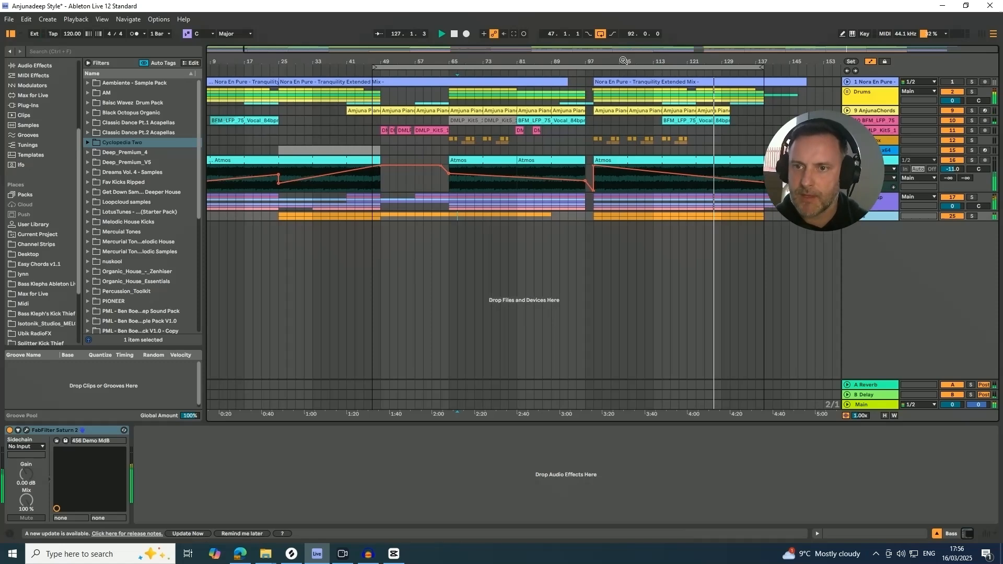
key(space)
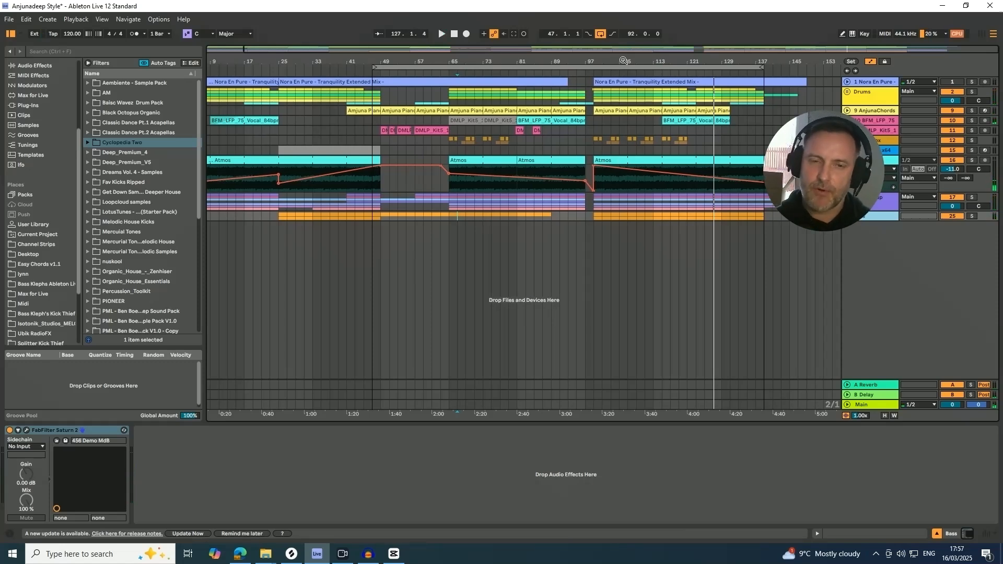
mouse_move(818, 177)
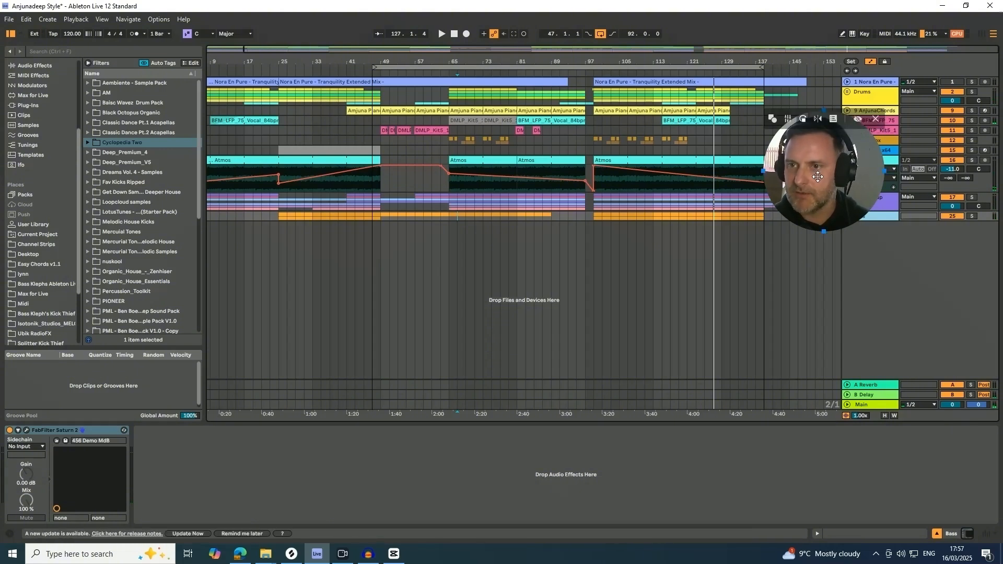
drag(818, 177, 831, 192)
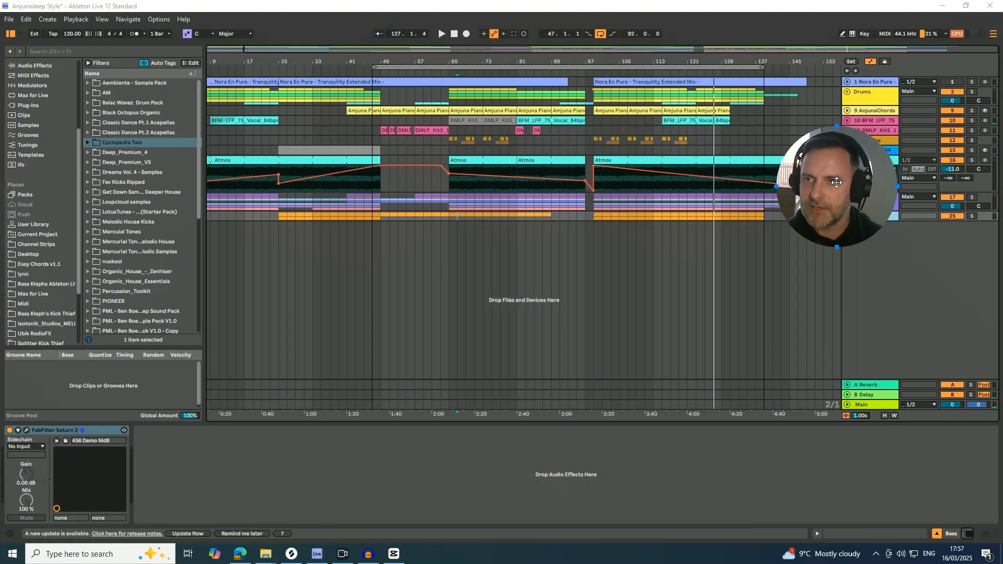
Step: Solo and unfold the Nora En Pure reference track, with the insert marker placed at bar 29
click(973, 82)
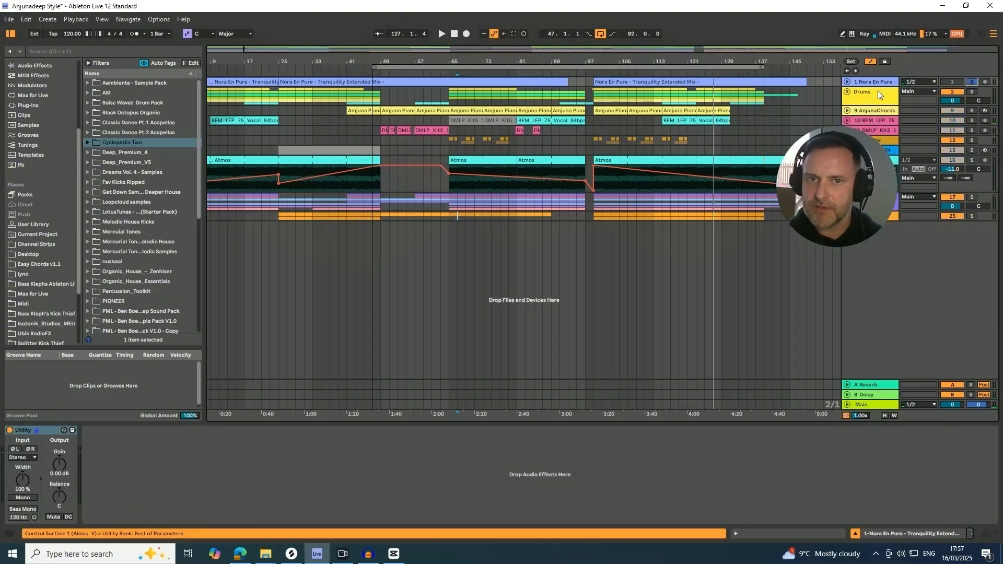
click(847, 83)
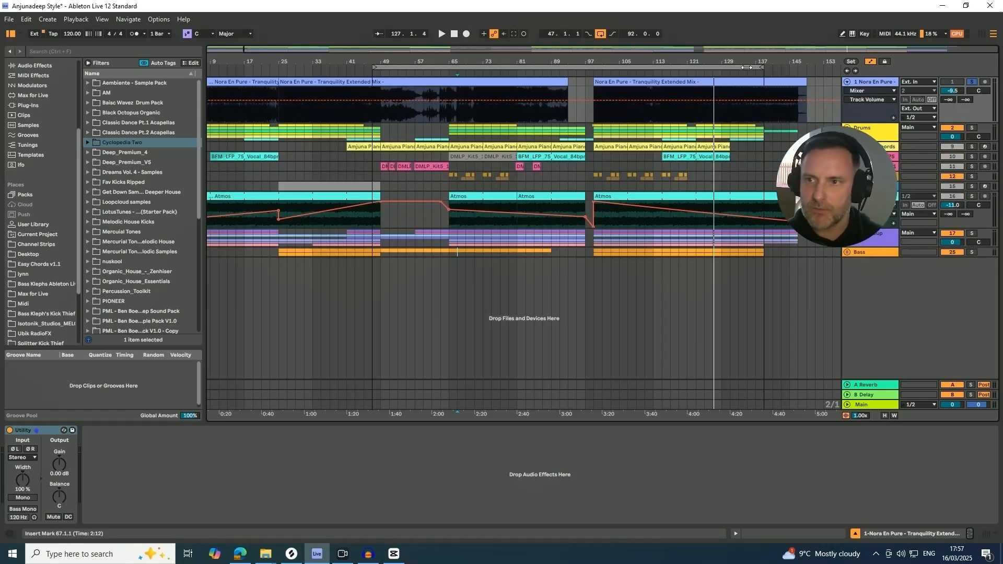
click(294, 112)
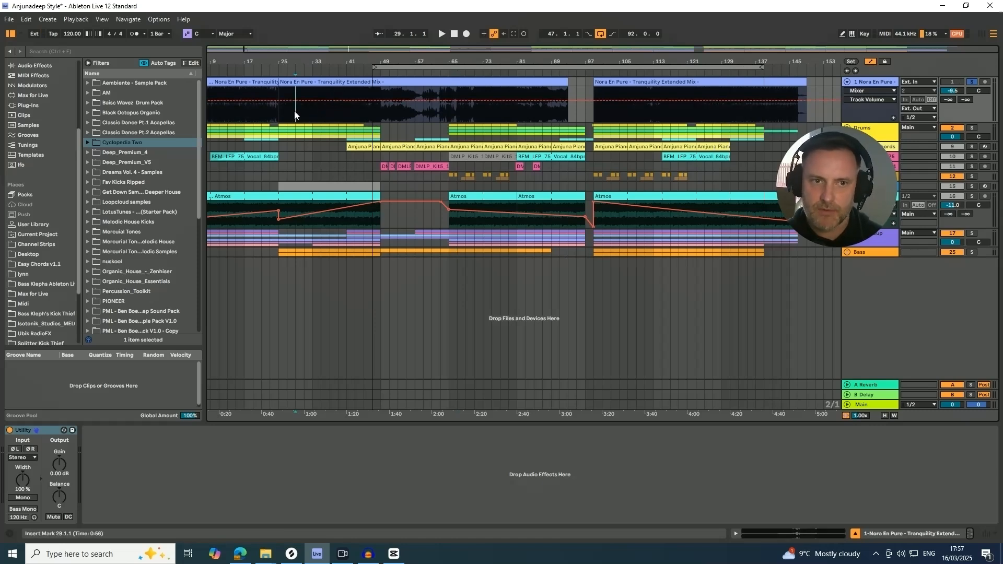
Step: Play the Nora En Pure reference track from bar 29, audition it again from bar 15, and stop playback
key(space)
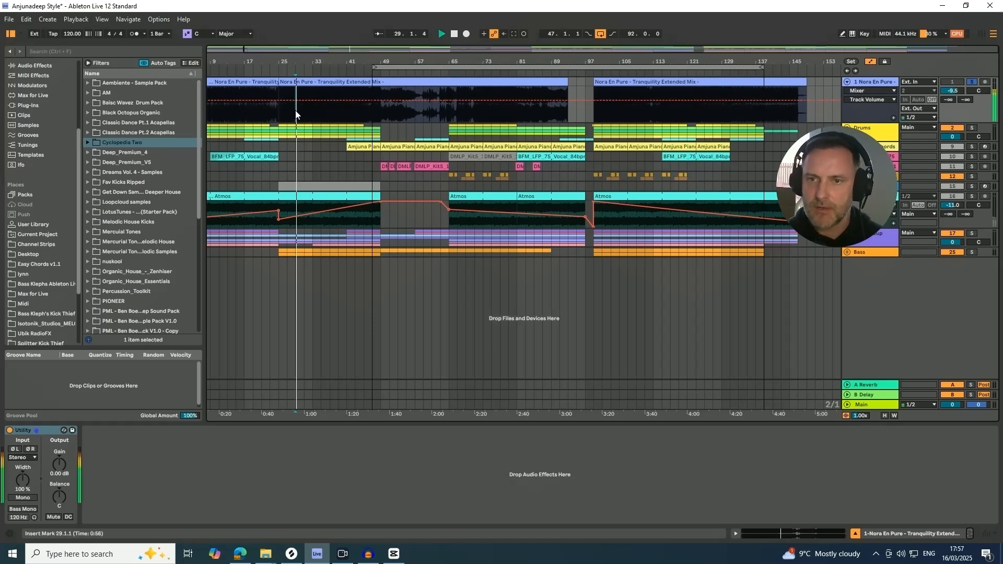
click(235, 108)
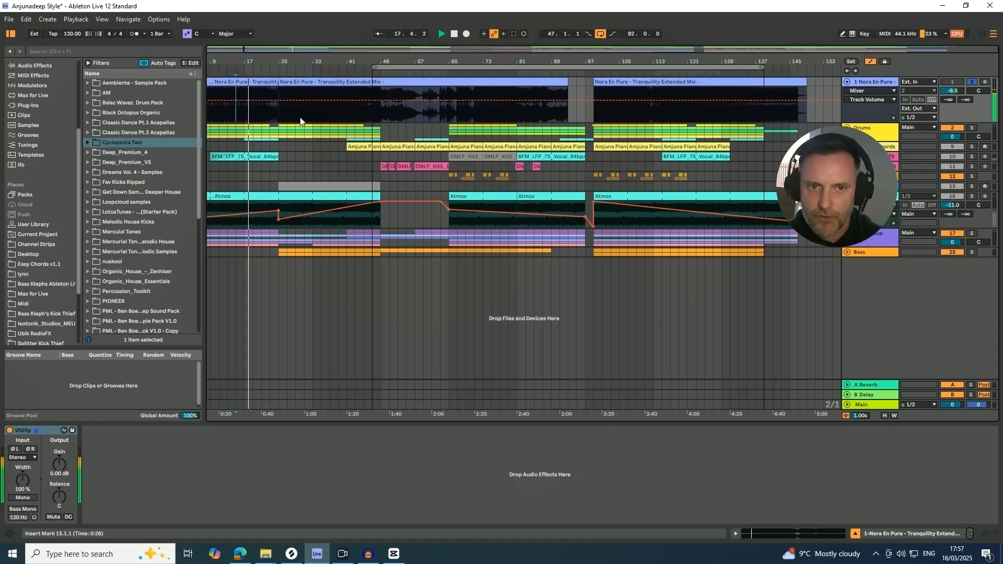
click(405, 120)
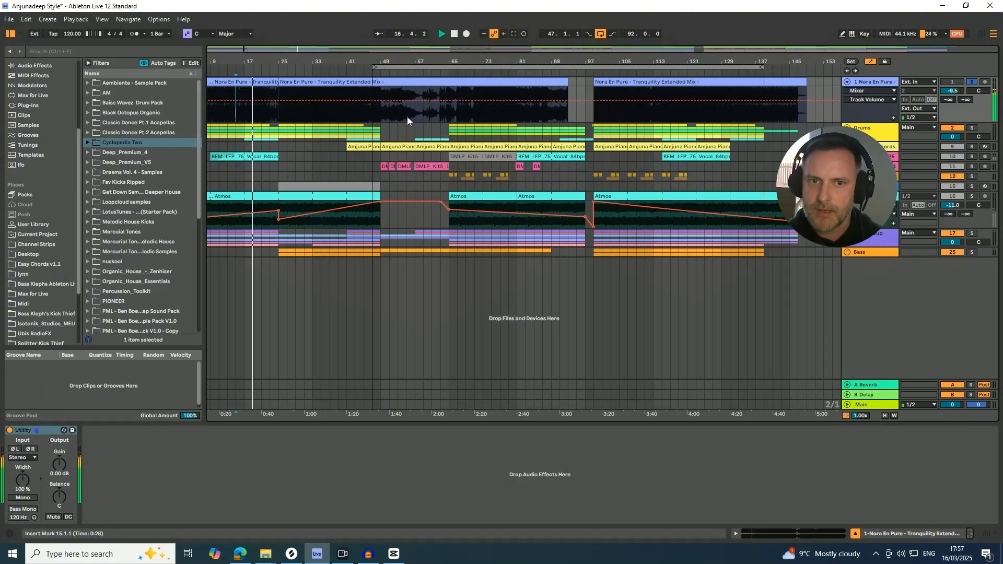
key(space)
Step: Select bars 53 to 71 of the Nora En Pure reference track and listen to that section
drag(397, 118, 469, 114)
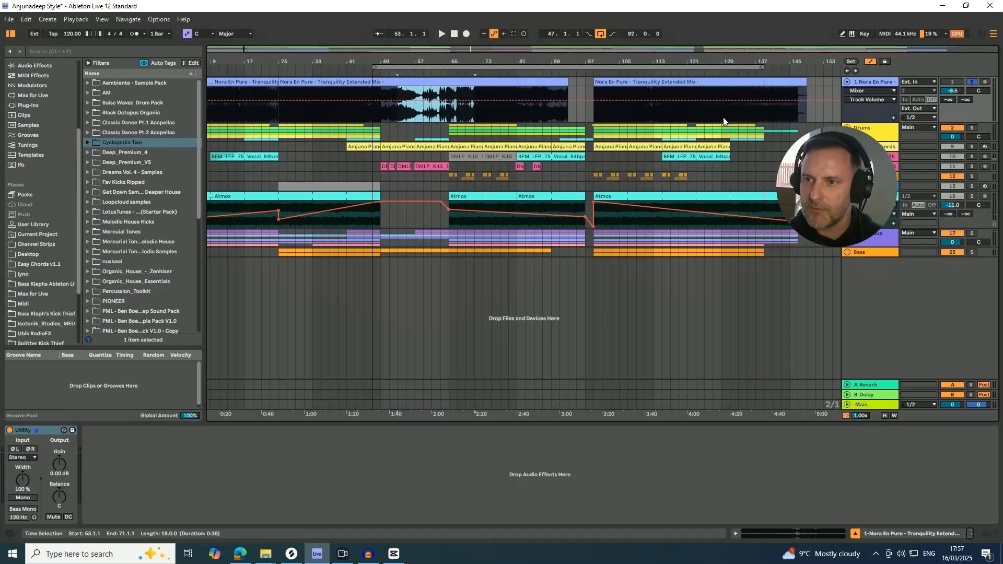
key(space)
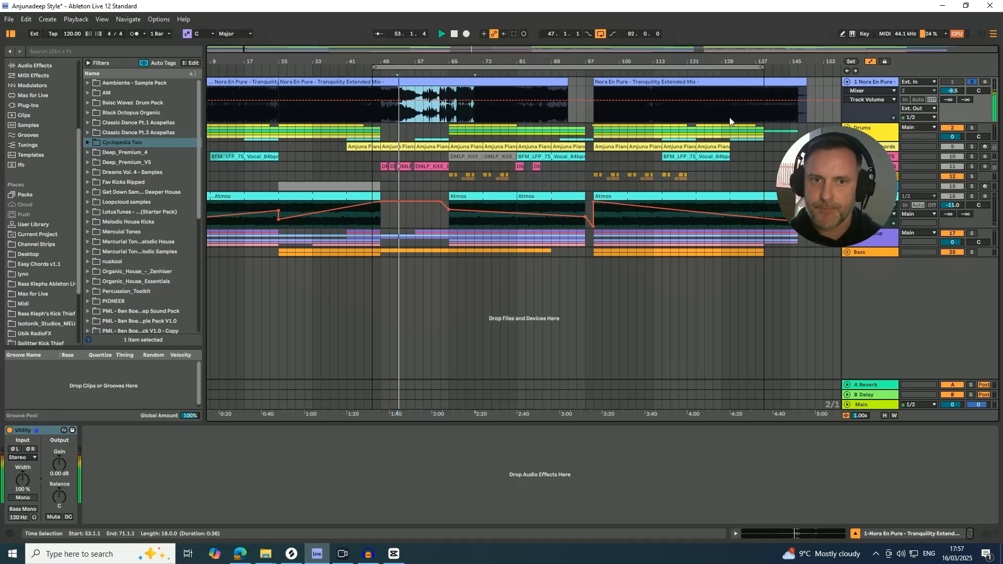
key(space)
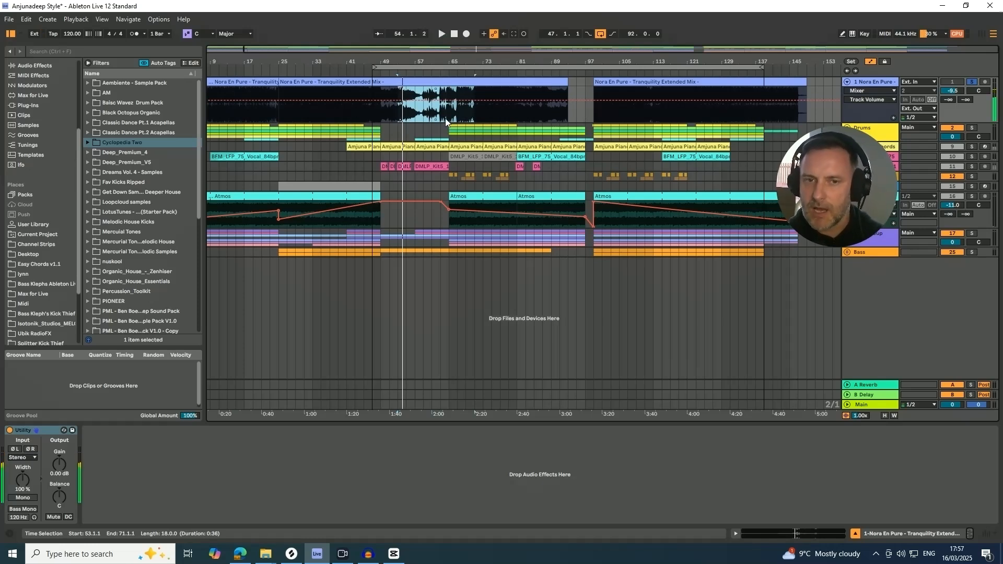
key(space)
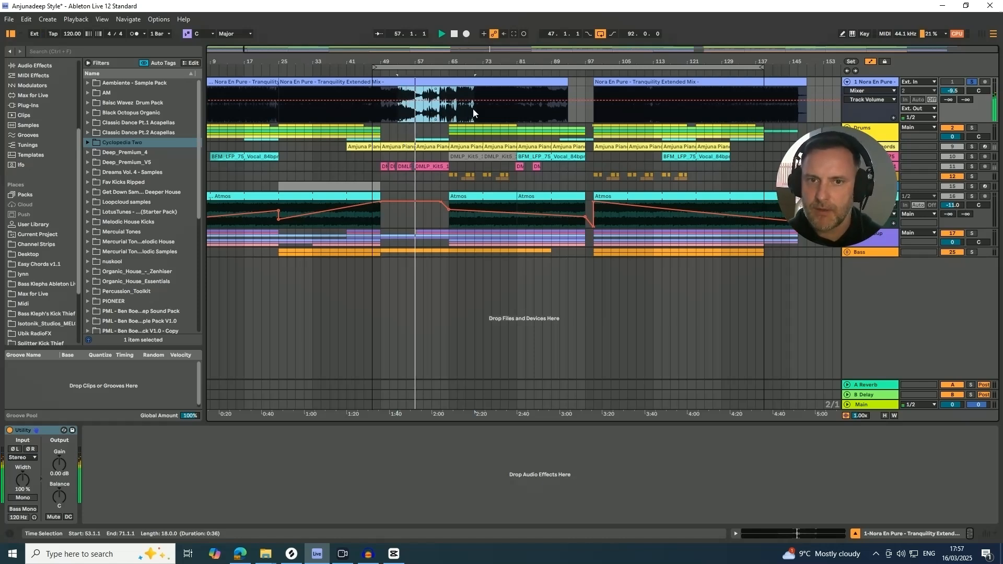
Step: Audition the reference track from about bar 71, bar 131 and bar 103, and stop playback
click(473, 104)
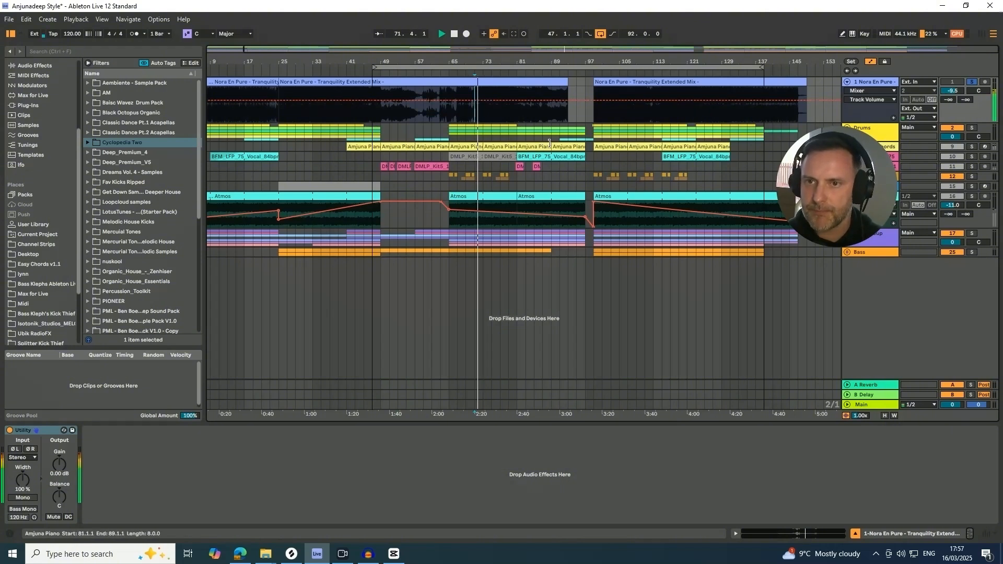
click(730, 112)
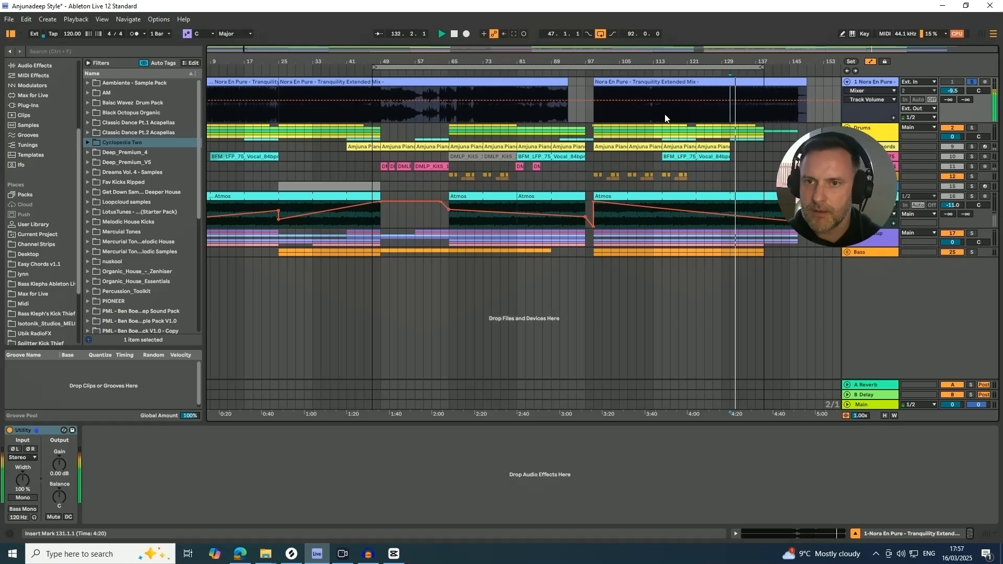
click(612, 117)
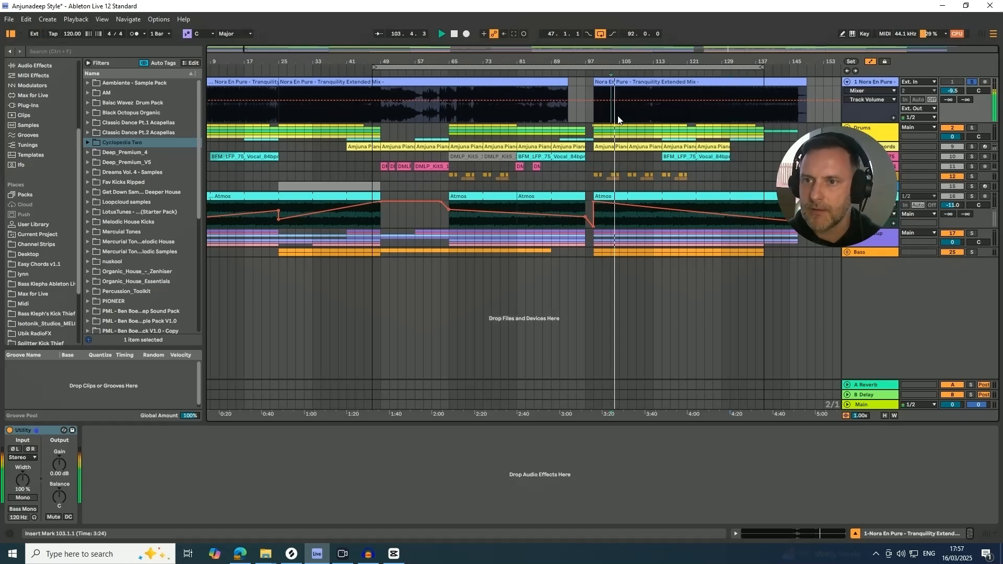
key(space)
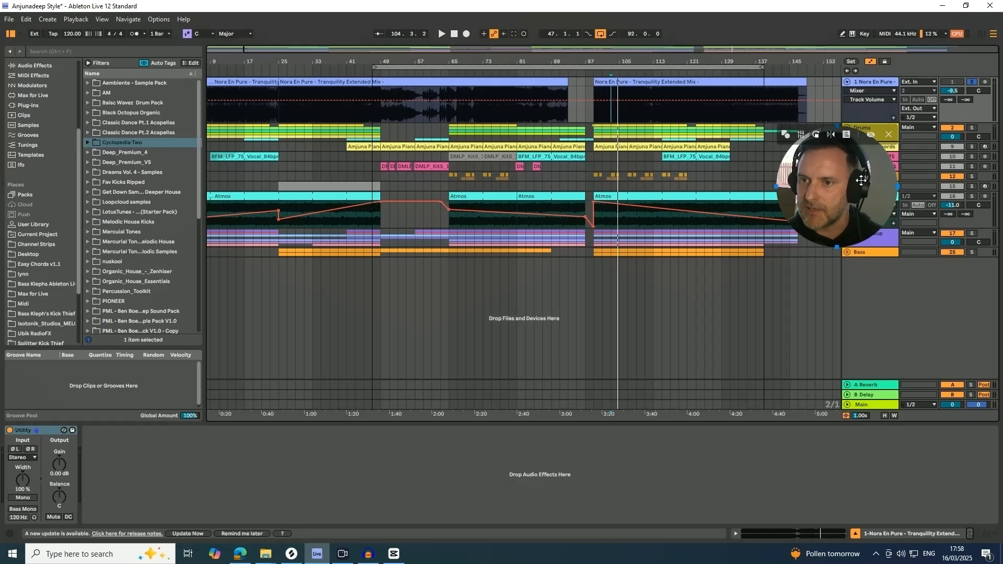
Step: Solo and unfold the AnjunaChords track, play it from bar 103, and select the first Anjuna Piano clip of the final section
click(949, 150)
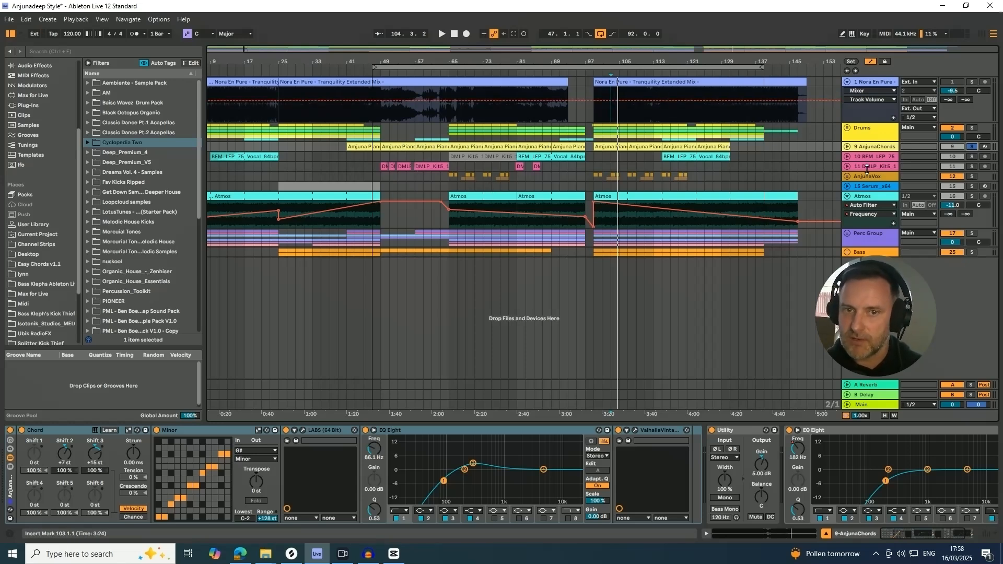
key(space)
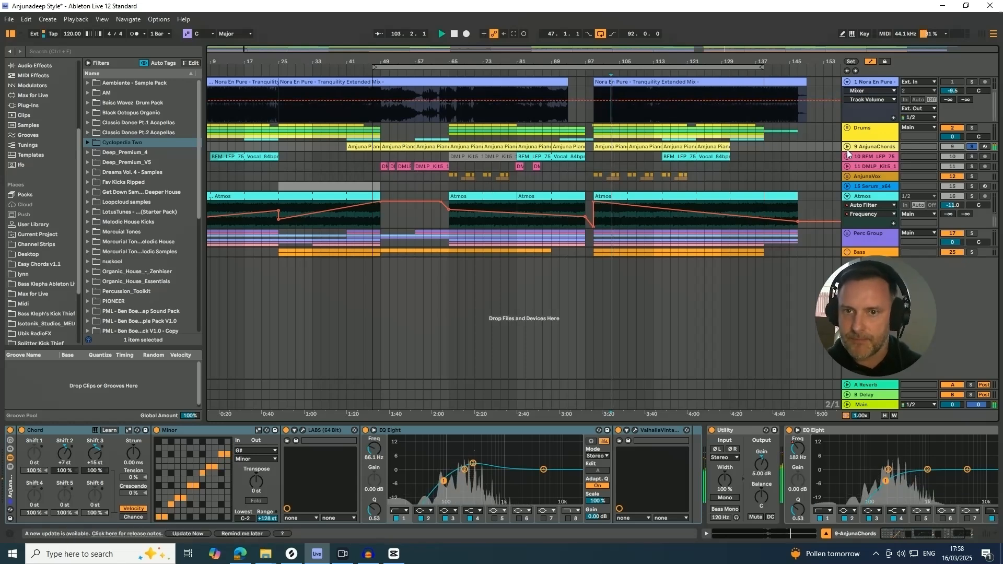
click(848, 146)
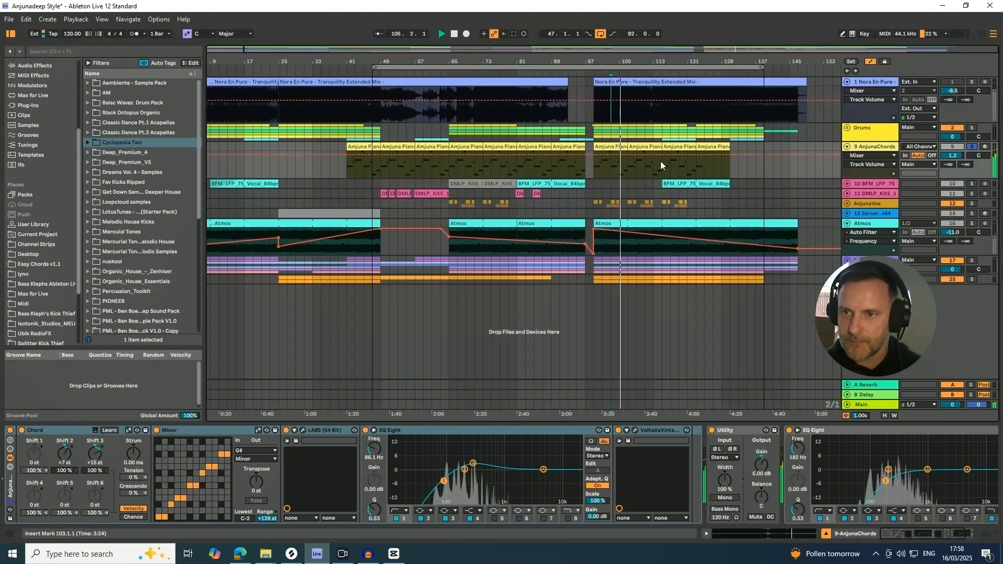
click(610, 147)
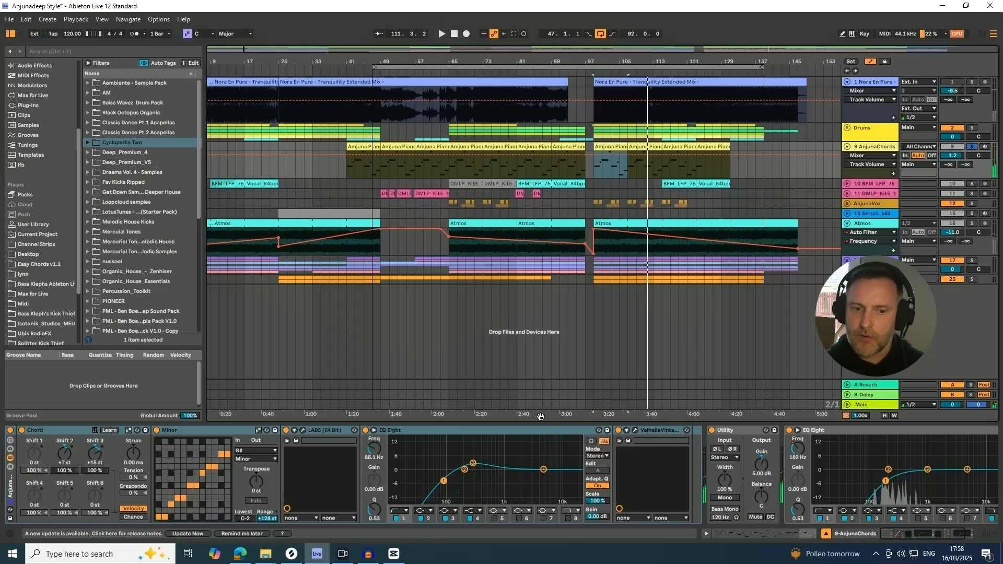
Step: Inspect the LABS Soft Piano instrument on the AnjunaChords track and close its plug-in window
click(303, 430)
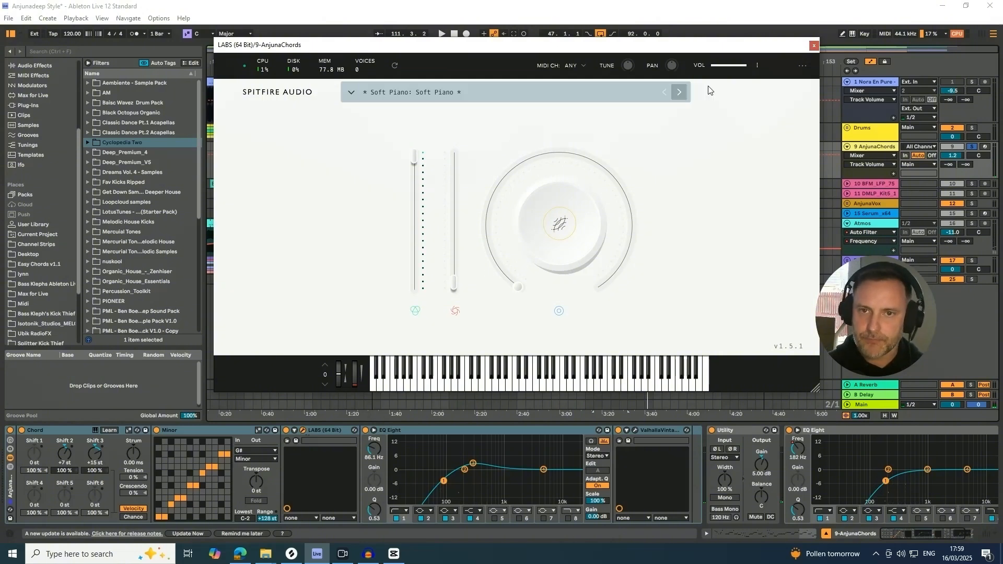
drag(692, 50, 695, 56)
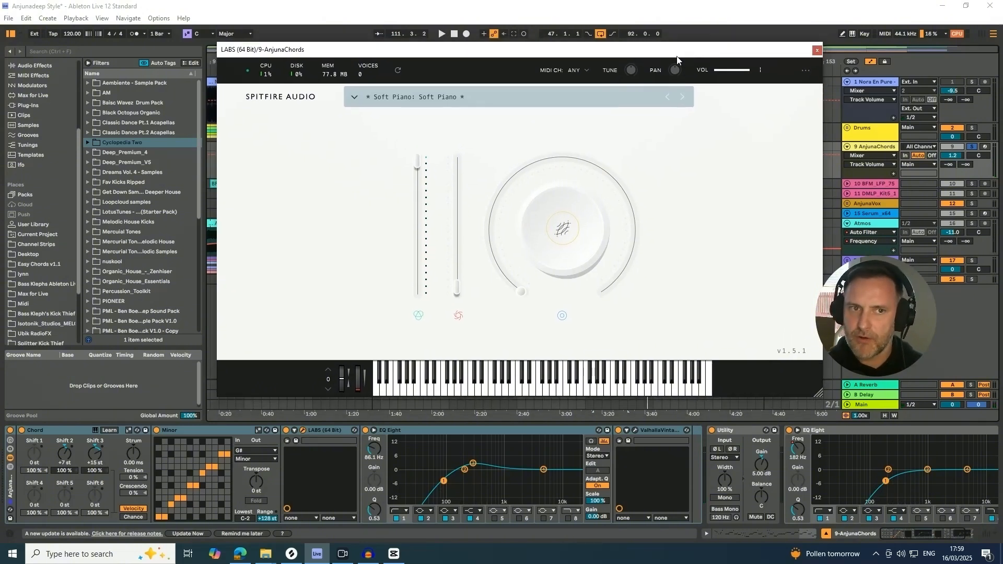
click(816, 51)
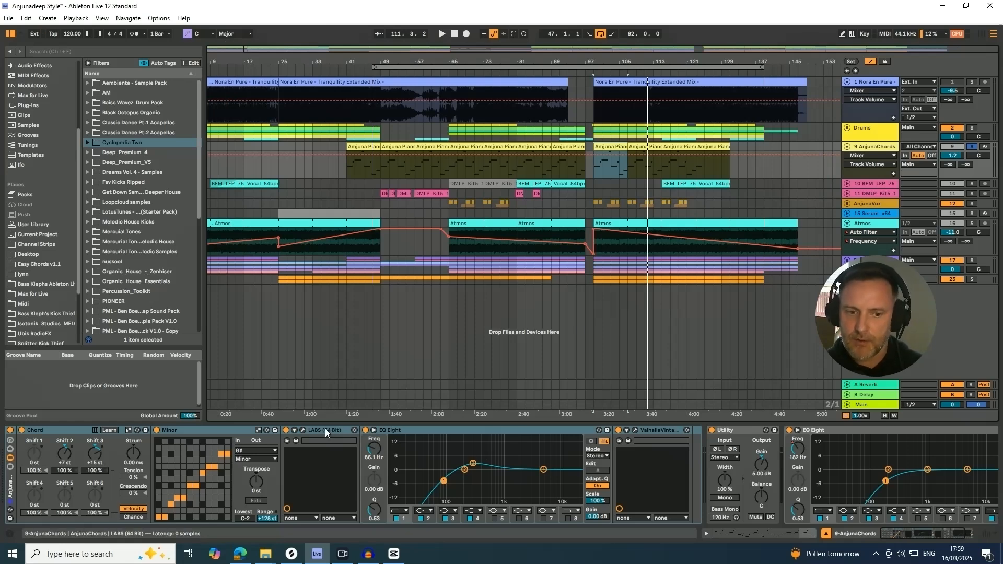
click(305, 431)
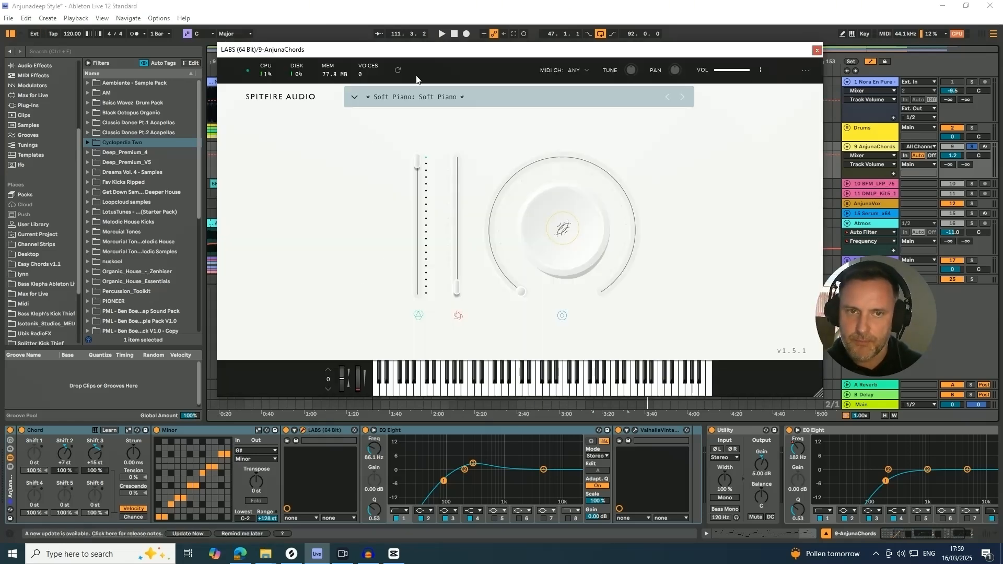
click(817, 51)
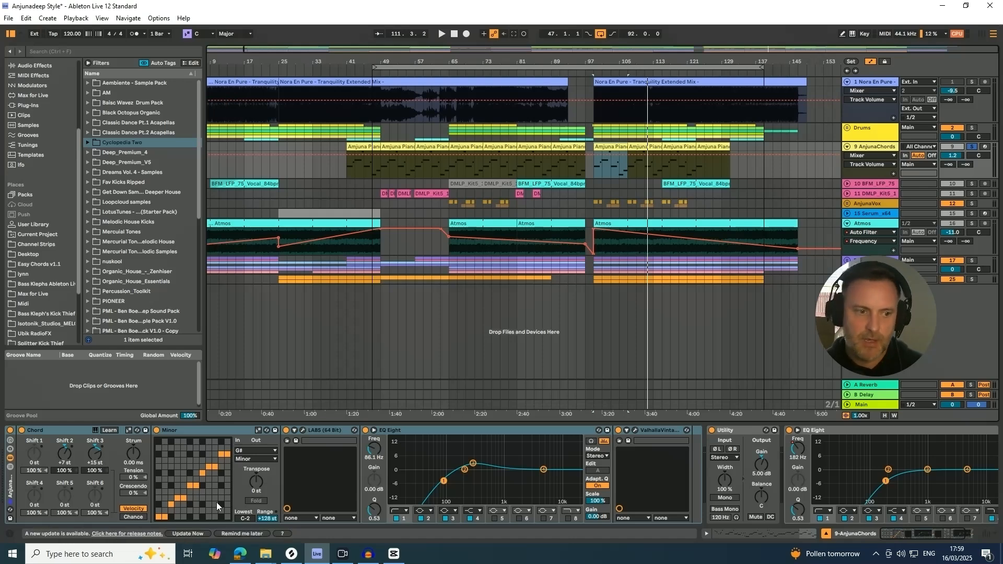
Step: Review the Chord, Minor scale and ValhallaVintageVerb devices in the AnjunaChords device chain
click(47, 432)
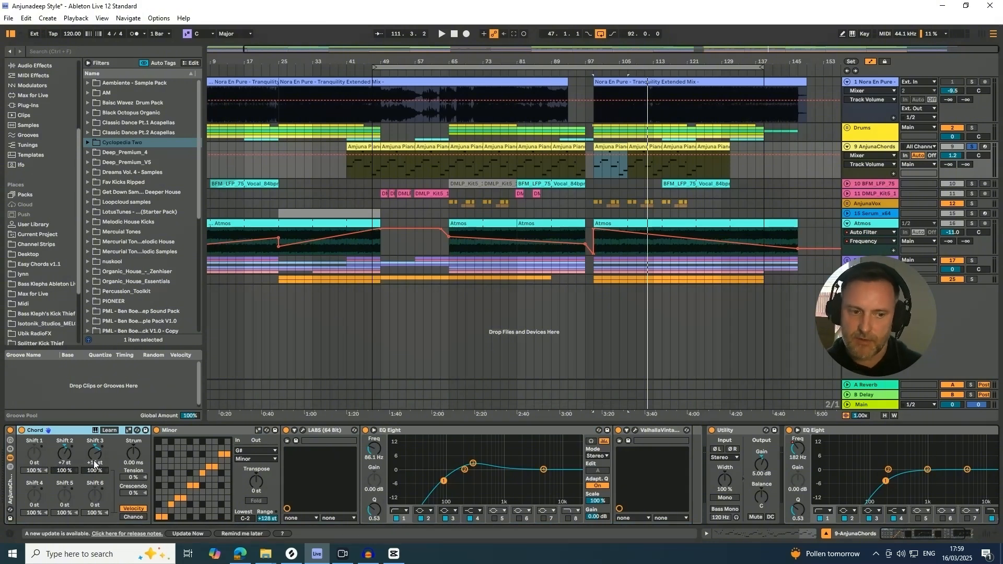
click(197, 429)
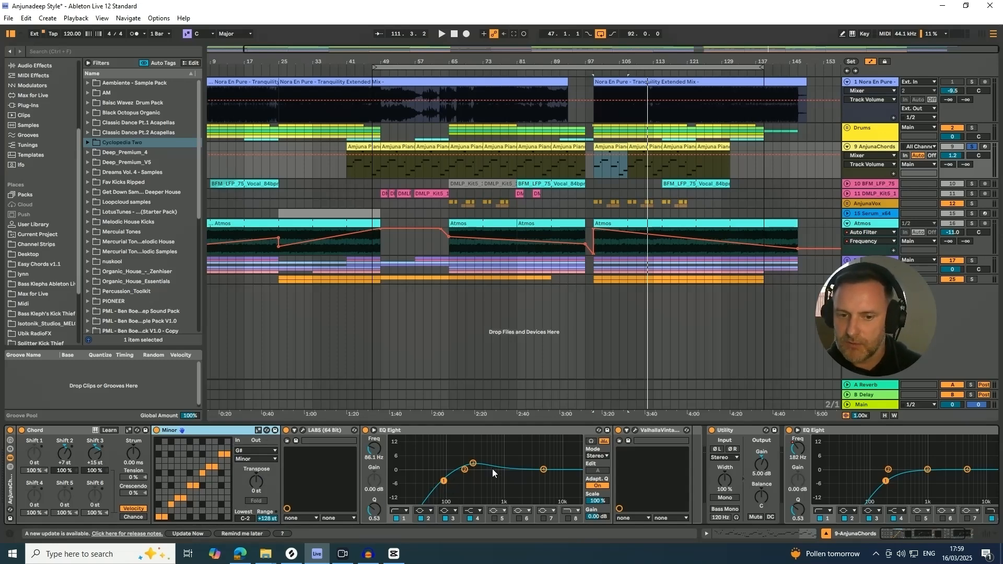
click(636, 431)
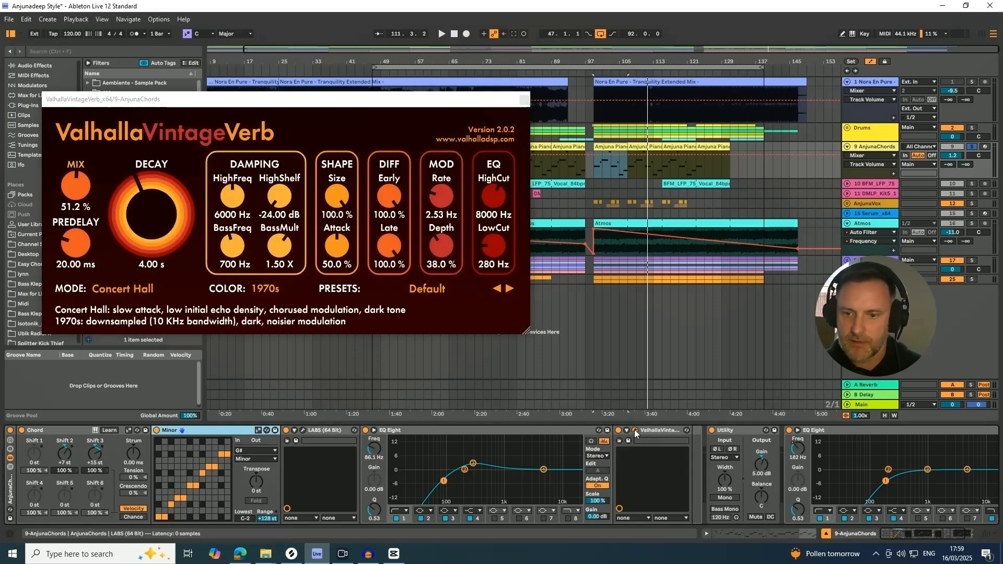
click(635, 431)
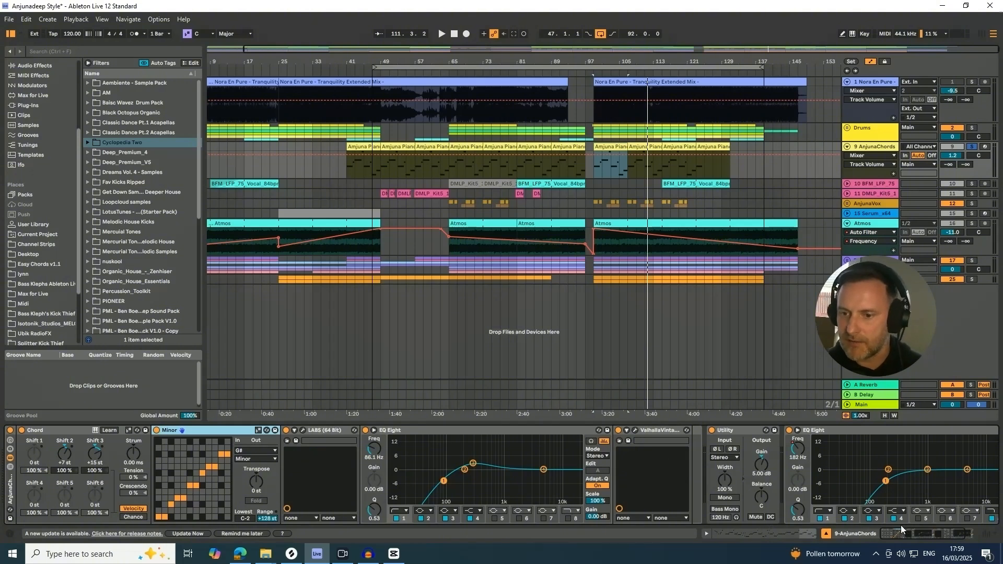
Step: Examine the MIDI notes of the Anjuna Piano clip at bar 49, hide the note editor, and play the clip
click(397, 147)
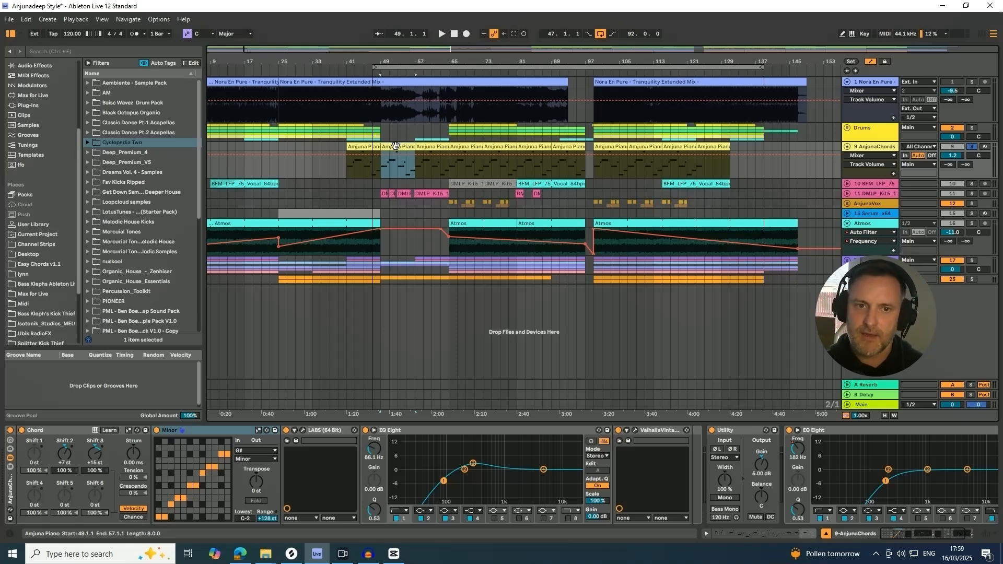
double_click(395, 146)
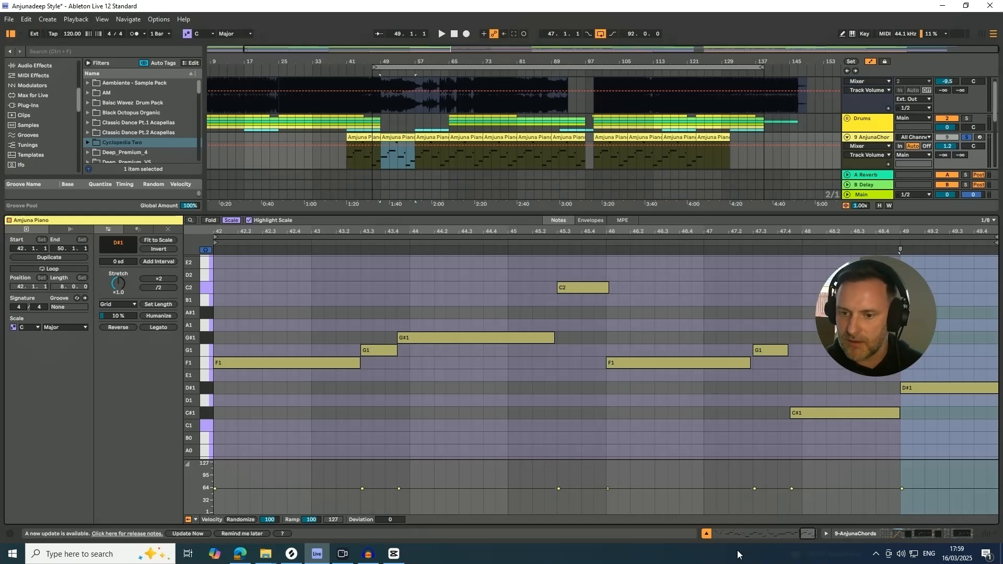
click(706, 533)
click(391, 146)
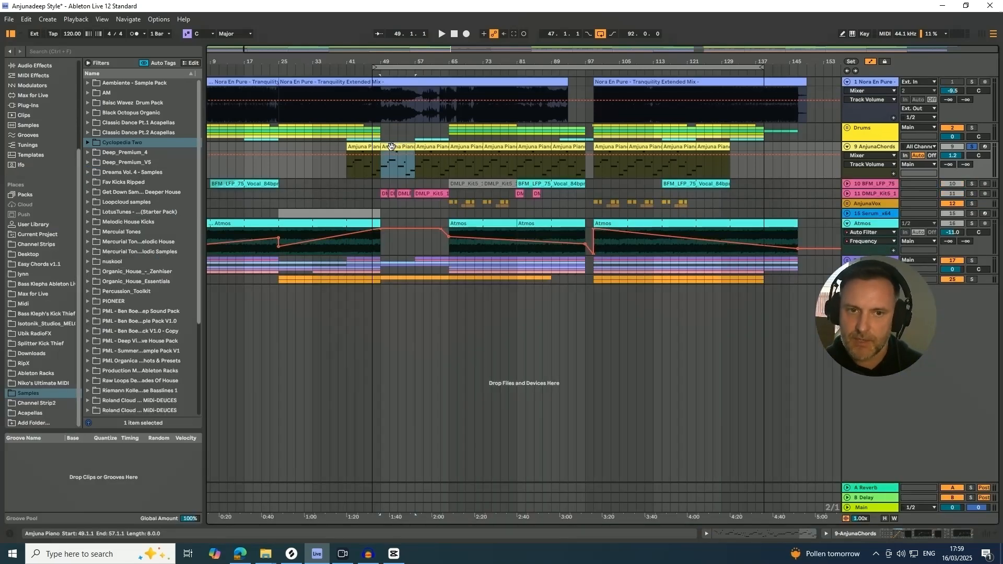
key(space)
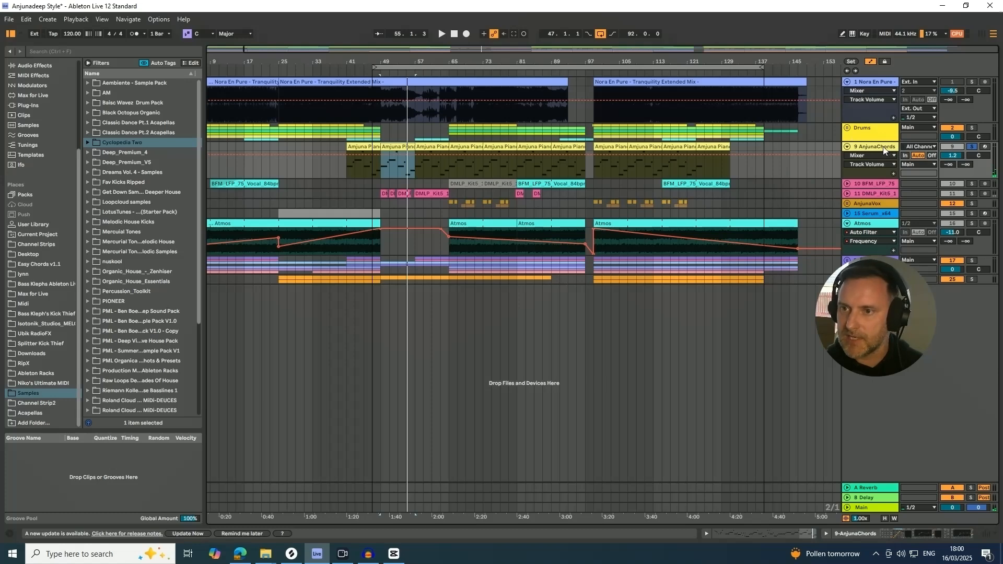
Step: Select the Anjuna Piano clip at bar 65, solo the AnjunaVox group alongside AnjunaChords, and play both
click(462, 150)
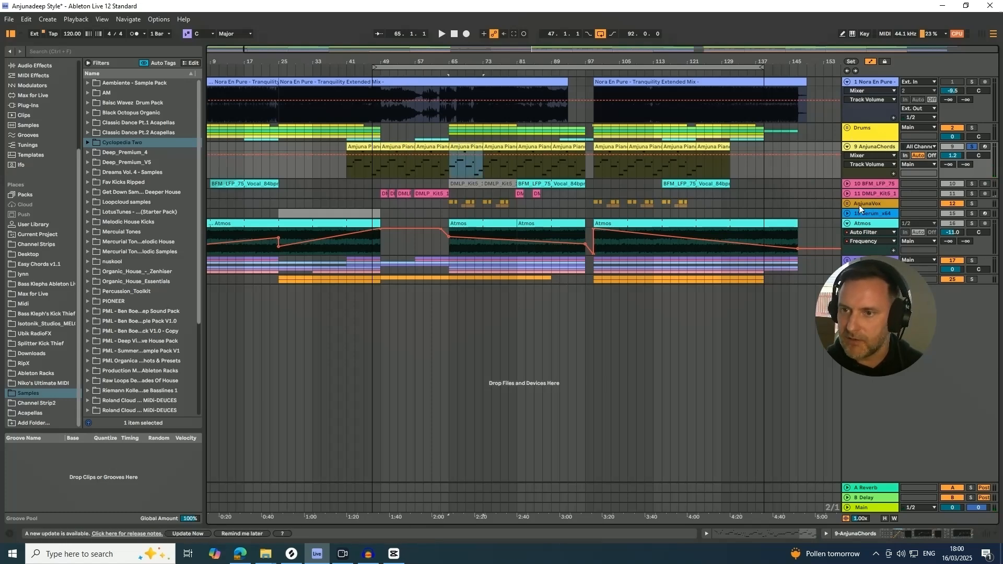
click(973, 204)
key(space)
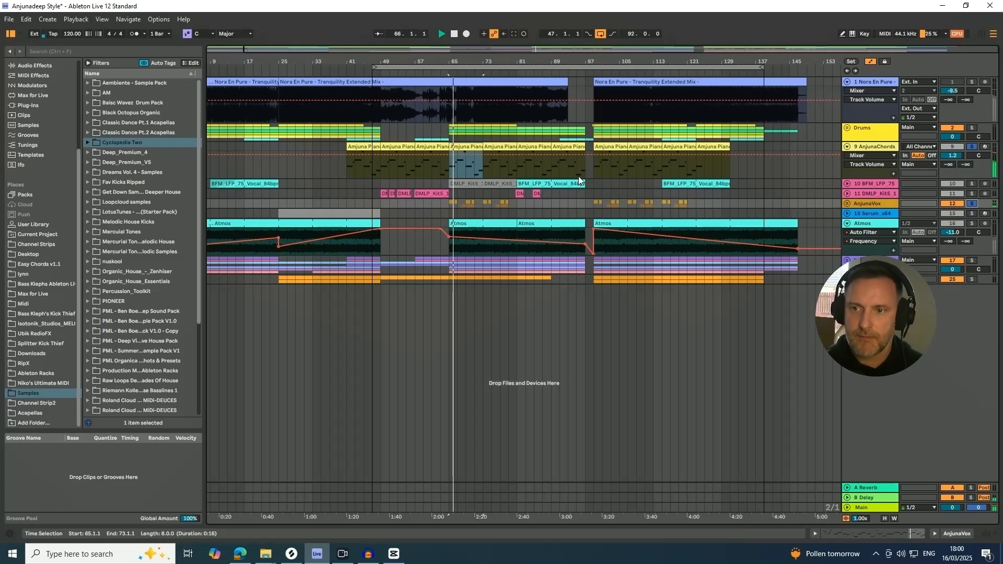
Step: Unfold the AnjunaVox group, and select the Vocal Shots track and the Vocal Shot (Freeze) clip at bar 68
click(846, 203)
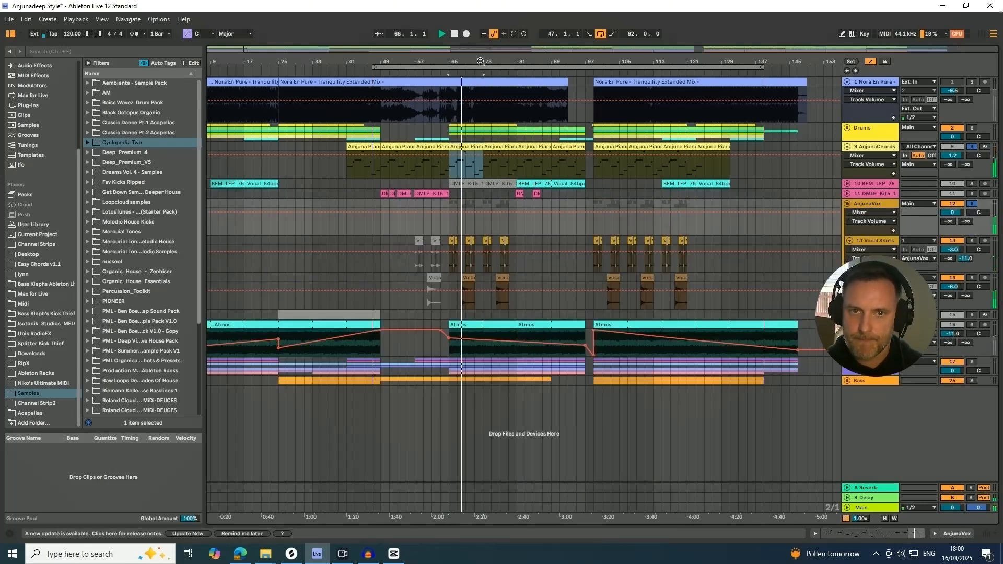
drag(481, 61, 482, 112)
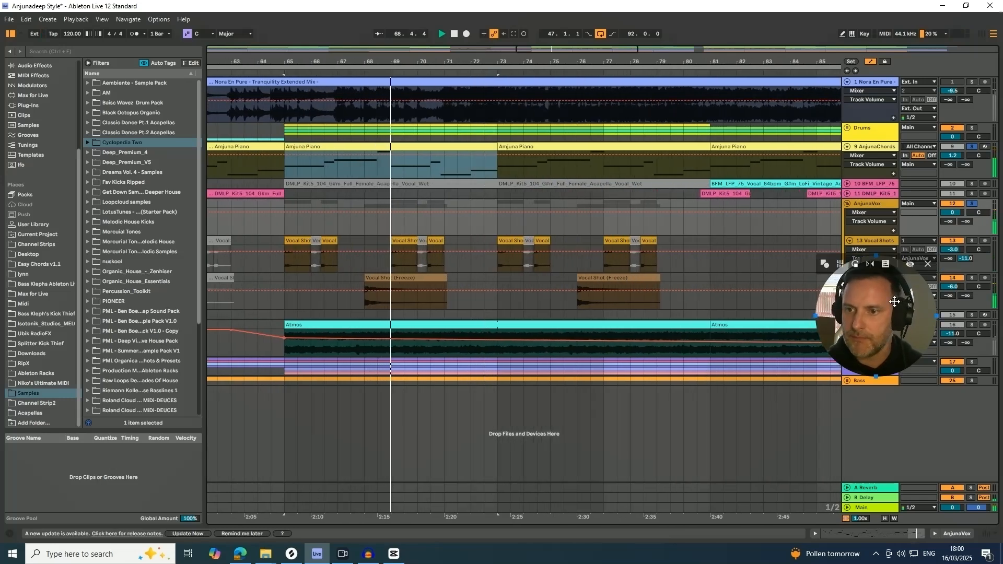
drag(895, 302, 868, 136)
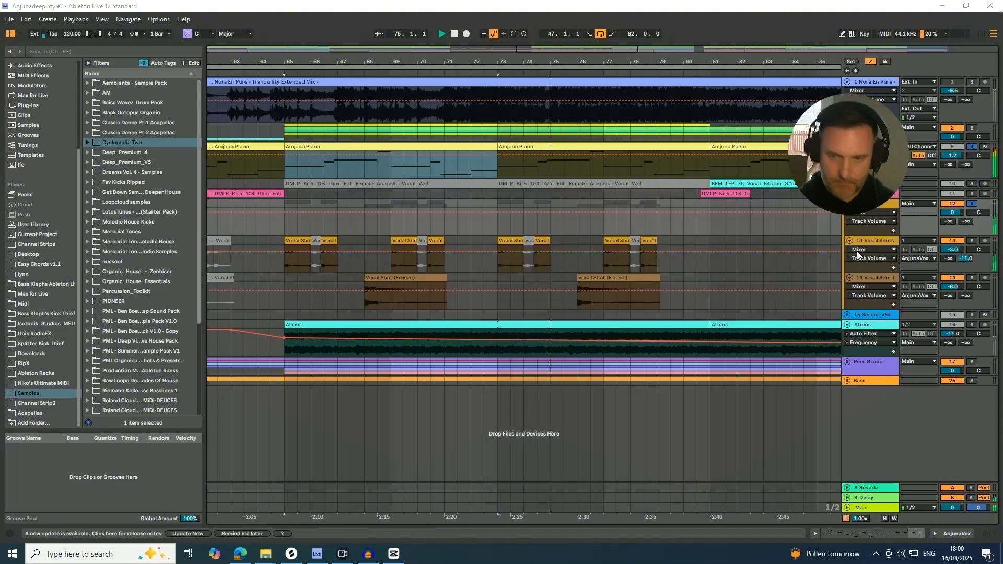
click(870, 242)
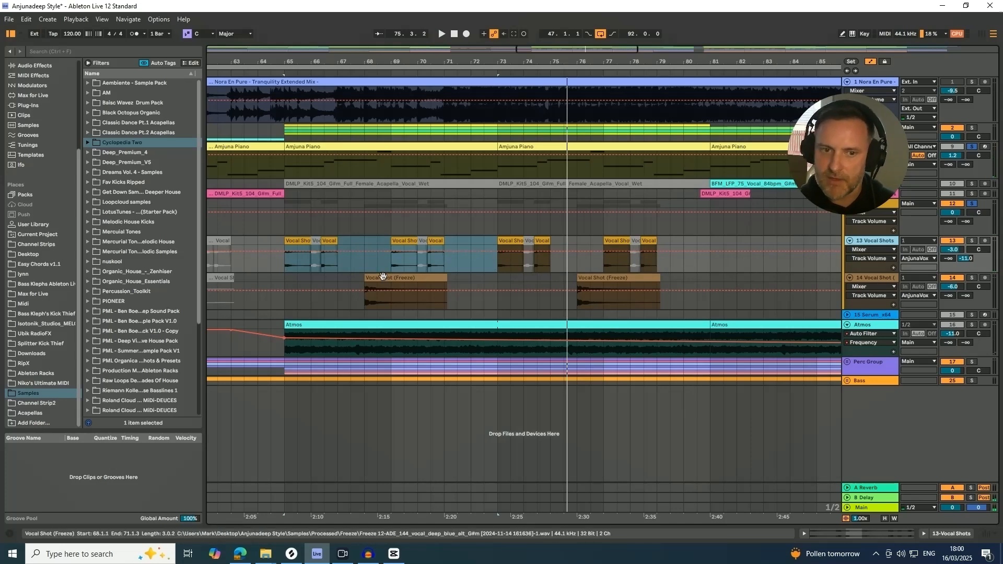
click(401, 278)
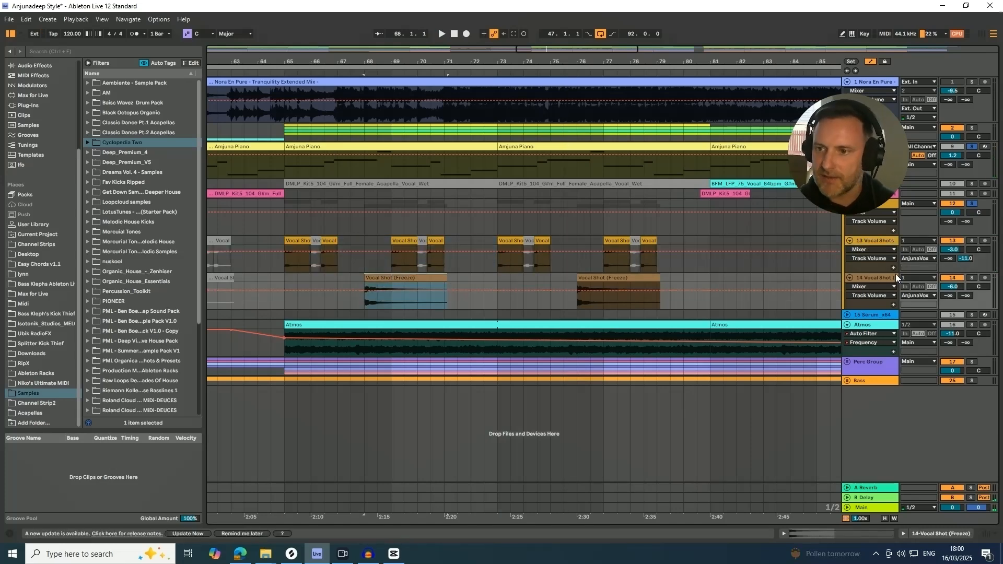
Step: Solo the frozen Vocal Shot track and play it from its clip at bar 68
click(970, 280)
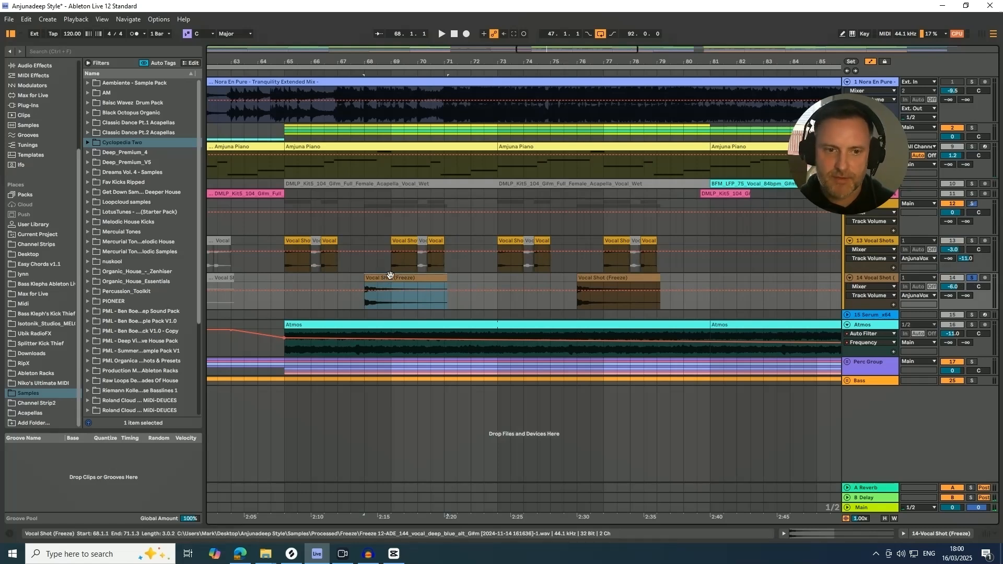
key(space)
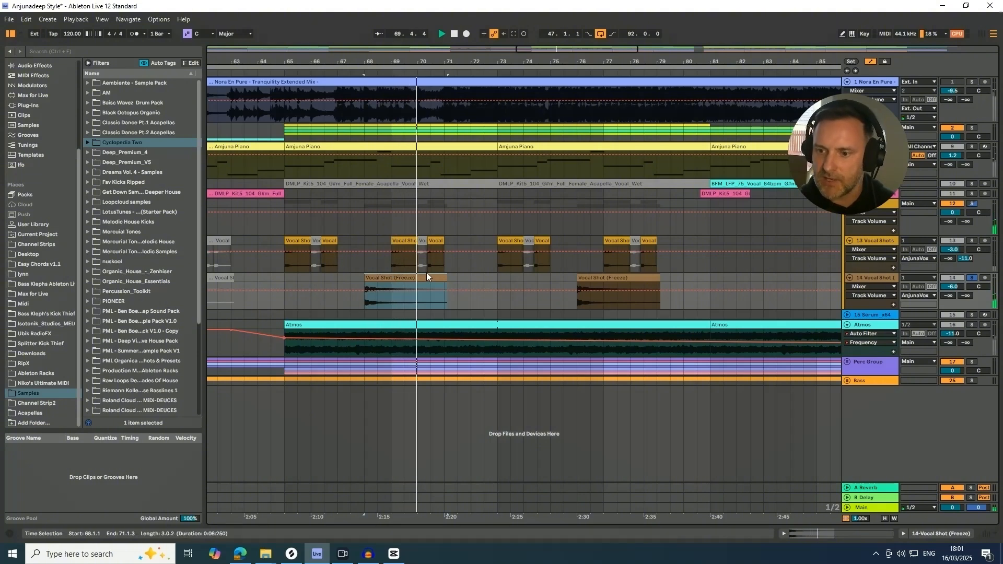
key(space)
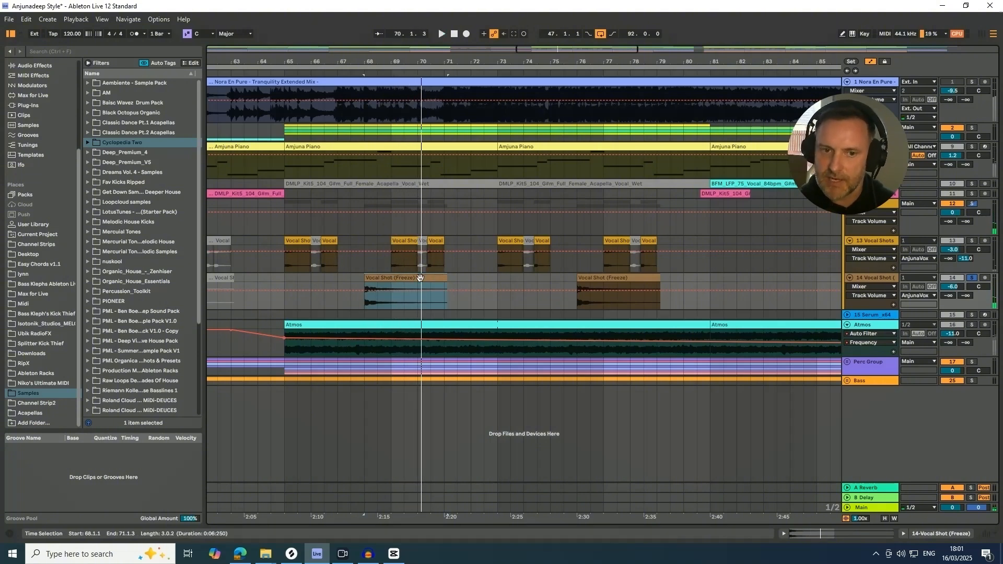
Step: Select the Vocal Shots clip at bar 65, solo its track alongside the frozen Vocal Shot track, and play both
click(293, 240)
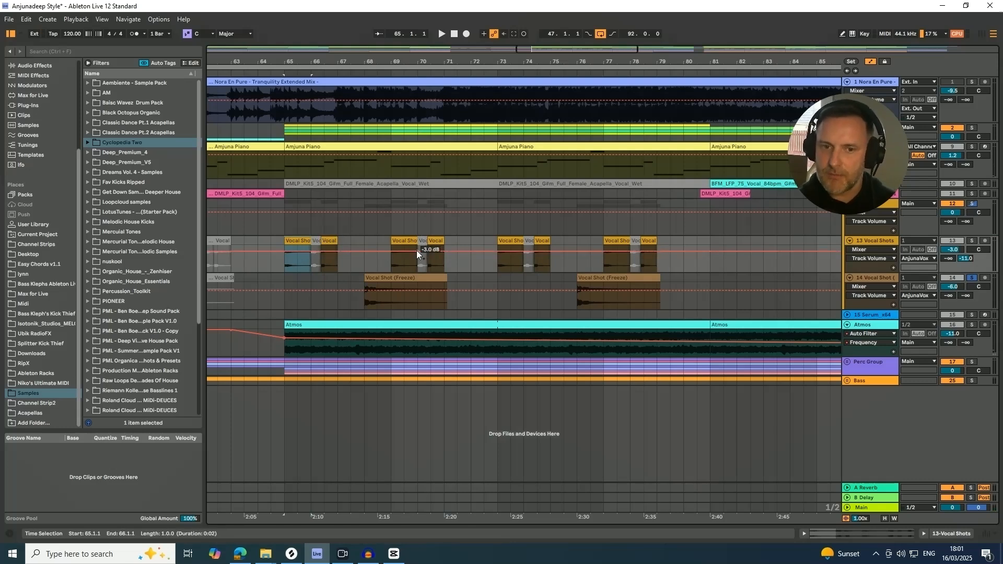
click(972, 241)
key(space)
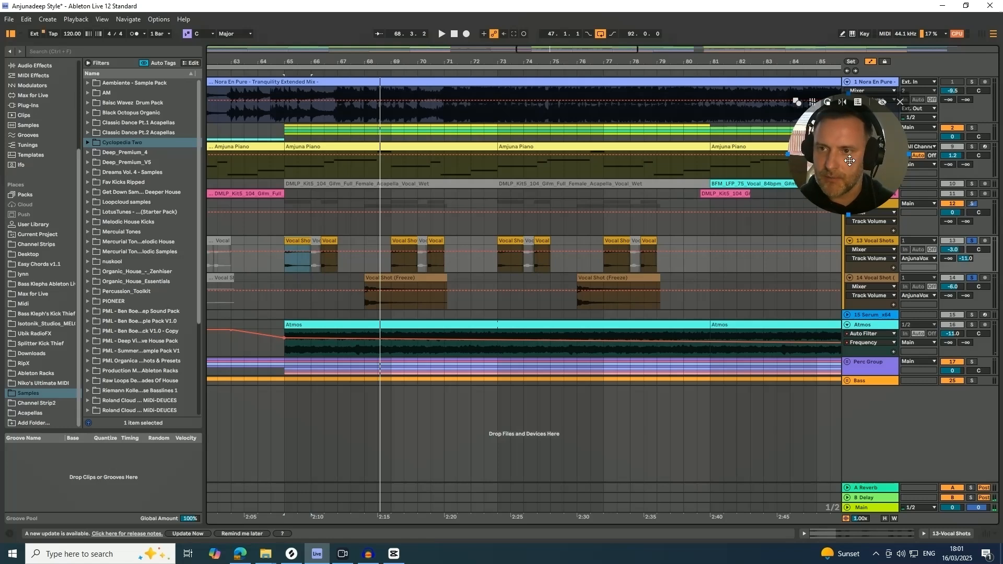
drag(850, 160, 729, 163)
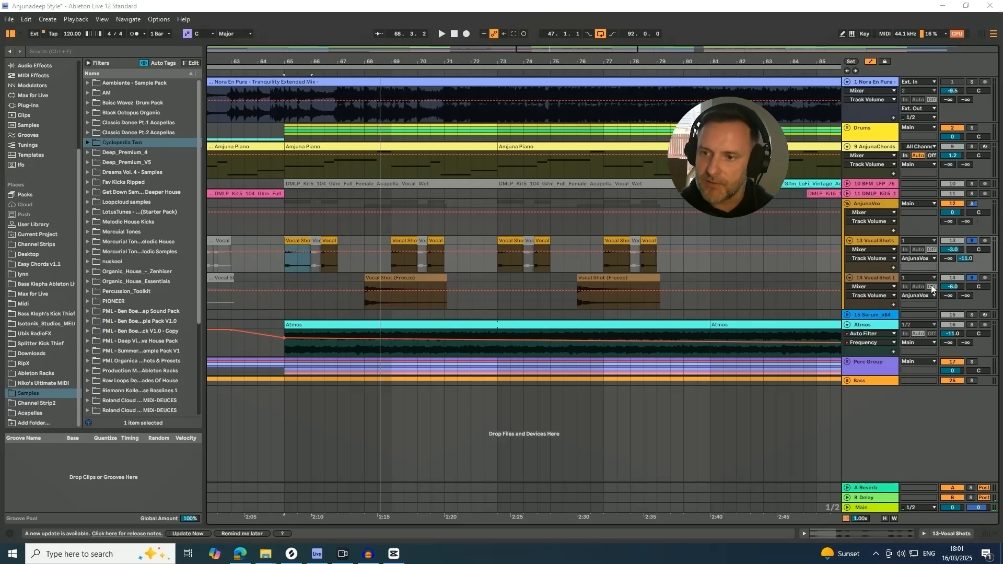
Step: Select the Atmos track, bring the whole arrangement into view, and solo Atmos on its own
click(877, 323)
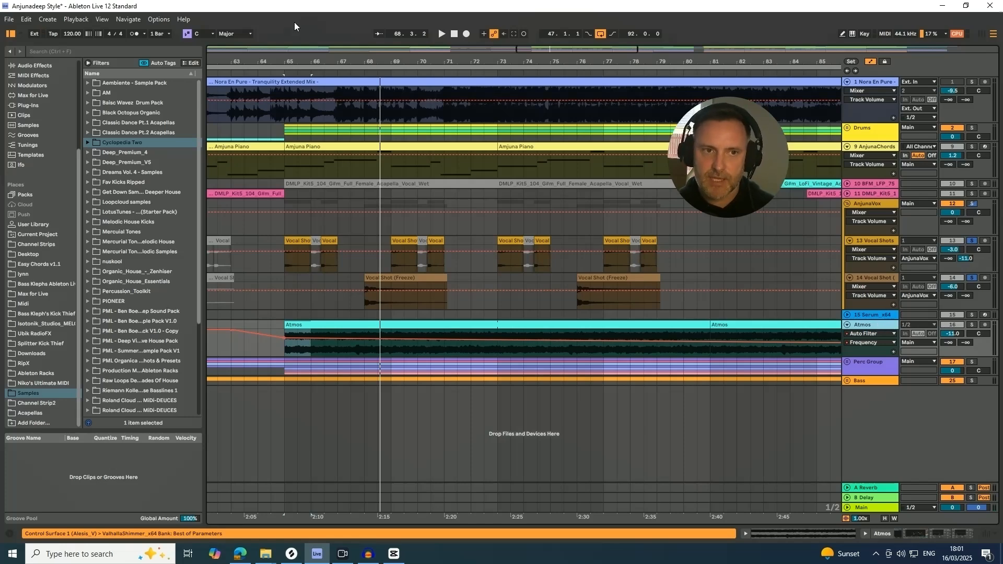
drag(317, 63, 334, 59)
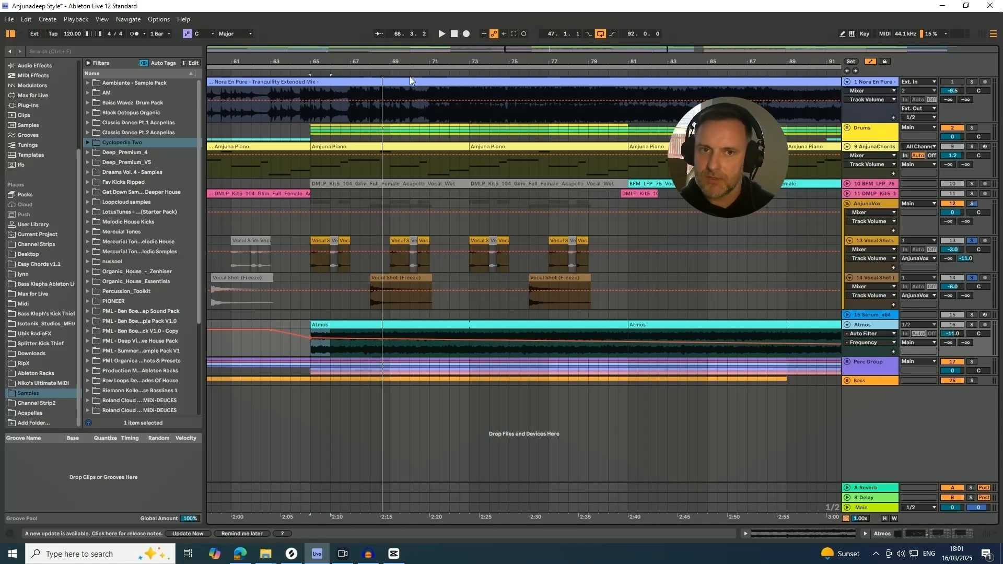
drag(412, 62, 412, 13)
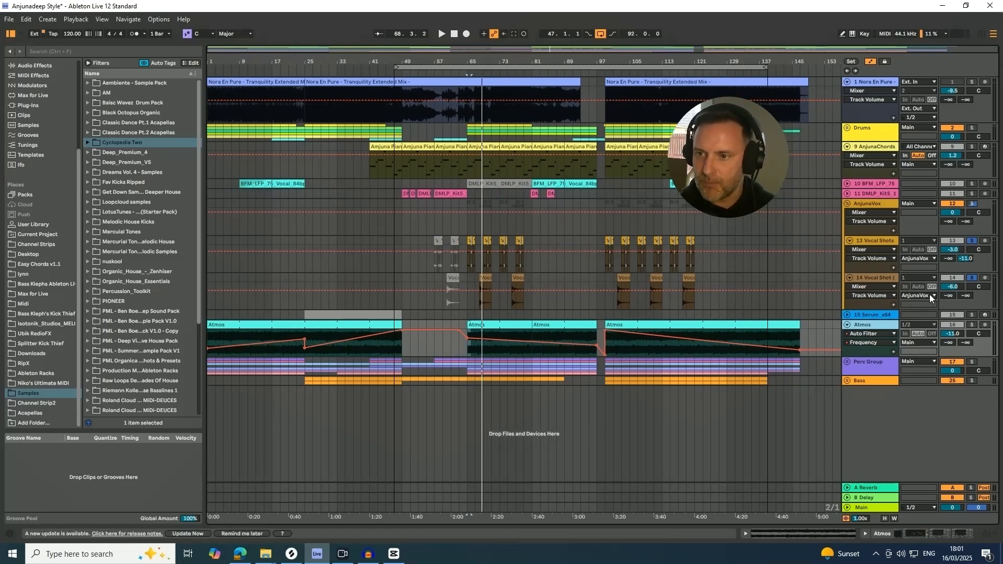
click(972, 325)
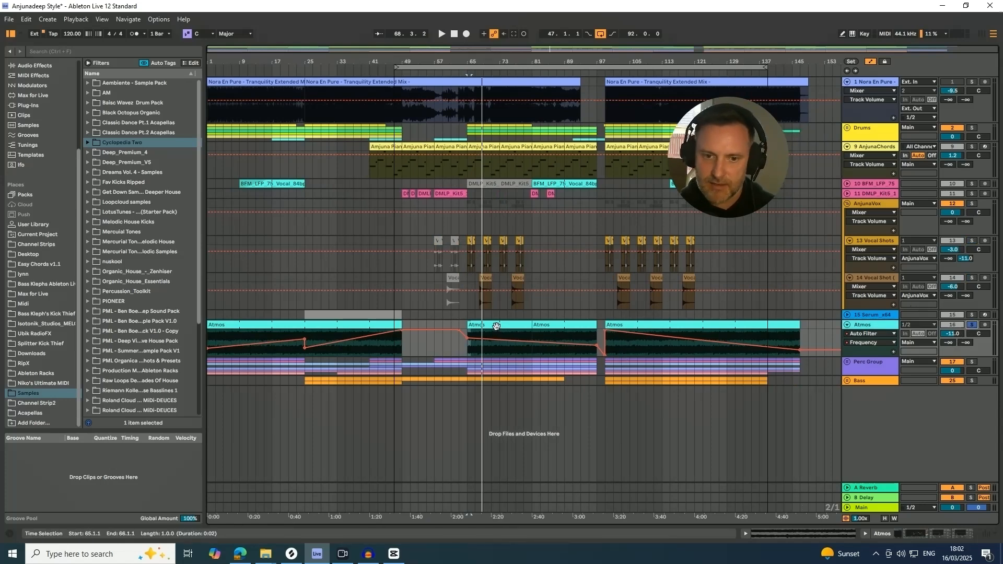
Step: Show the Atmos device chain, review the ValhallaShimmer settings, and close the plug-in window
click(903, 533)
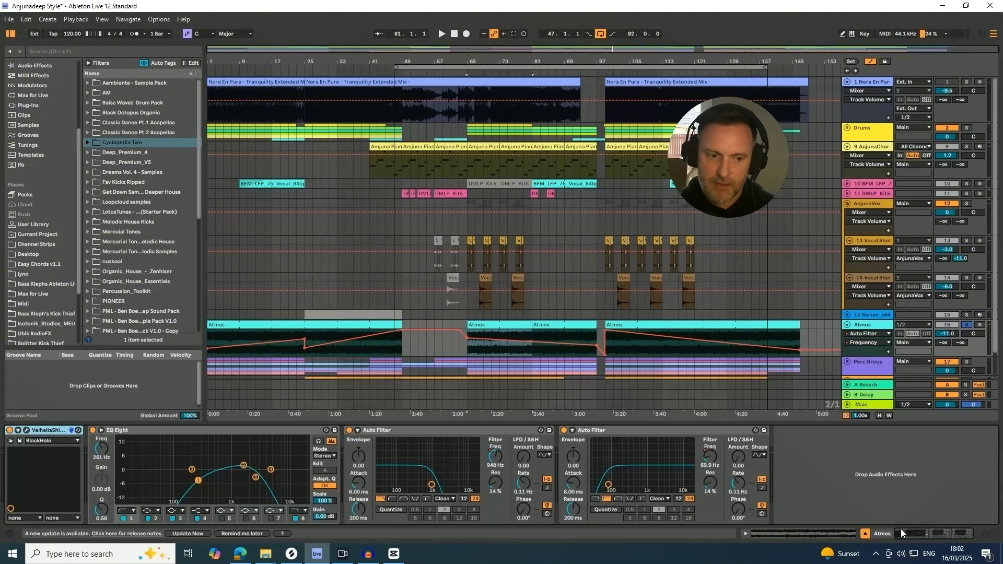
click(25, 431)
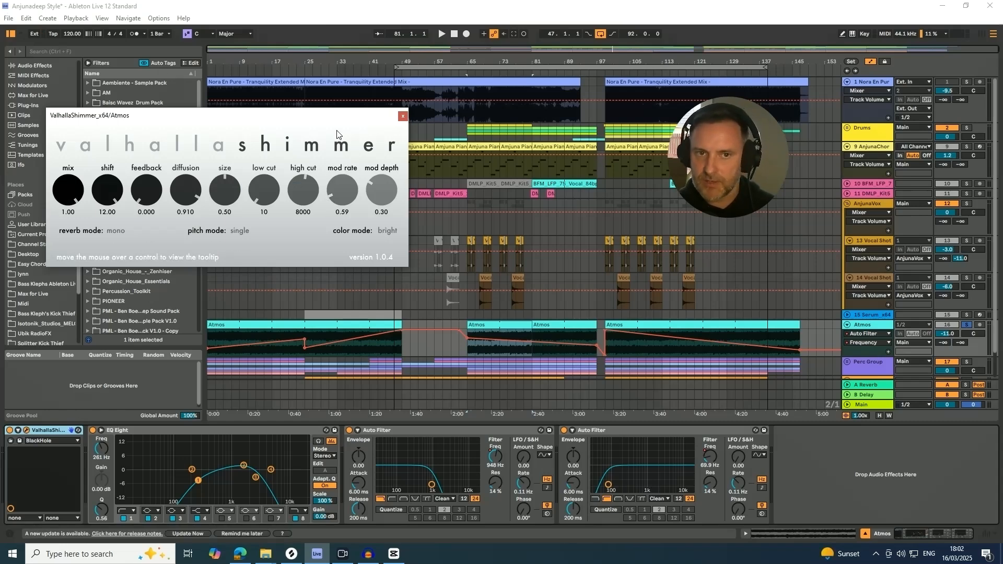
click(402, 117)
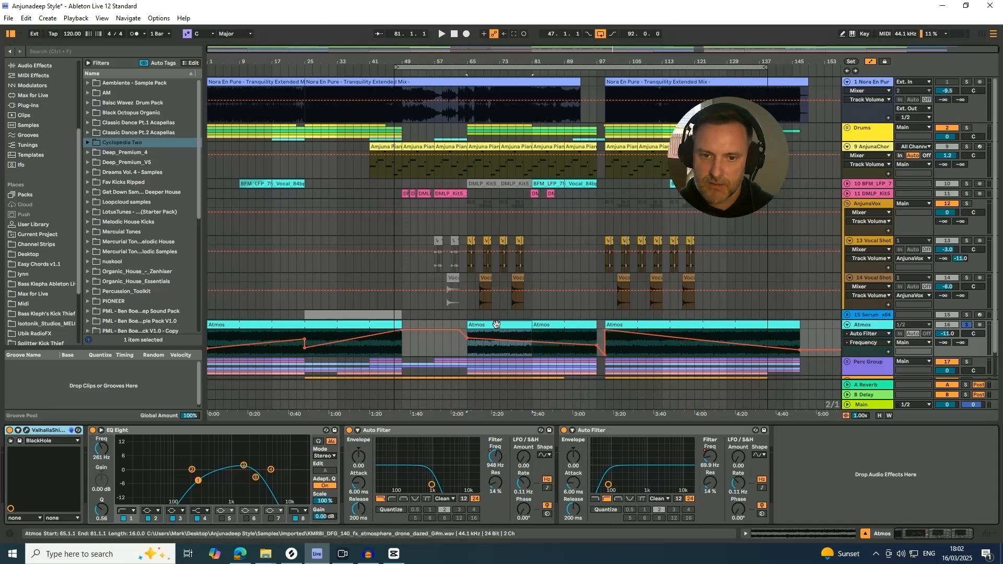
Step: Play Atmos from bar 65, adding the AnjunaVox group and AnjunaChords to the solo, and bring back the Atmos device chain
key(space)
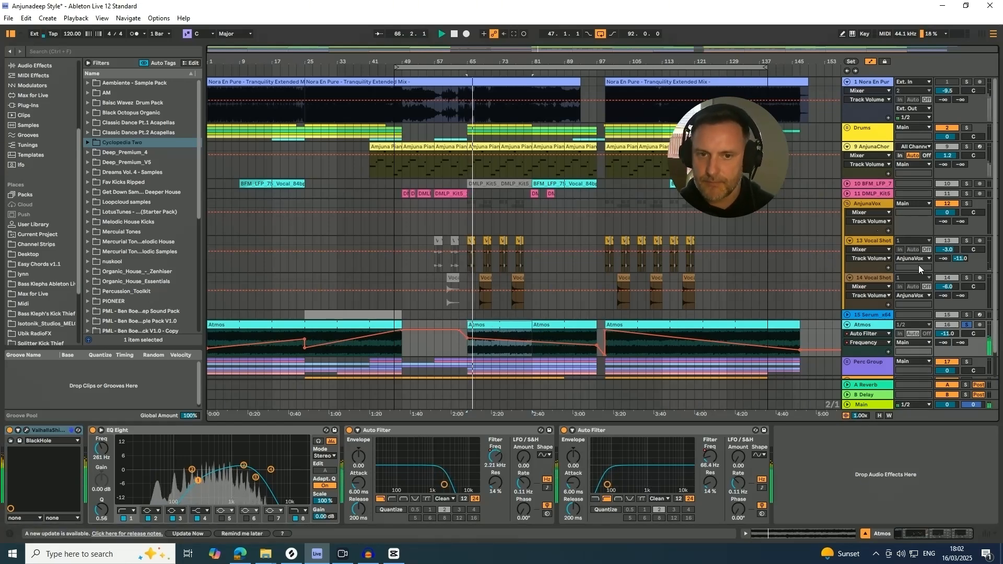
click(967, 204)
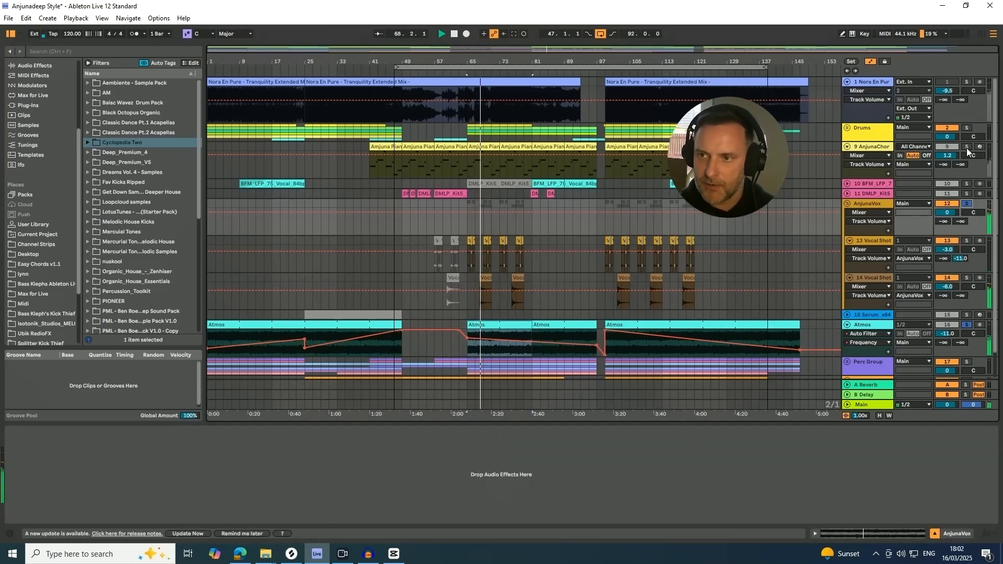
click(967, 147)
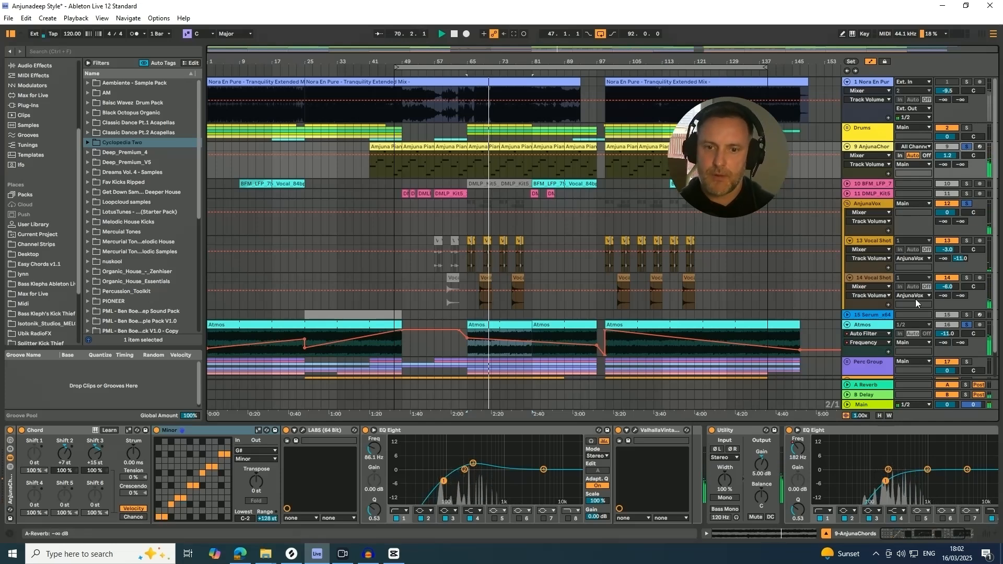
click(873, 327)
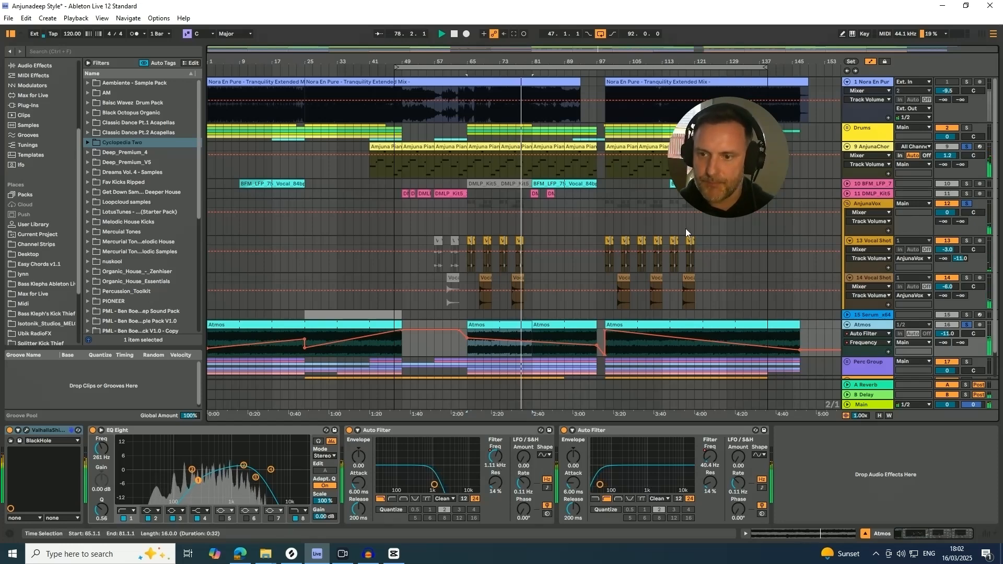
Step: Solo only the Atmos track and play its filter automation from bar 99 and from bar 131
scroll(666, 287, down, 1)
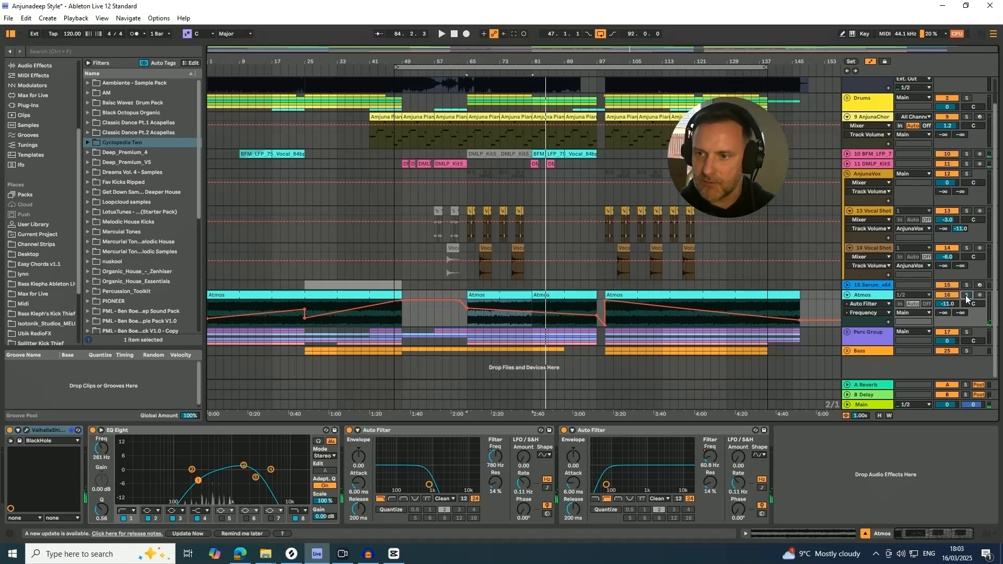
click(966, 295)
click(607, 315)
key(space)
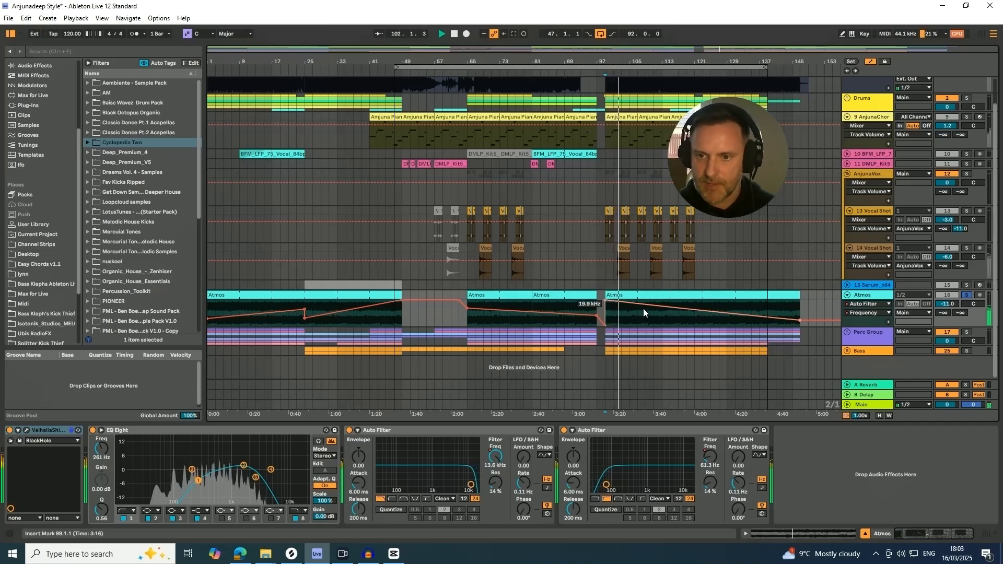
click(738, 307)
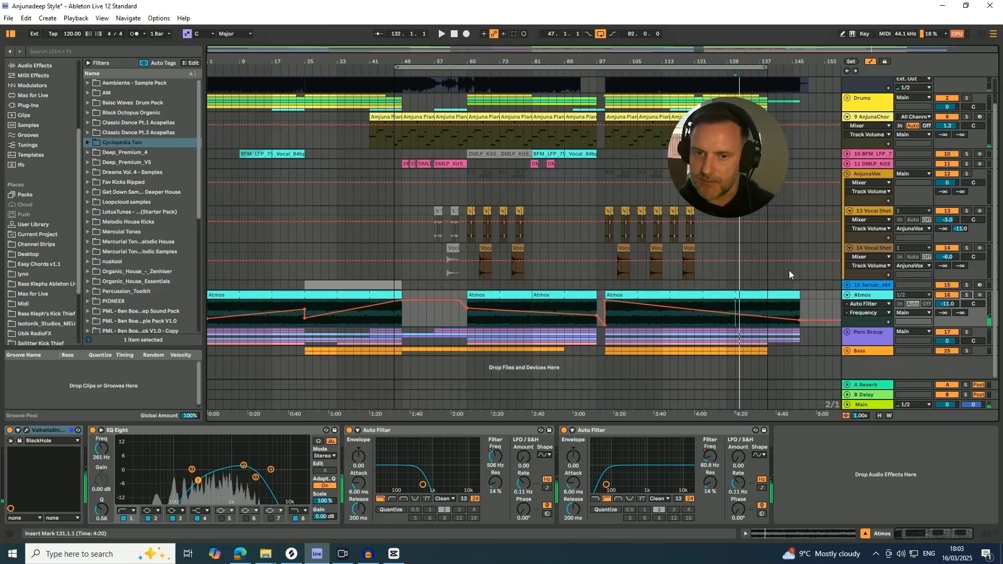
Step: Unfold and solo the DMLP female acapella track (track 11), and play it from its first clip at bar 49
scroll(862, 261, up, 1)
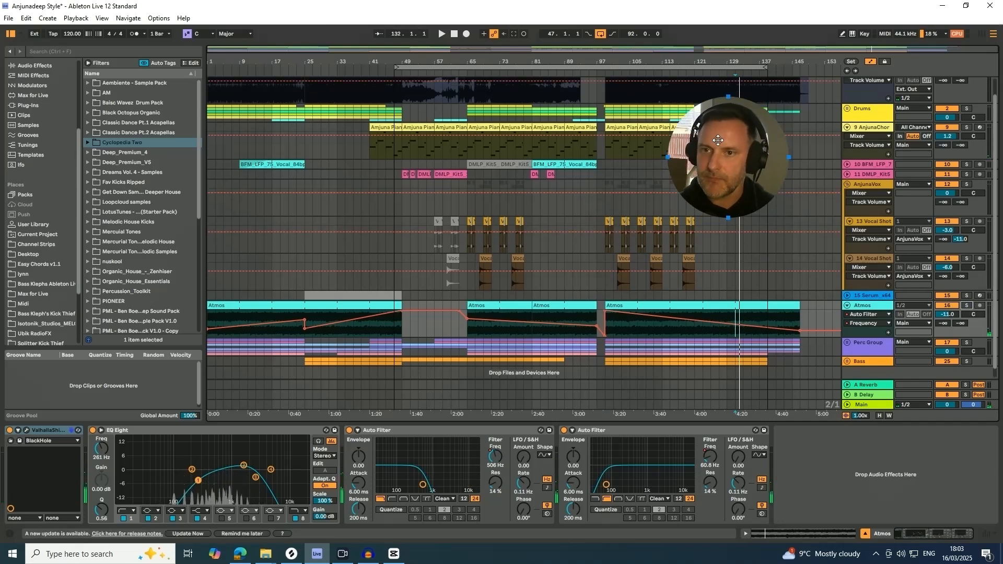
drag(718, 152, 792, 115)
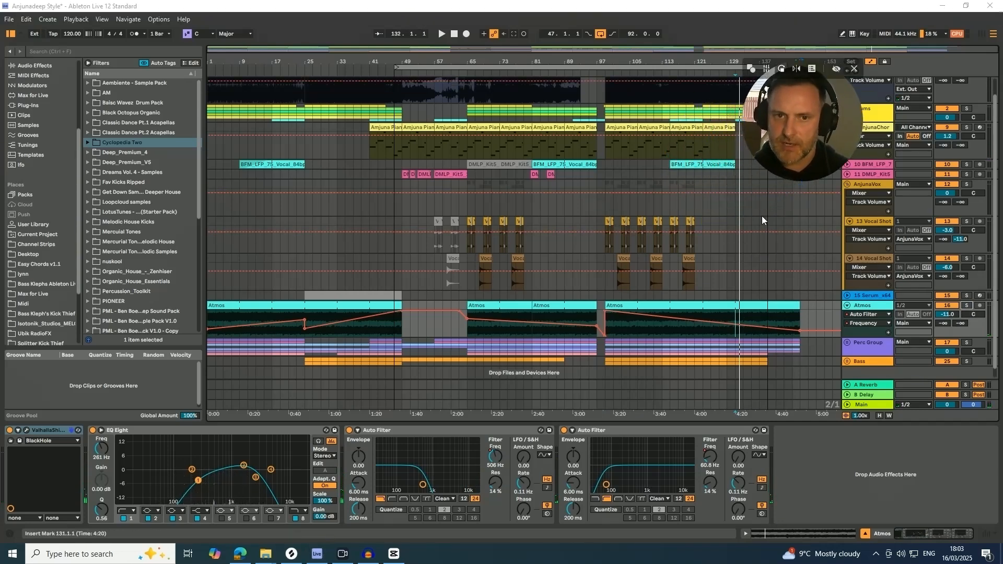
scroll(760, 216, up, 2)
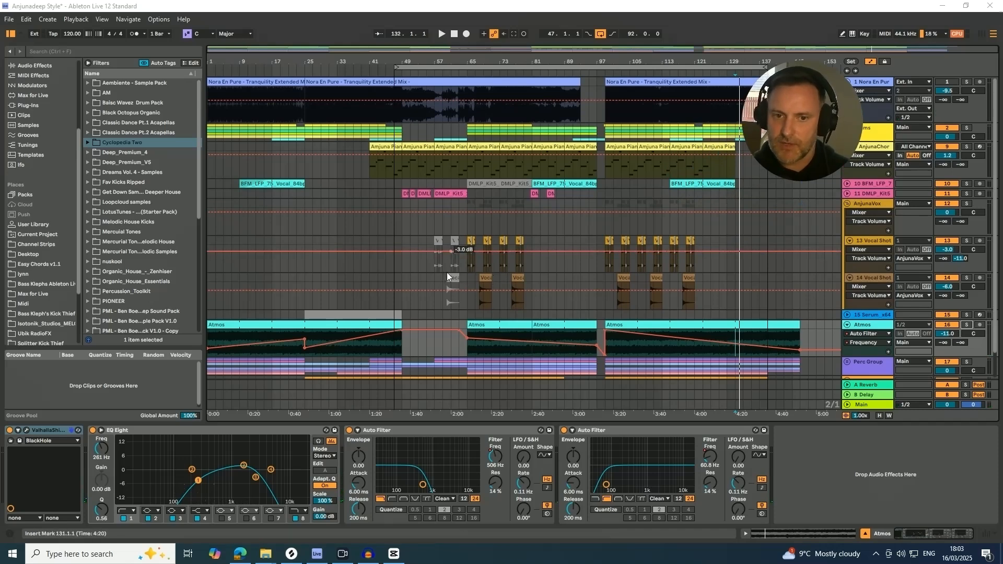
click(848, 194)
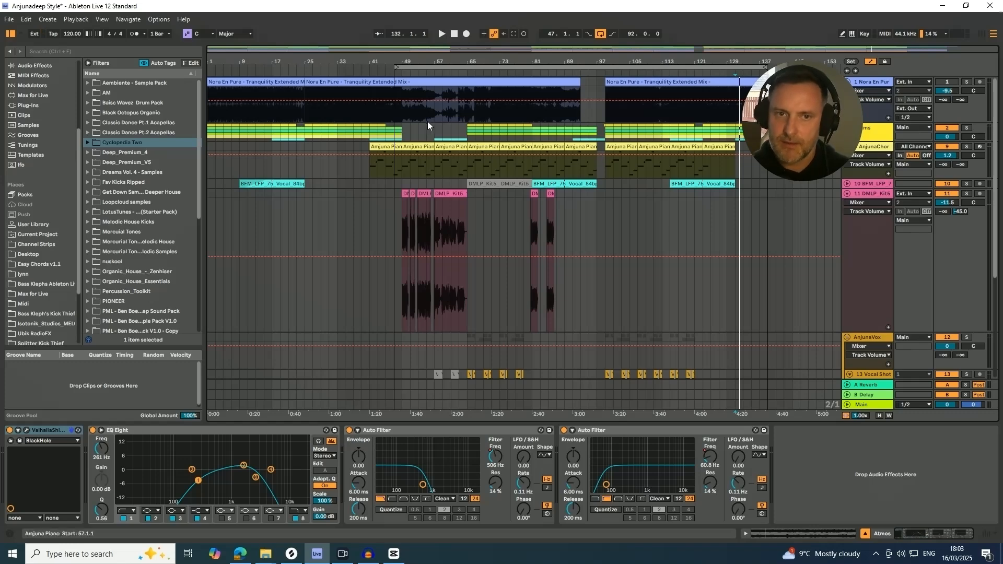
click(967, 193)
key(space)
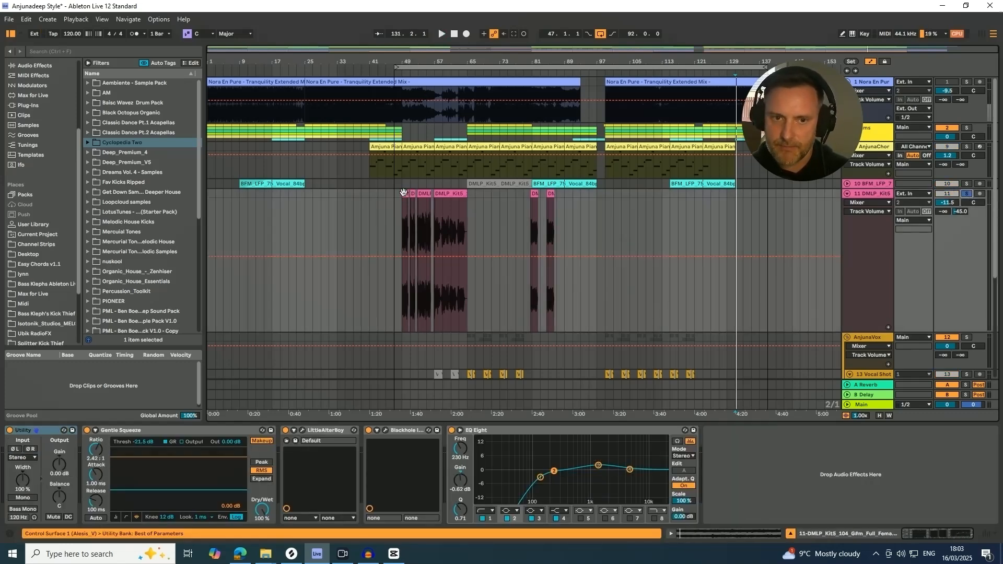
click(403, 192)
key(space)
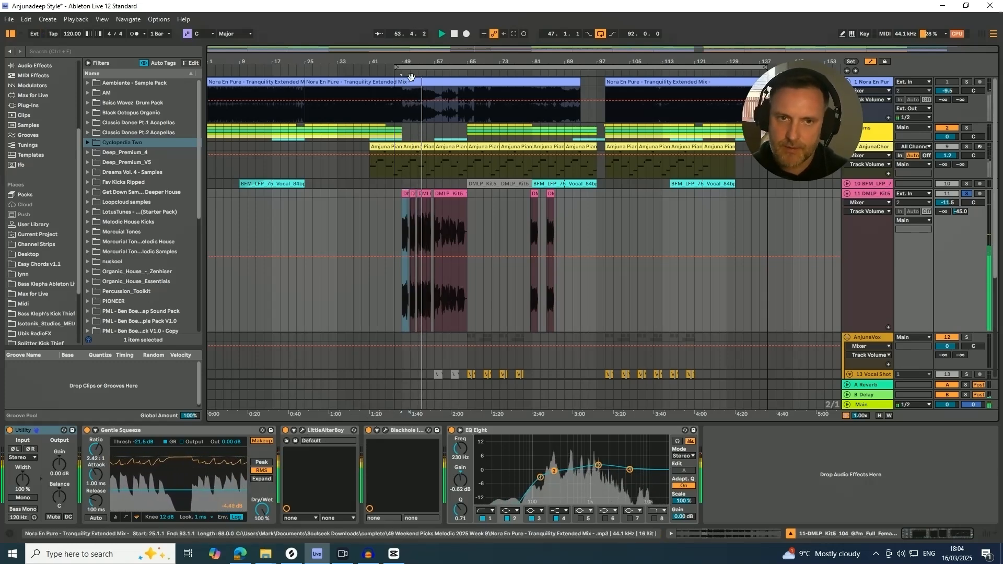
key(space)
Step: Audition the start of the acapella clip near 52.4, playing from the gap just before it
drag(419, 62, 438, 173)
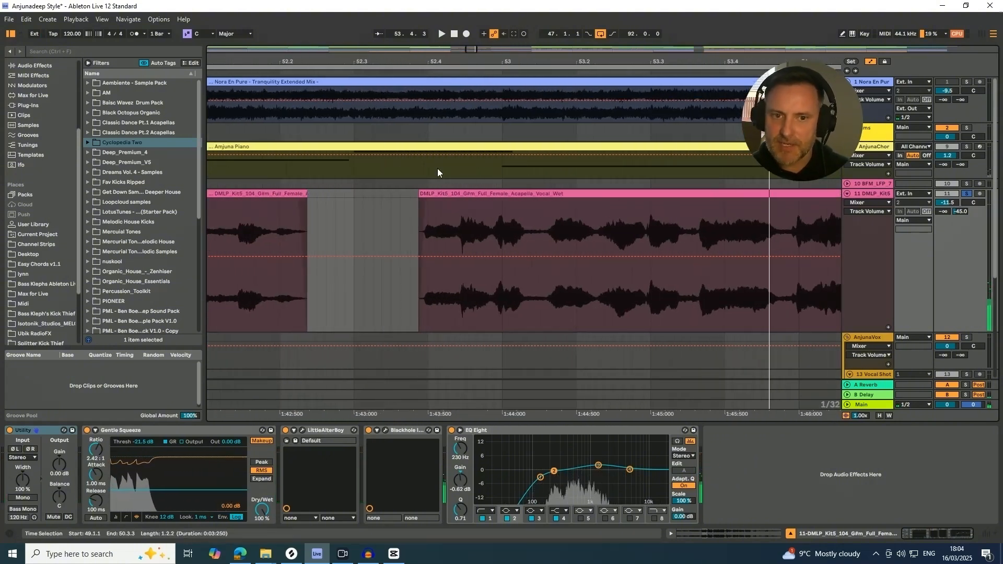
click(402, 233)
key(space)
key(space)
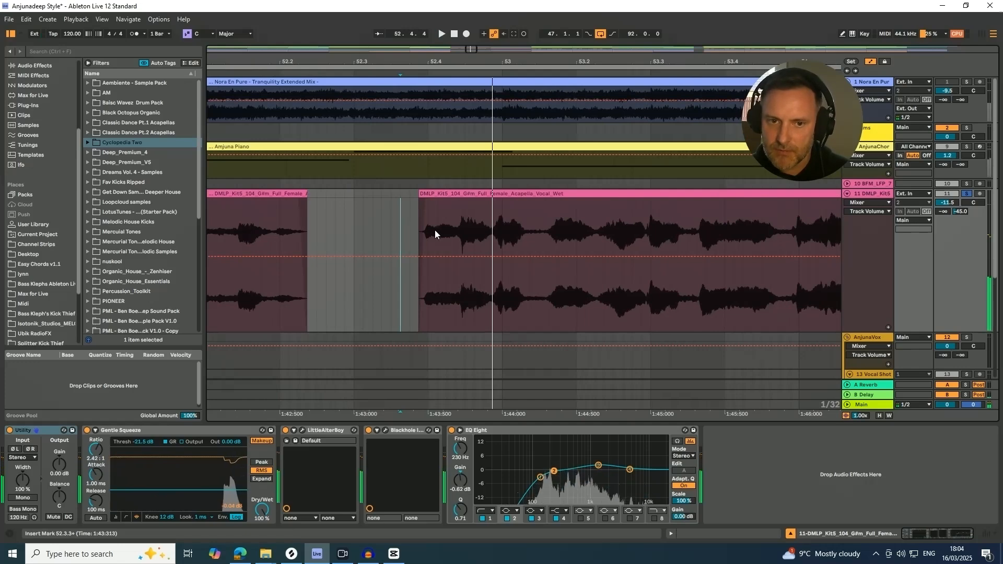
Step: Trim the start of the acapella clip to just after 52.4.2, cutting off the quiet opening section
drag(432, 236, 453, 232)
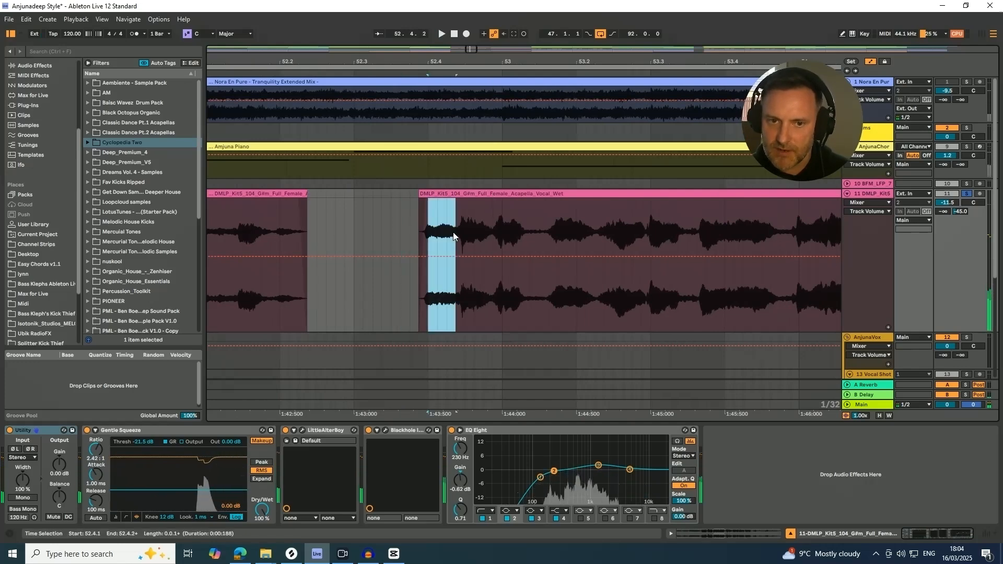
click(422, 193)
drag(421, 193, 454, 196)
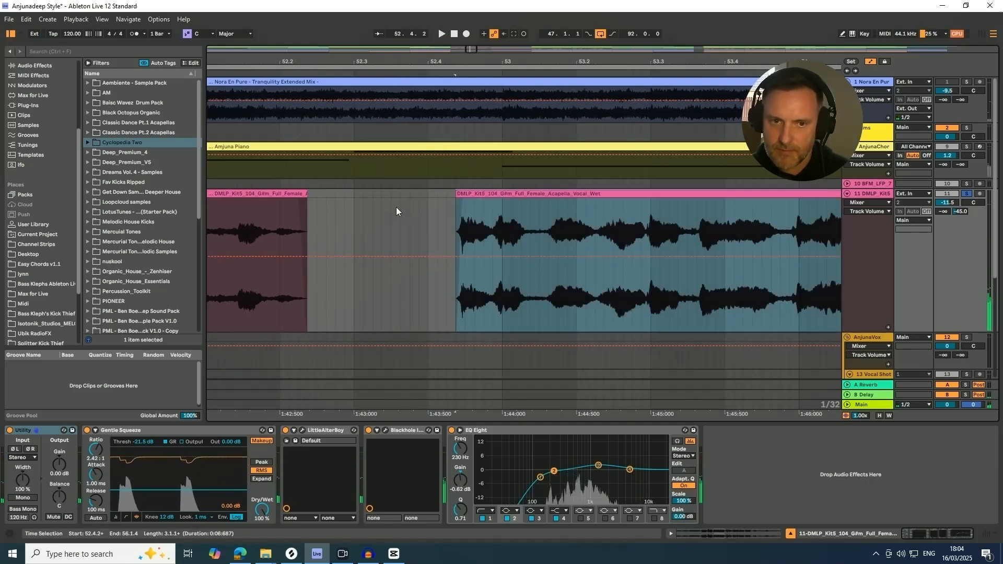
Step: Turn off automation mode, check the fade handle at the trimmed acapella clip's start, and play from 52.3.4
key(a)
click(458, 201)
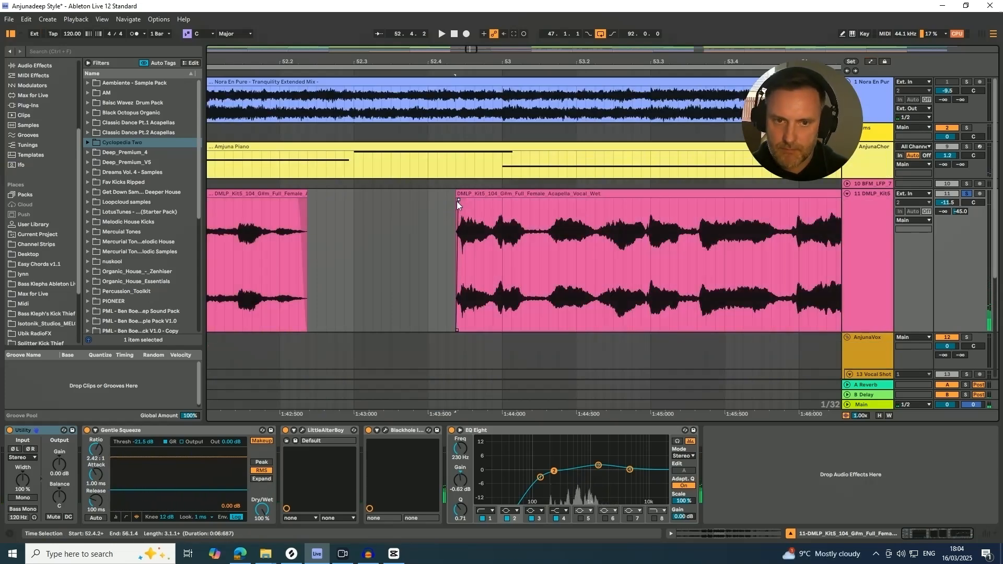
click(410, 218)
key(space)
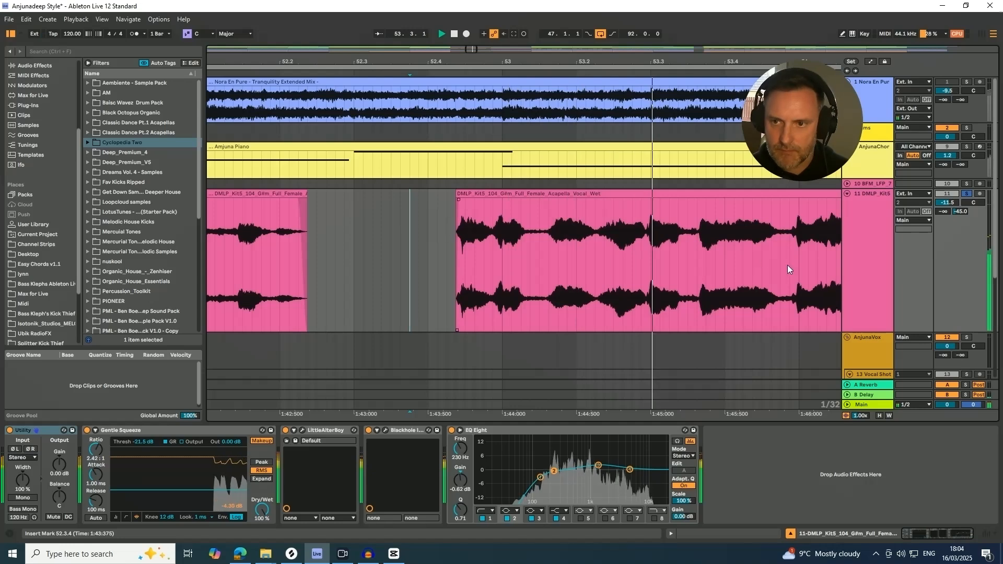
Step: Set the formant to -2.2 in the acapella track's LittleAlterBoy and close the plug-in window
click(303, 430)
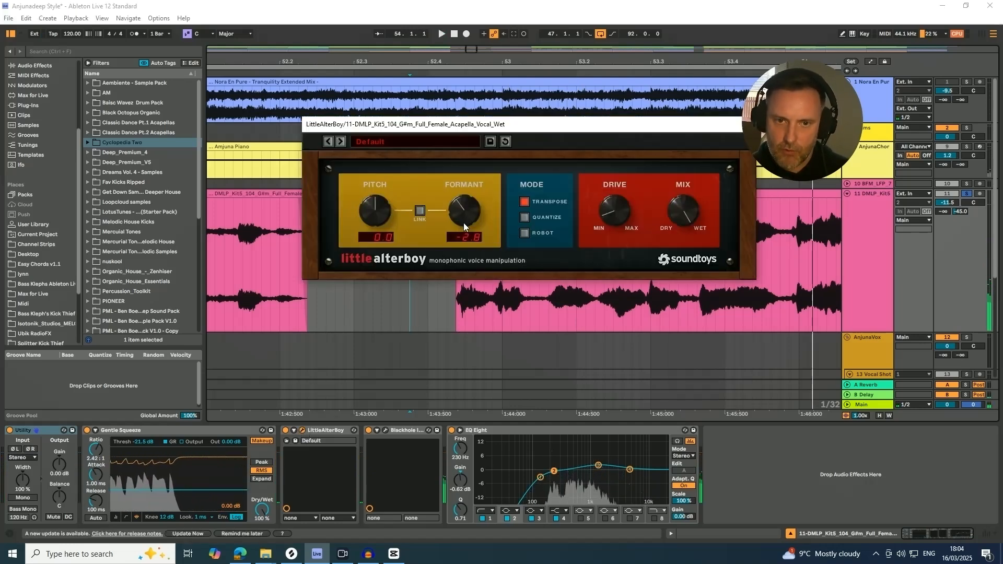
drag(464, 226, 466, 221)
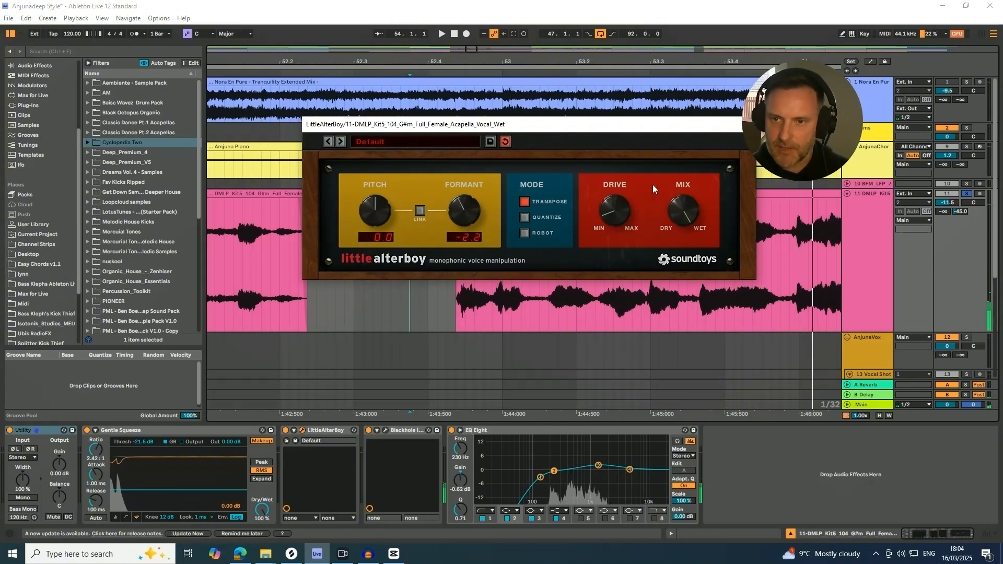
drag(664, 131, 622, 130)
click(710, 124)
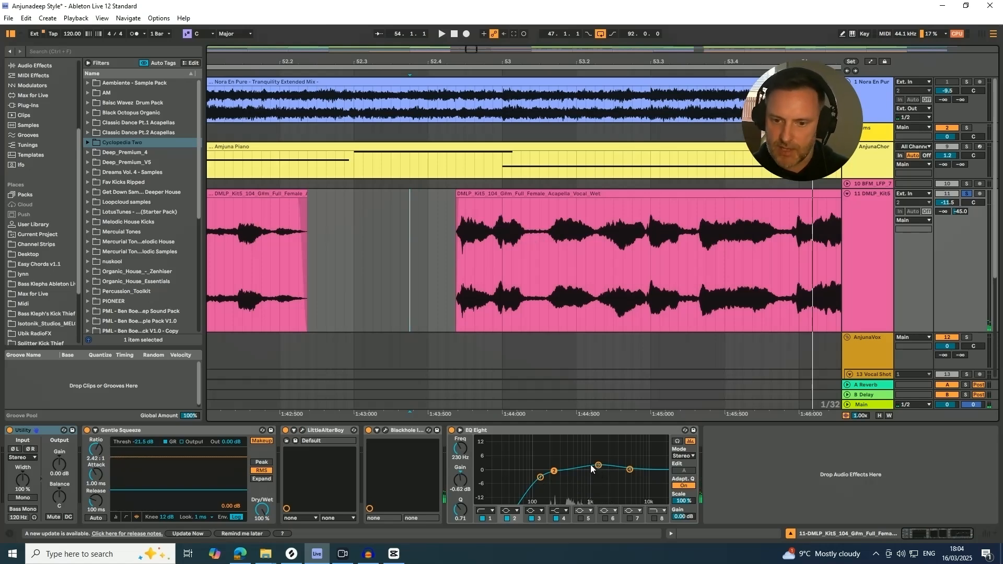
Step: Play the acapella and inspect the Blackhole Immersive reverb's settings on its track, closing the plug-in window when done
key(space)
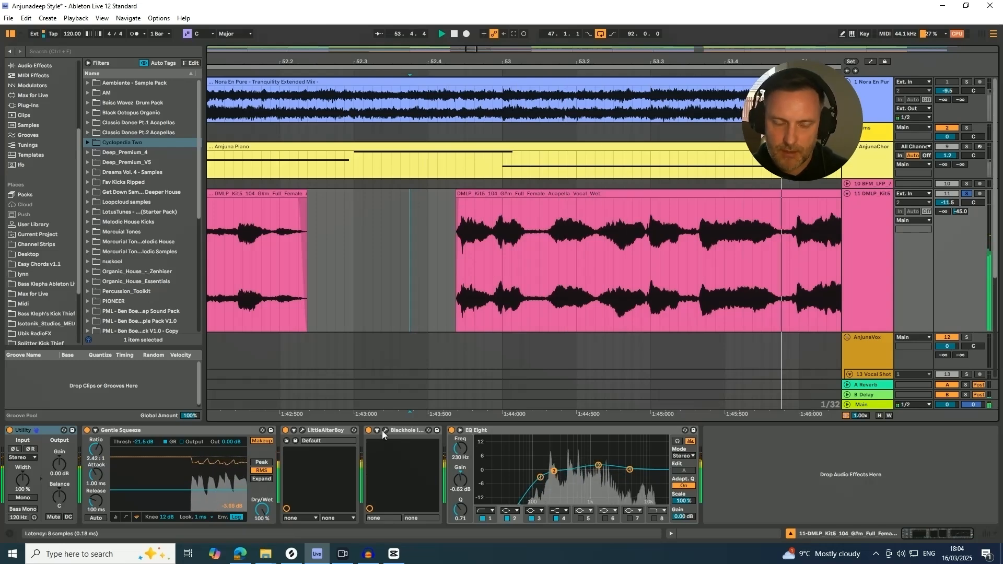
click(387, 430)
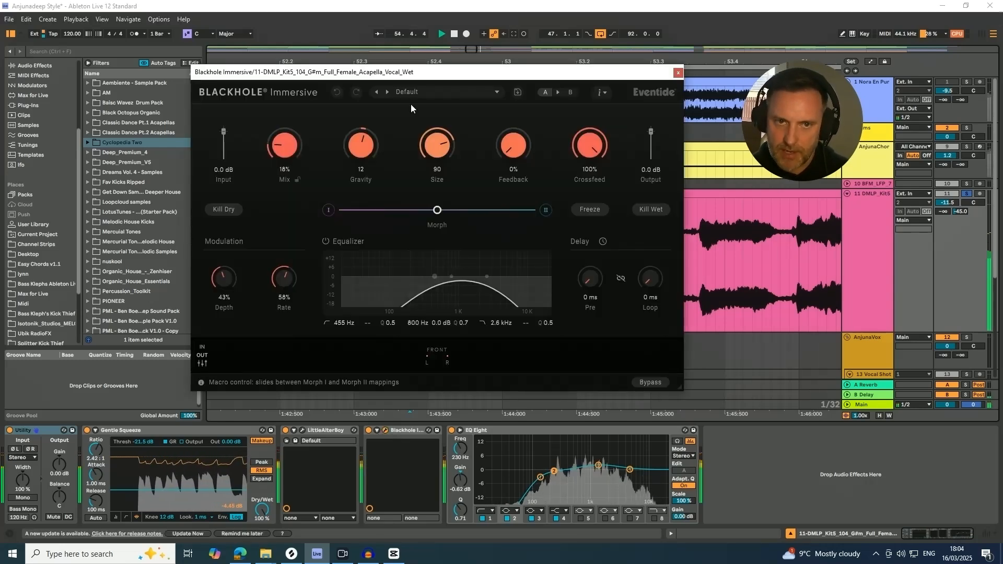
drag(430, 64, 474, 69)
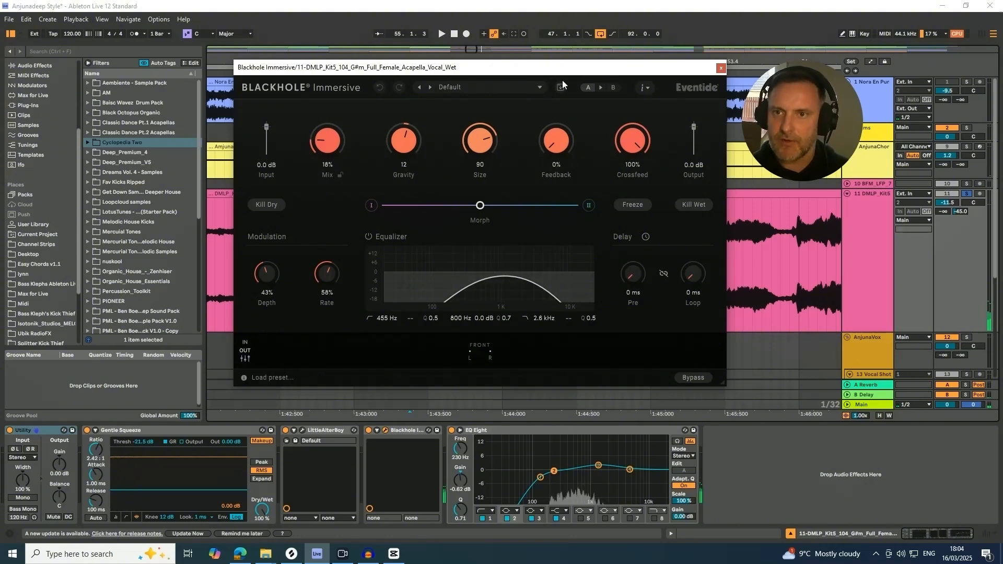
click(721, 68)
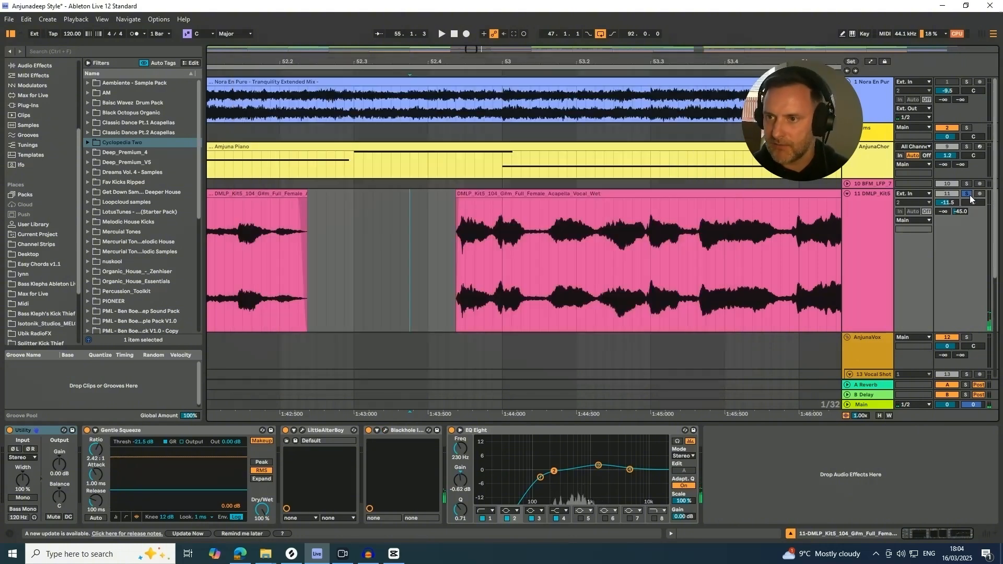
Step: Play the arrangement from 52.4.3 and solo the AnjunaVox group alongside the acapella track to audition the vocal section
click(463, 249)
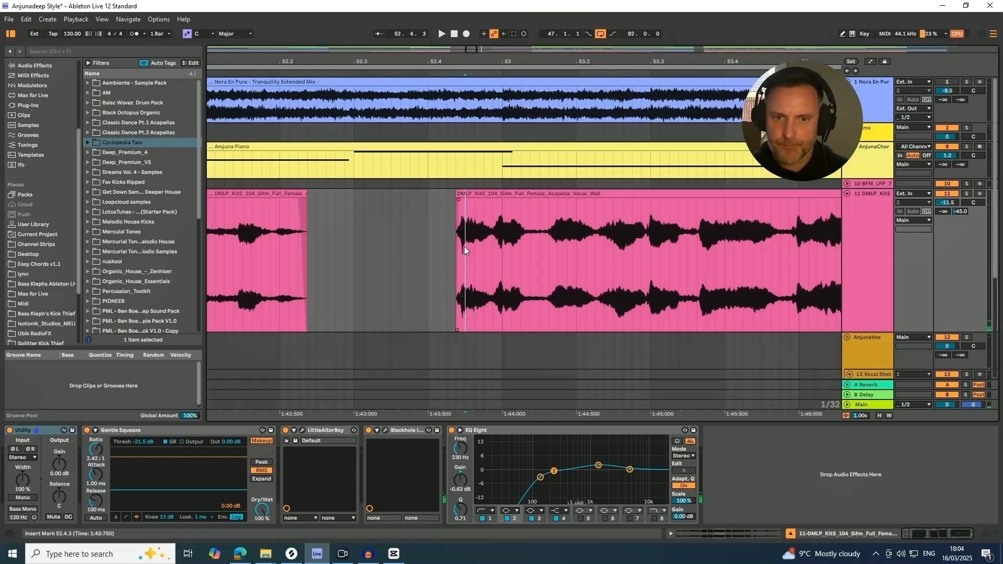
key(space)
drag(477, 62, 362, 3)
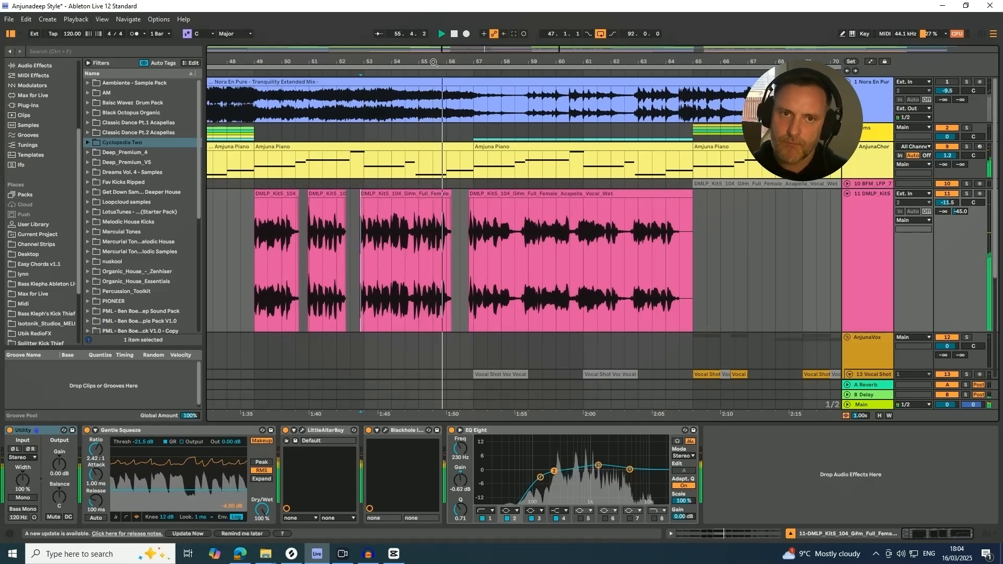
drag(433, 61, 399, 43)
scroll(457, 196, down, 2)
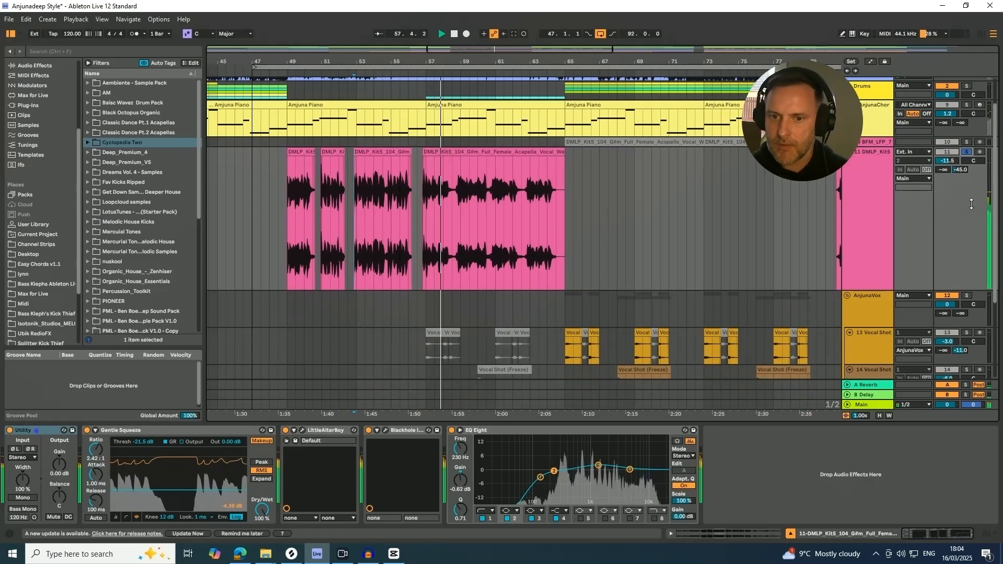
scroll(929, 245, down, 3)
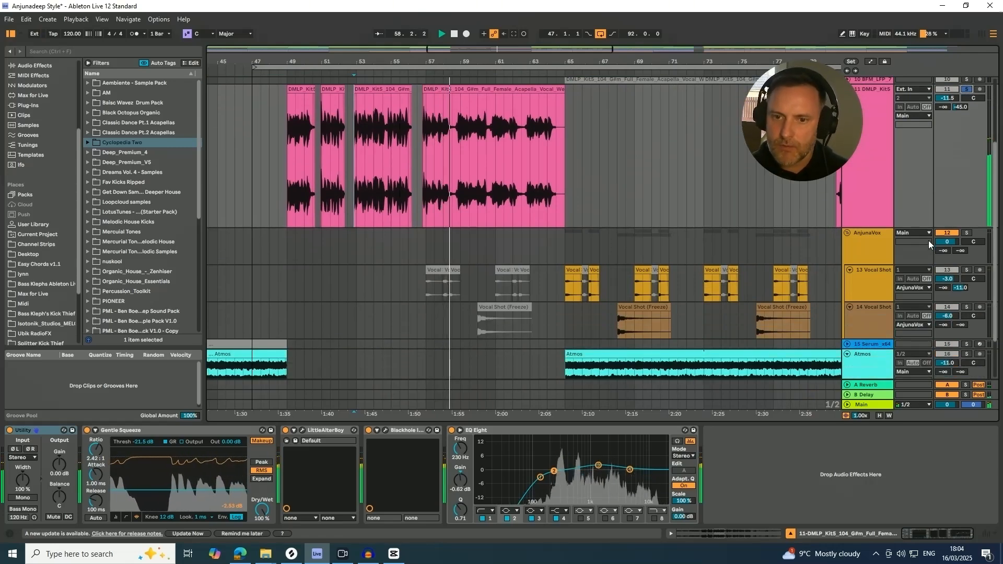
click(966, 232)
scroll(845, 260, up, 2)
scroll(789, 248, up, 2)
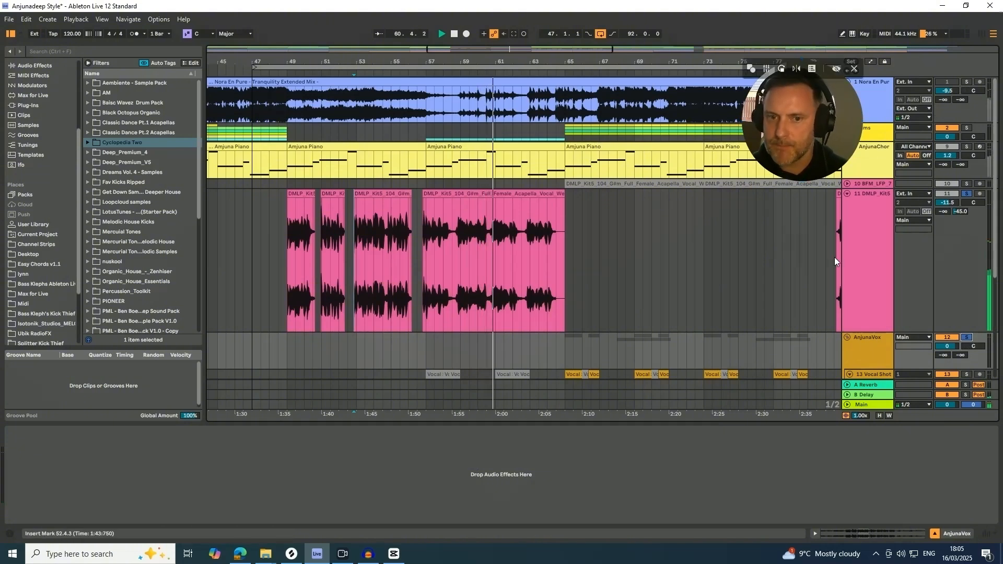
scroll(831, 251, down, 5)
scroll(831, 259, up, 5)
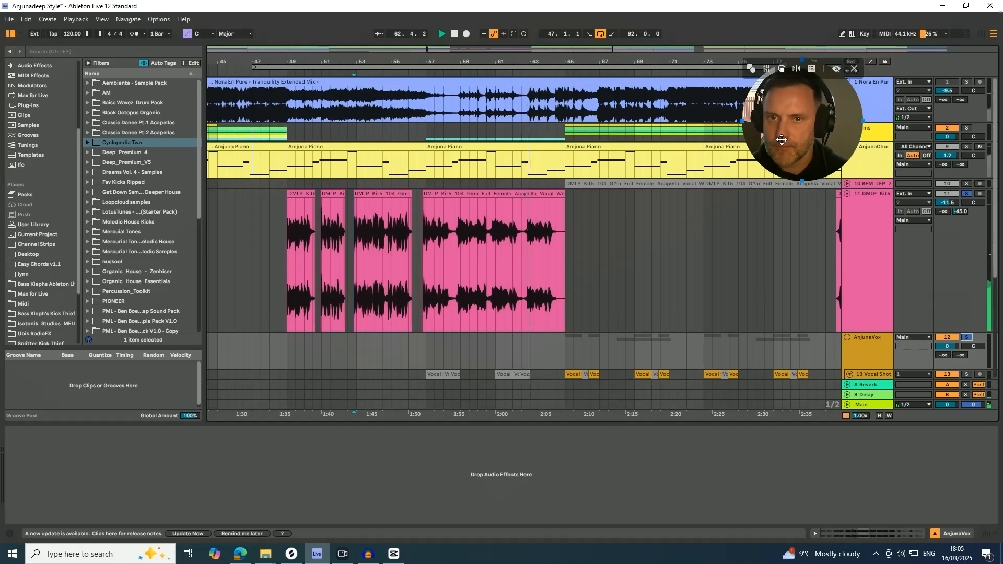
drag(781, 139, 680, 136)
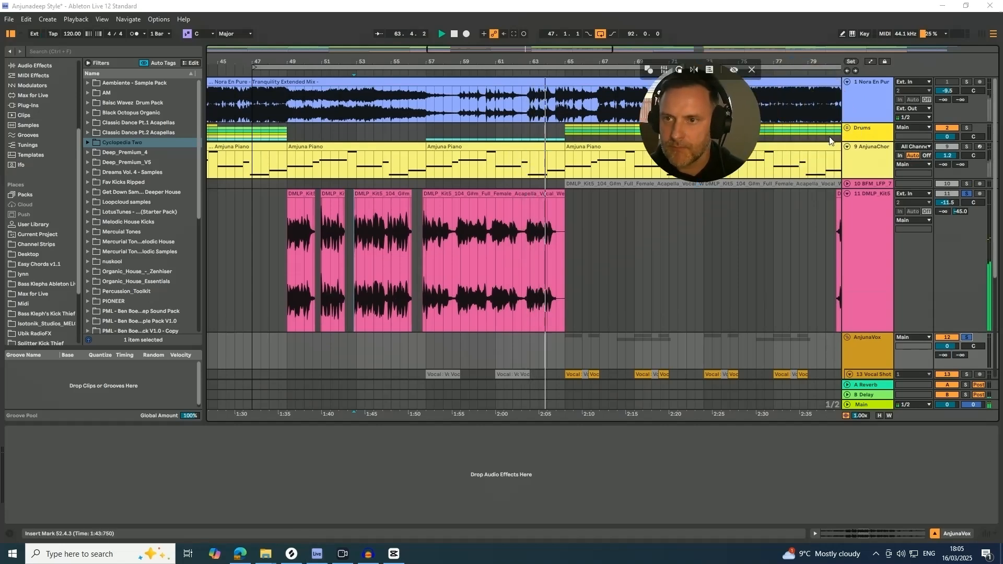
Step: Unfold the Drums group and look over the arrangement as far as the vocal clips after bar 81
click(848, 129)
scroll(815, 191, down, 6)
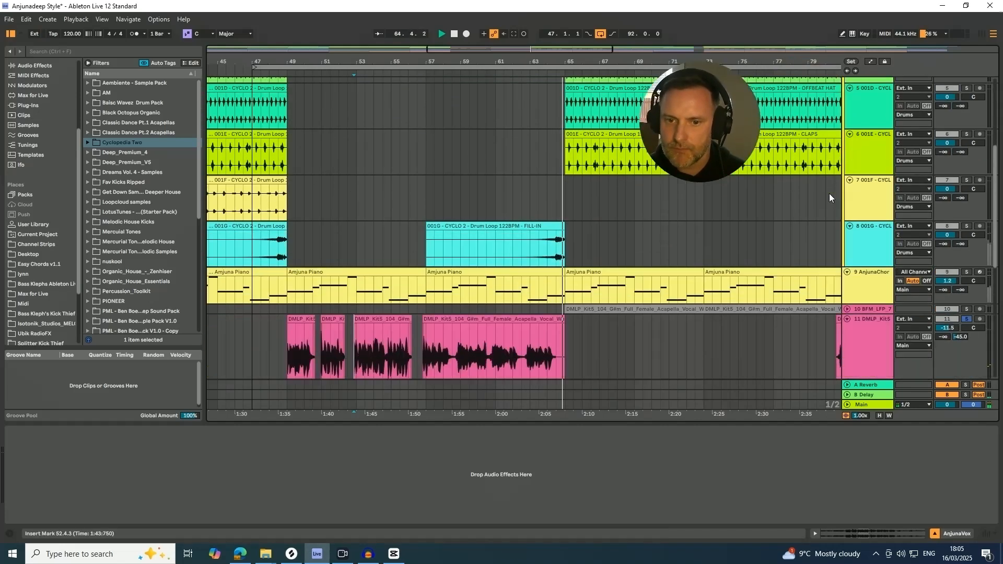
scroll(821, 189, down, 3)
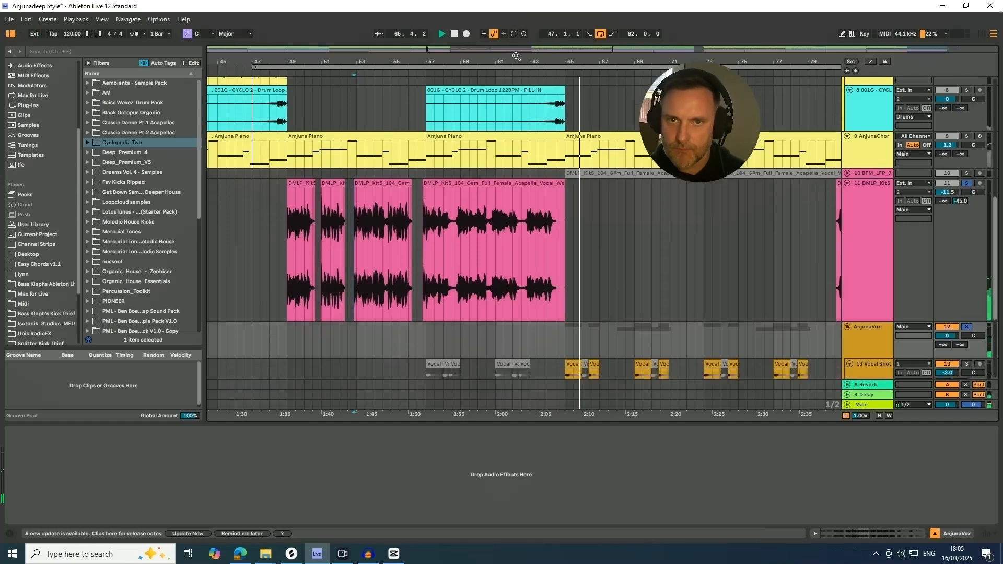
drag(516, 62, 443, 56)
scroll(536, 281, down, 2)
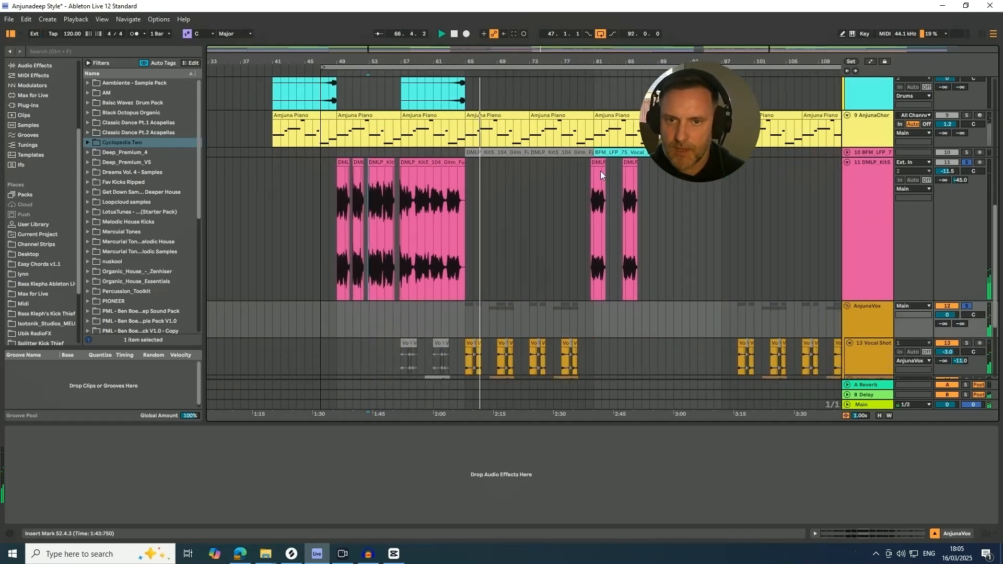
drag(689, 145, 788, 133)
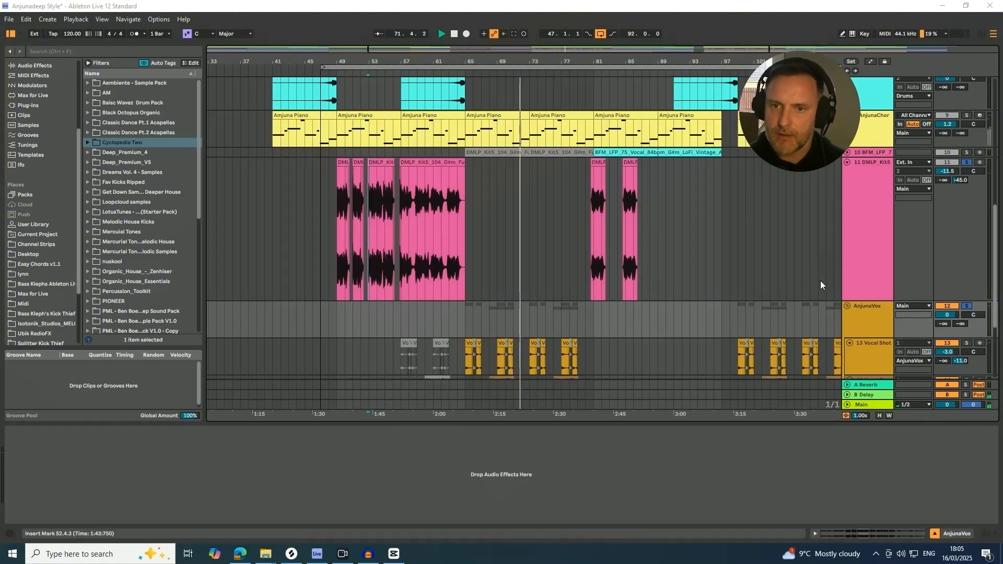
Step: Solo the AnjunaChords track and the BFM_LFP_75 vocal track as well, and unfold the BFM_LFP_75 vocal track
click(967, 116)
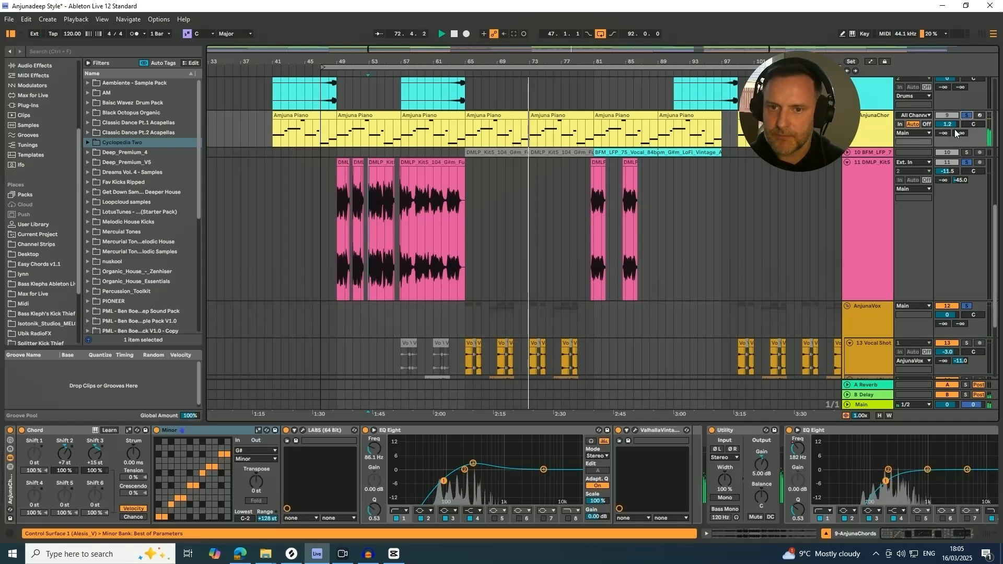
scroll(672, 225, down, 1)
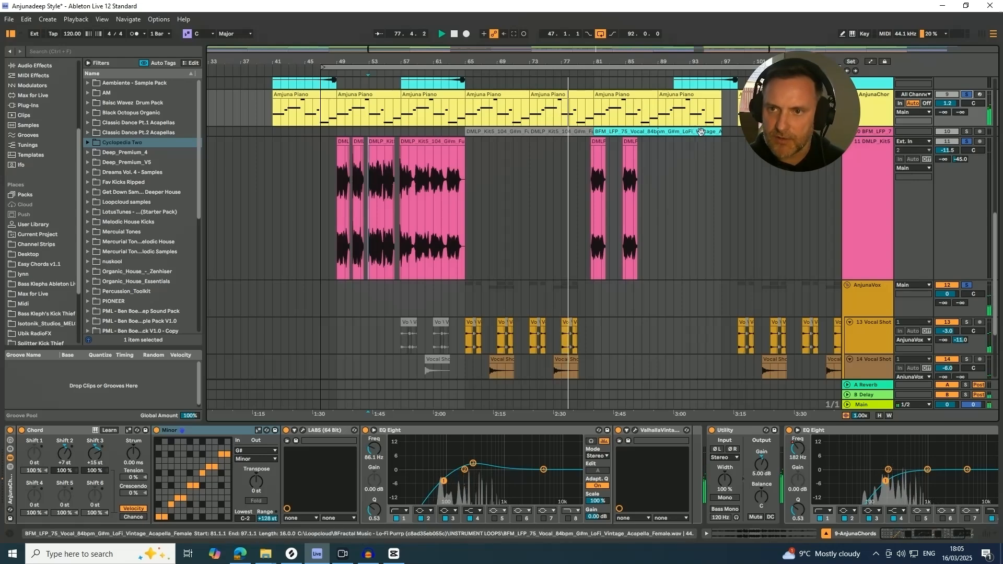
click(967, 131)
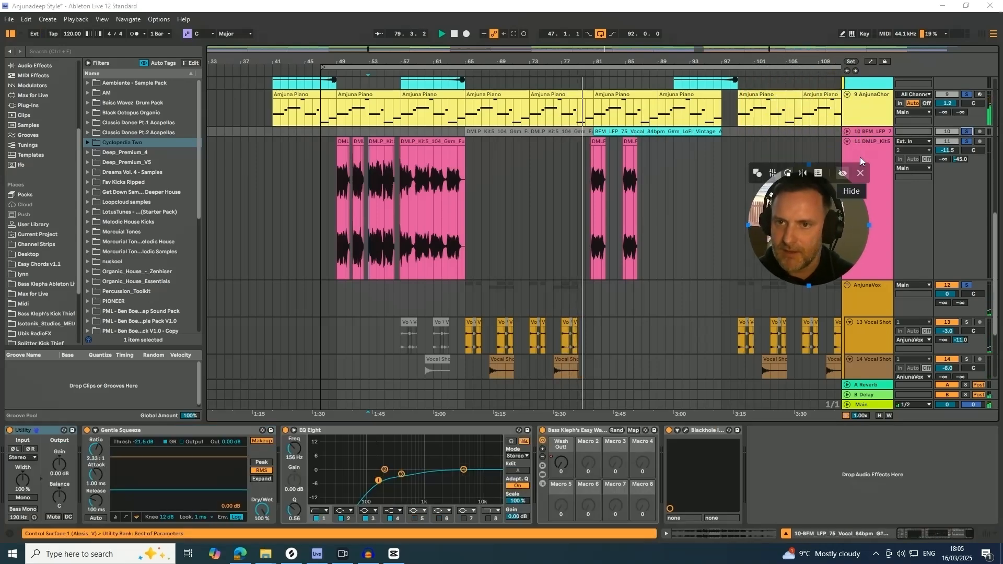
click(846, 132)
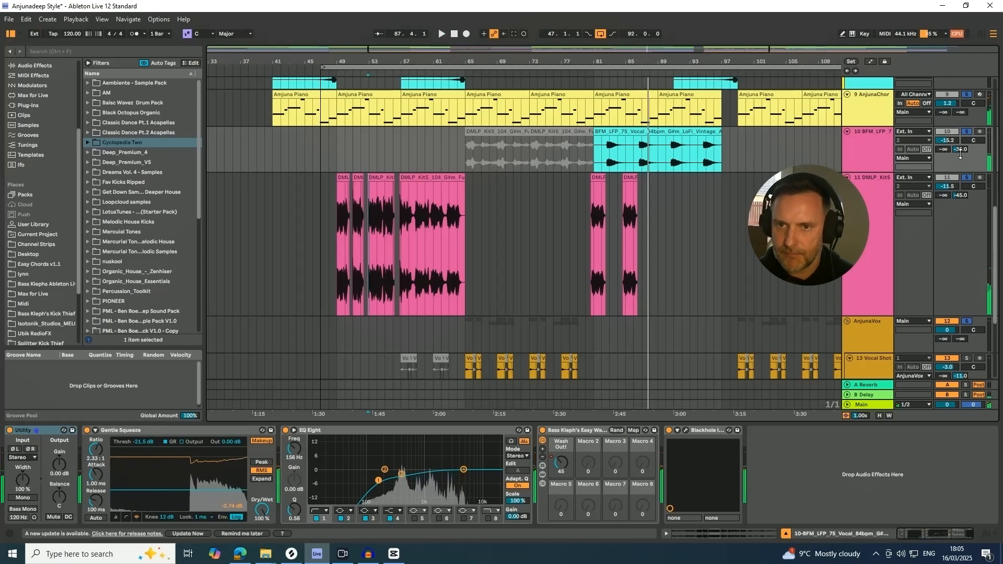
Step: Examine the LoFi Vintage vocal clip starting at bar 81, selecting the whole clip and its end stretch from bar 90 to 98
click(638, 133)
key(space)
scroll(599, 223, down, 2)
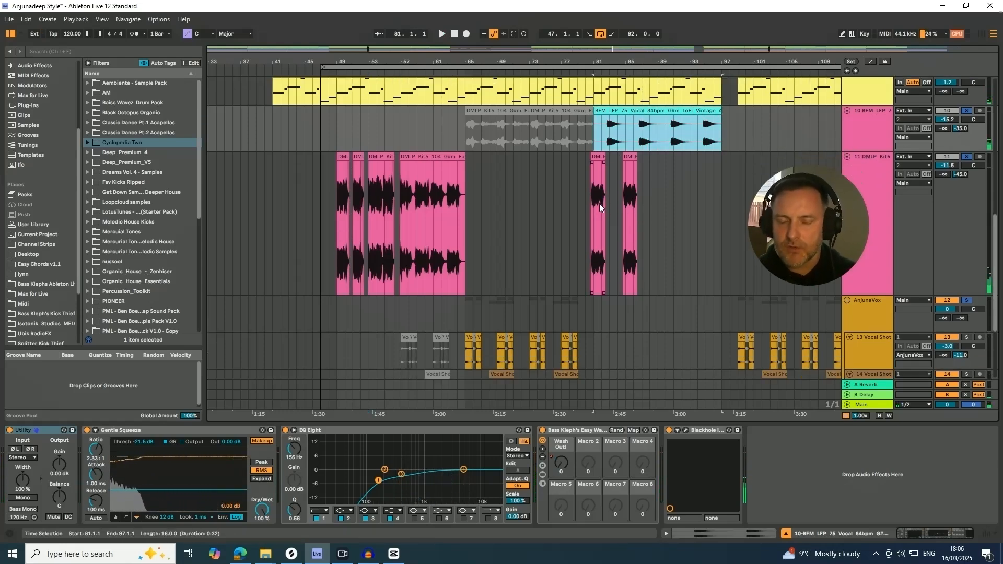
scroll(575, 211, down, 2)
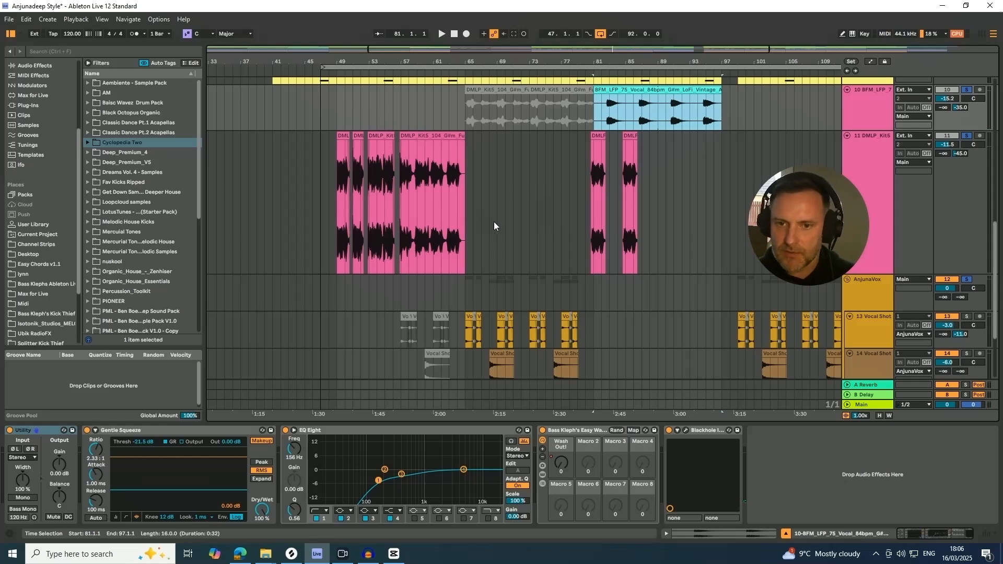
scroll(537, 259, up, 1)
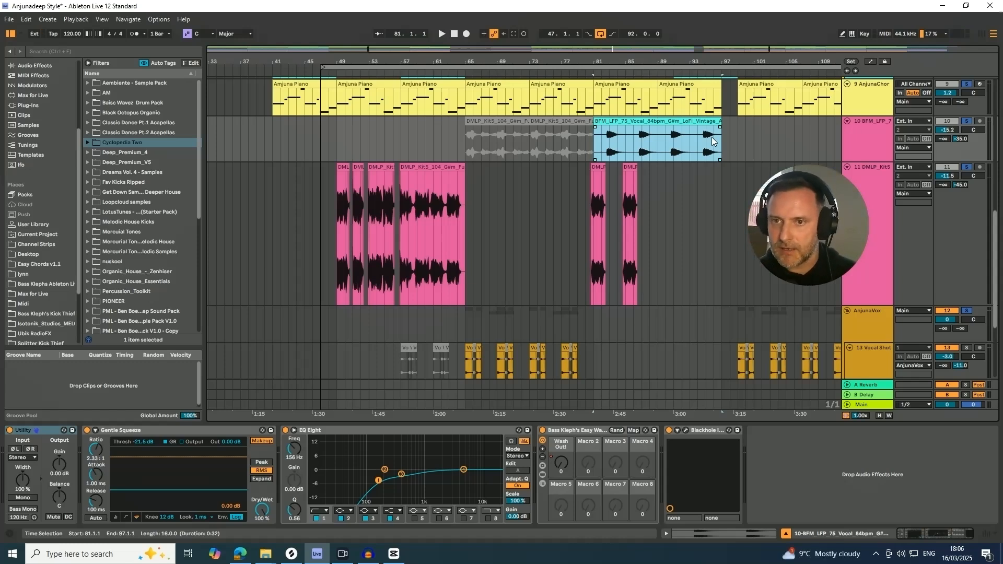
scroll(645, 198, up, 2)
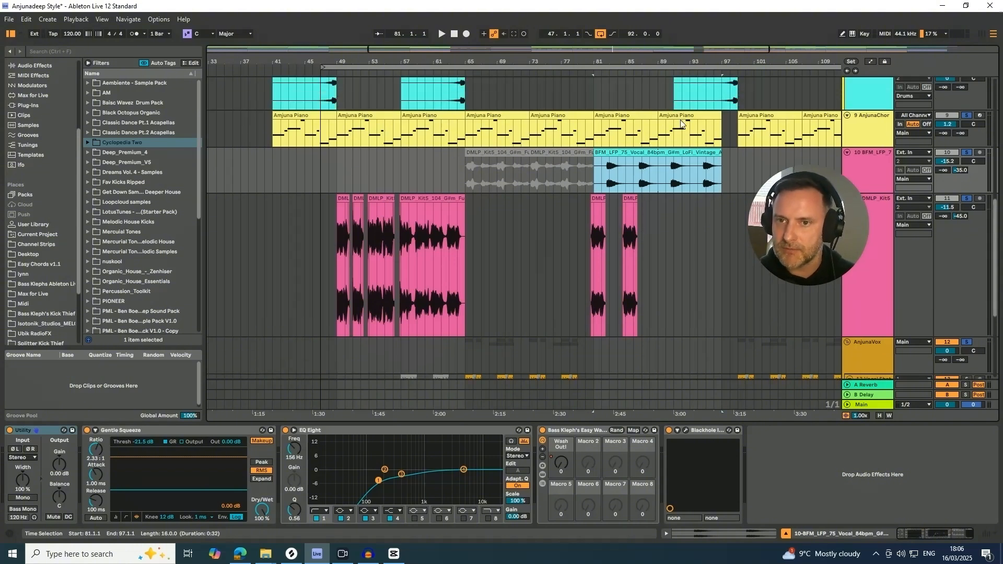
shift+click(728, 177)
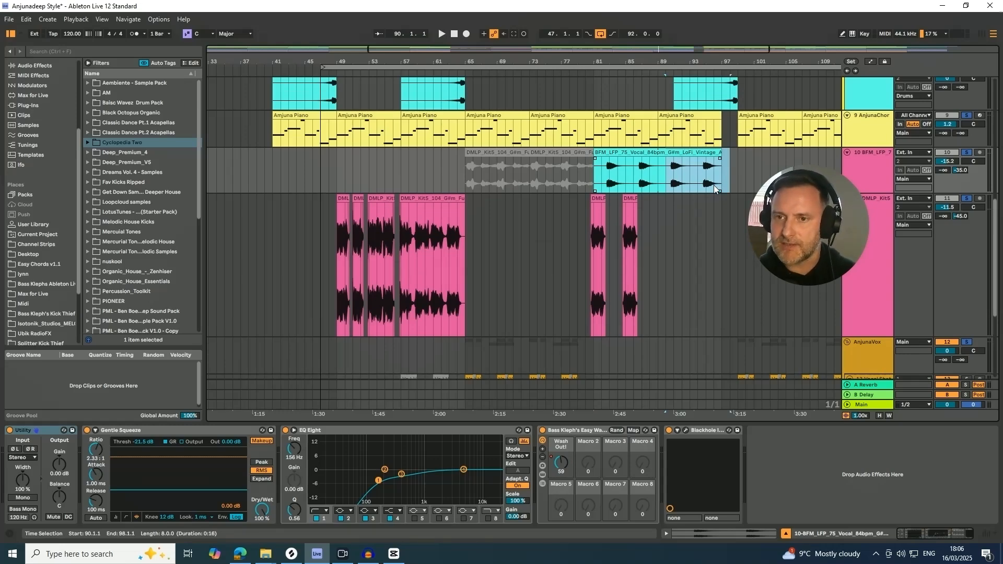
scroll(732, 151, up, 2)
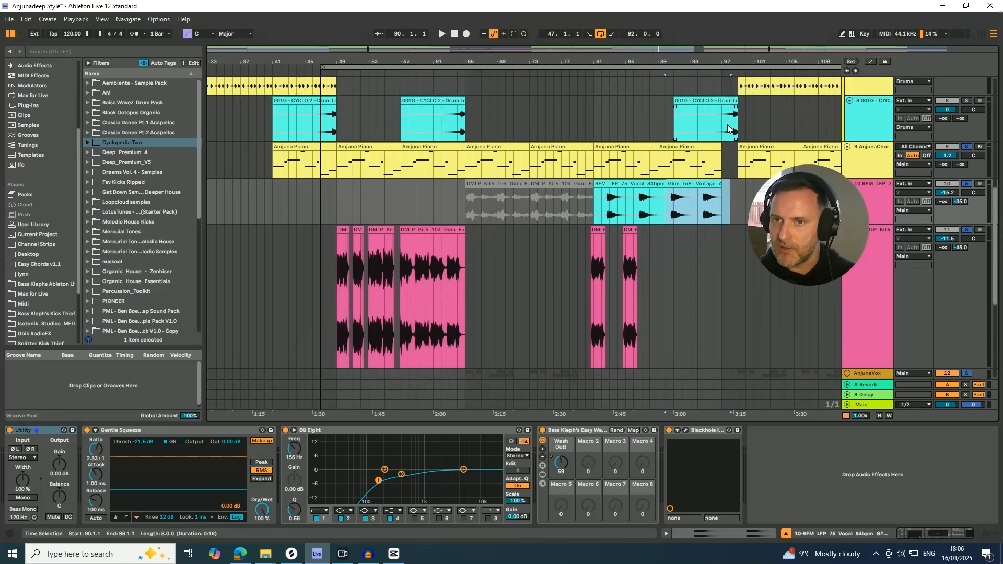
Step: Solo the 001G FILL-IN drum track and audition the end of its last clip from 97.1.1 to 99.1.1
click(733, 127)
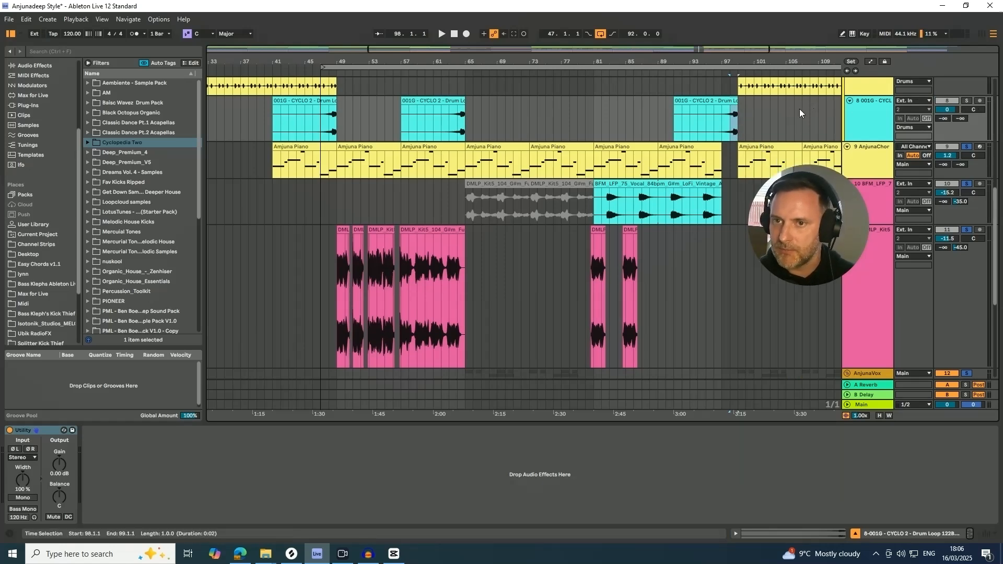
click(967, 101)
drag(723, 124, 736, 118)
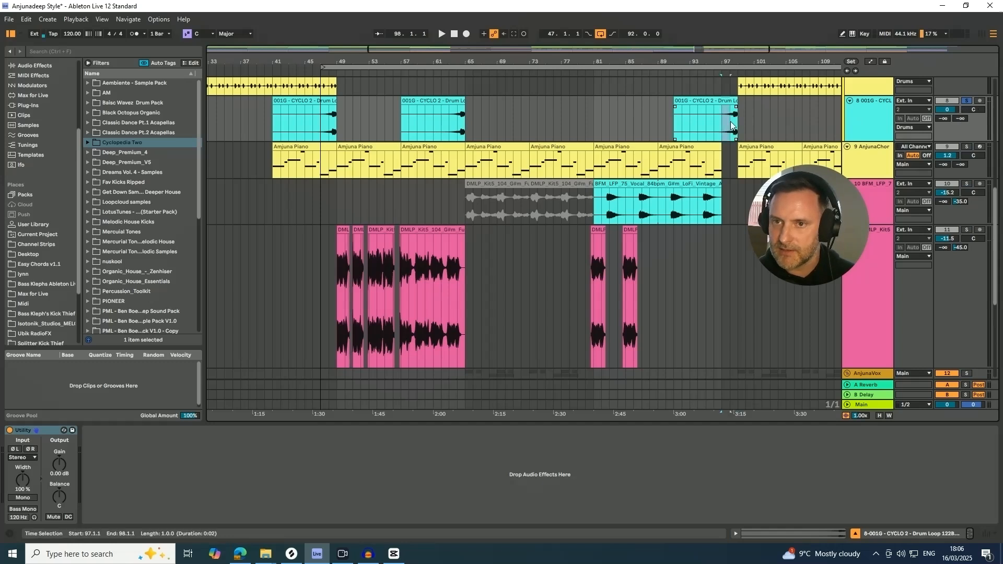
key(space)
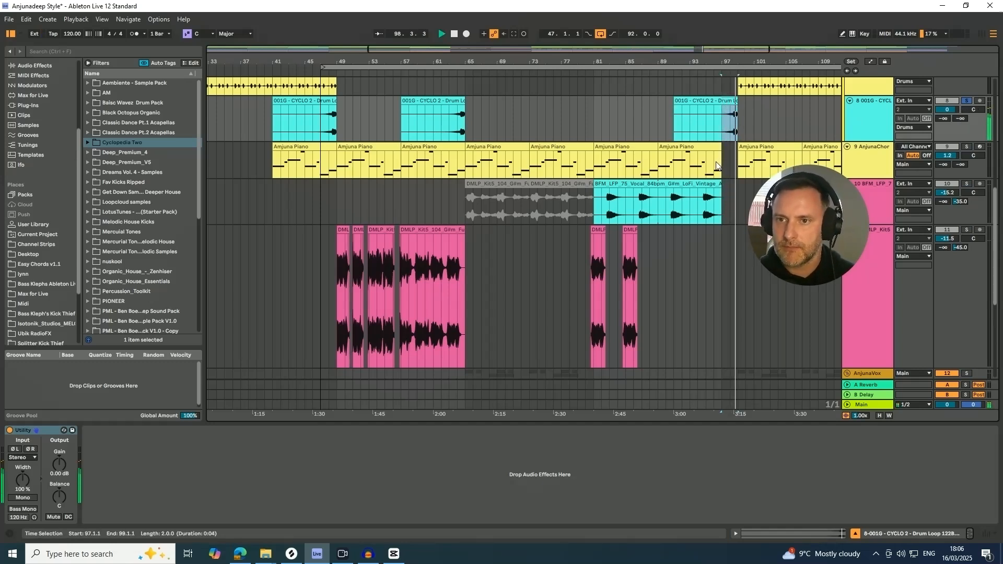
key(space)
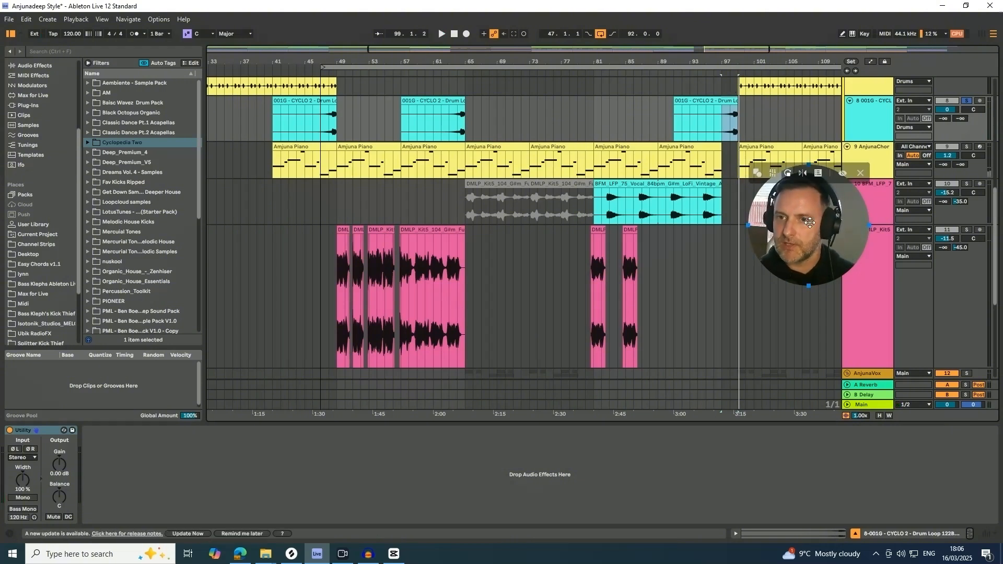
drag(796, 218, 799, 317)
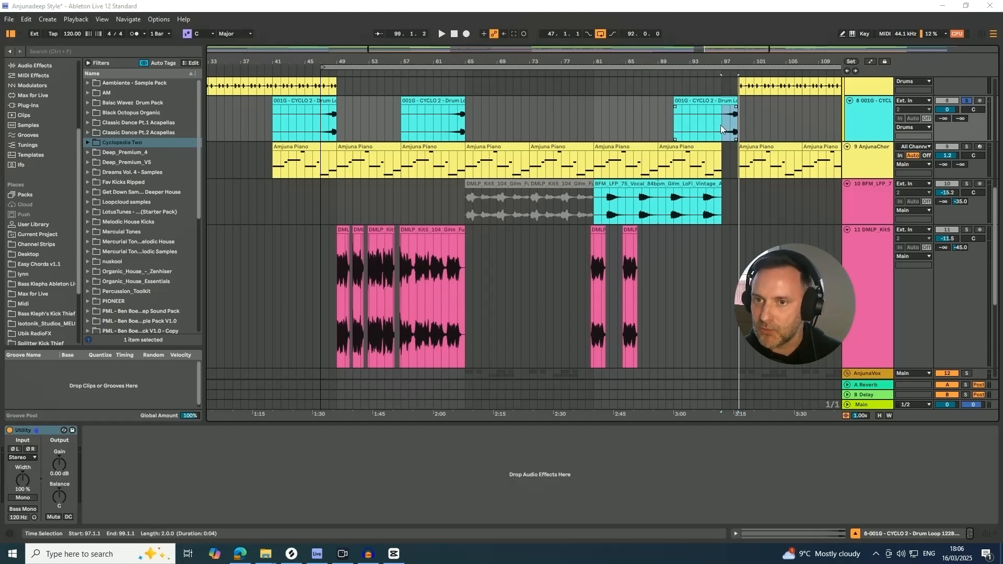
Step: Reselect 97.1.1 to 99.1.1 on the fill-in clip and examine the drum loop tracks around that two-bar break
drag(721, 124, 738, 112)
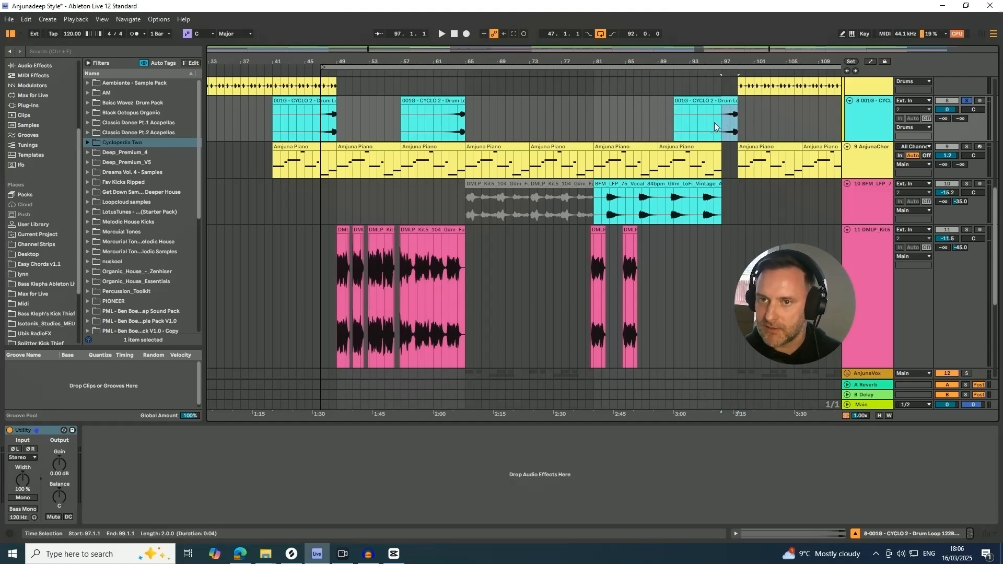
scroll(732, 123, up, 2)
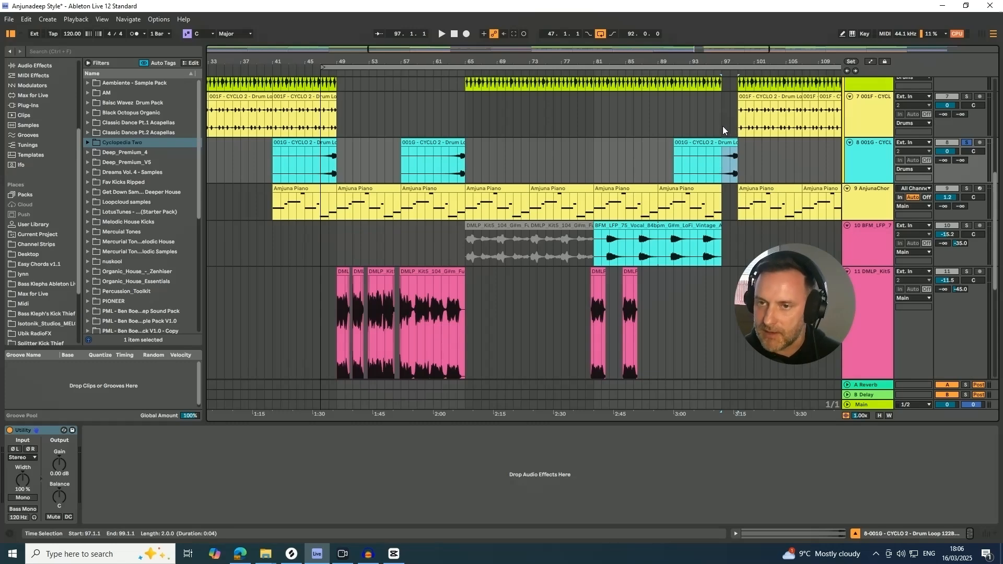
scroll(723, 125, up, 5)
scroll(722, 123, up, 2)
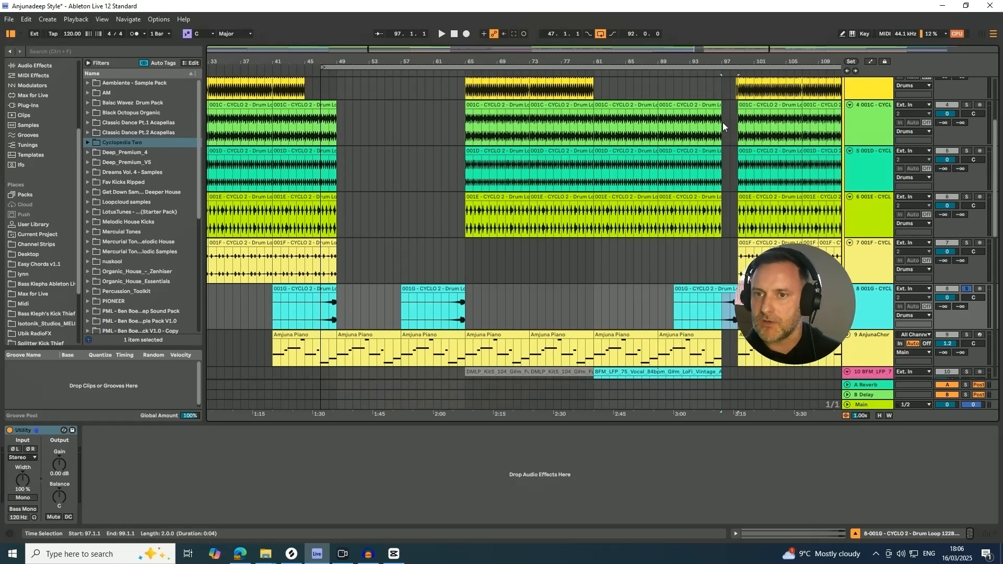
scroll(722, 157, down, 5)
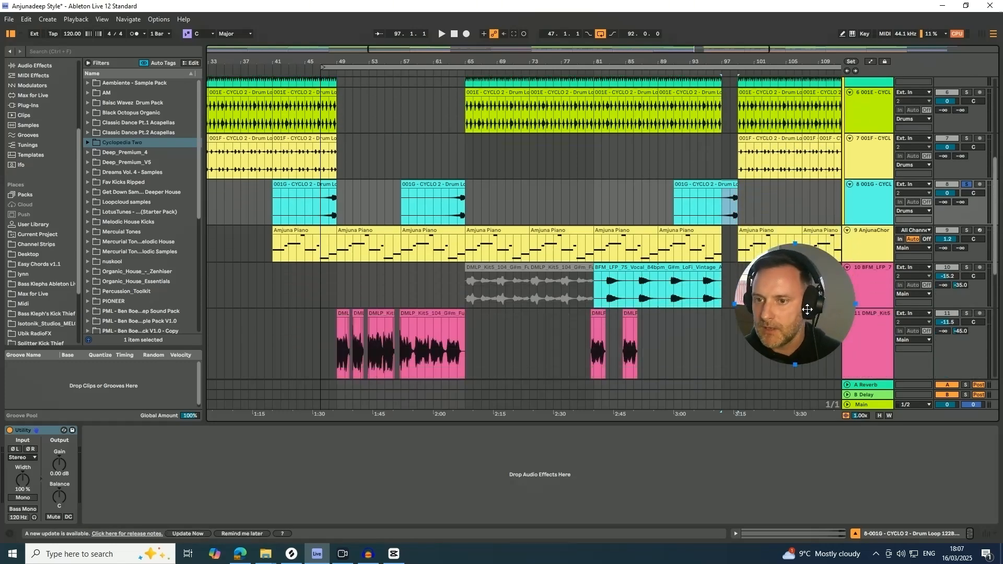
scroll(866, 239, up, 5)
scroll(867, 234, up, 2)
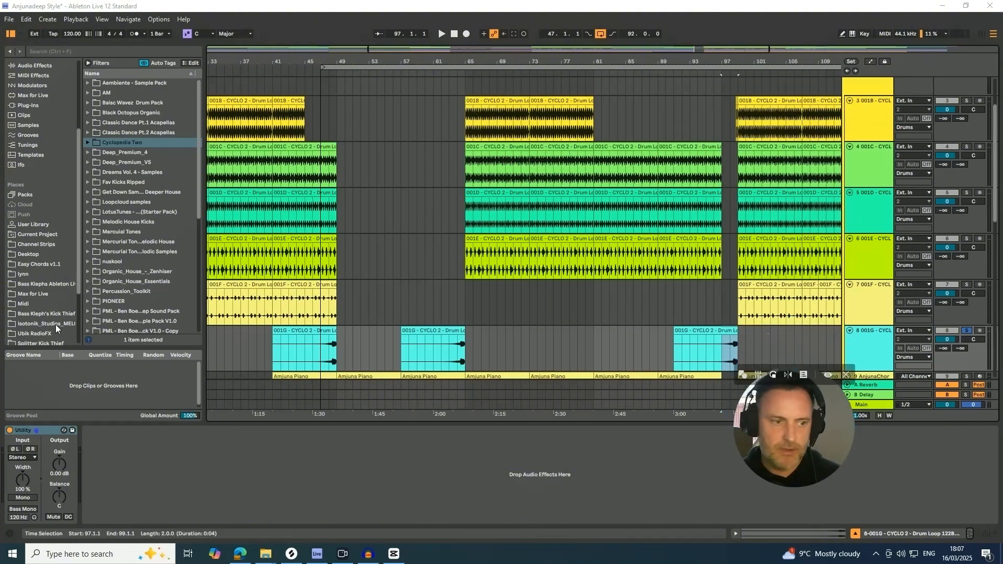
Step: Solo the 001B kick drum track and audition its eight-bar clips looped from bar 65 and bar 99
scroll(883, 111, up, 2)
scroll(903, 122, up, 1)
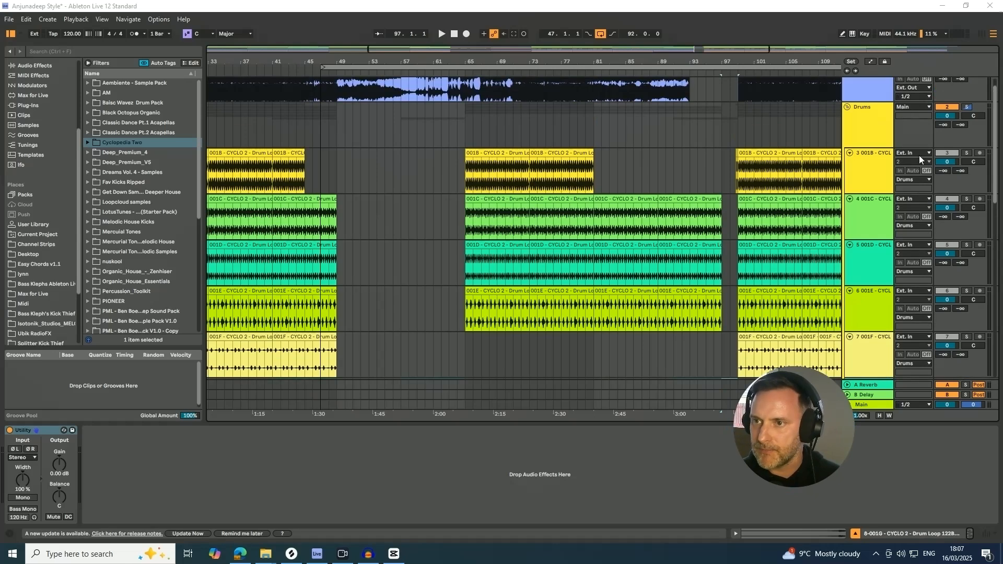
click(494, 152)
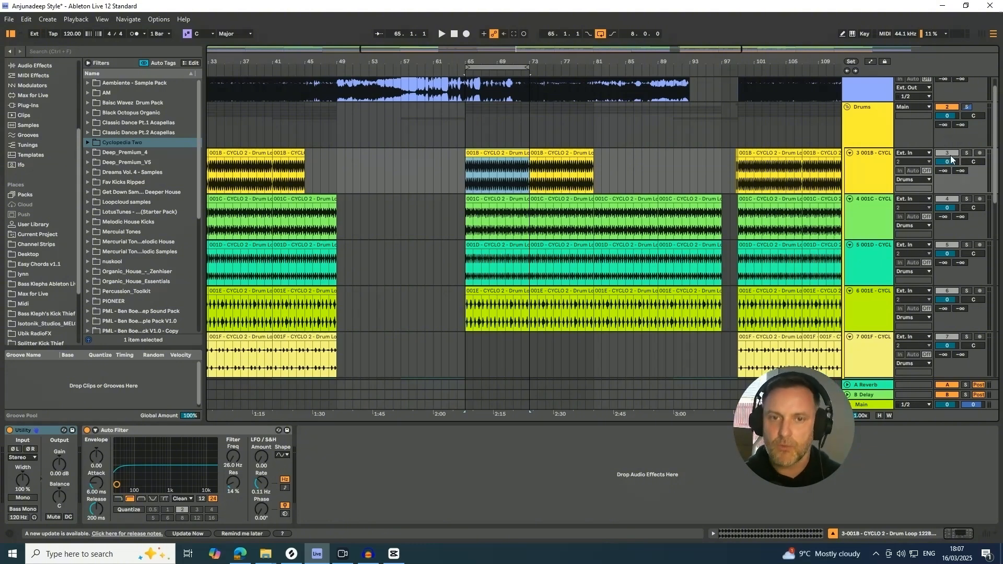
click(967, 153)
key(space)
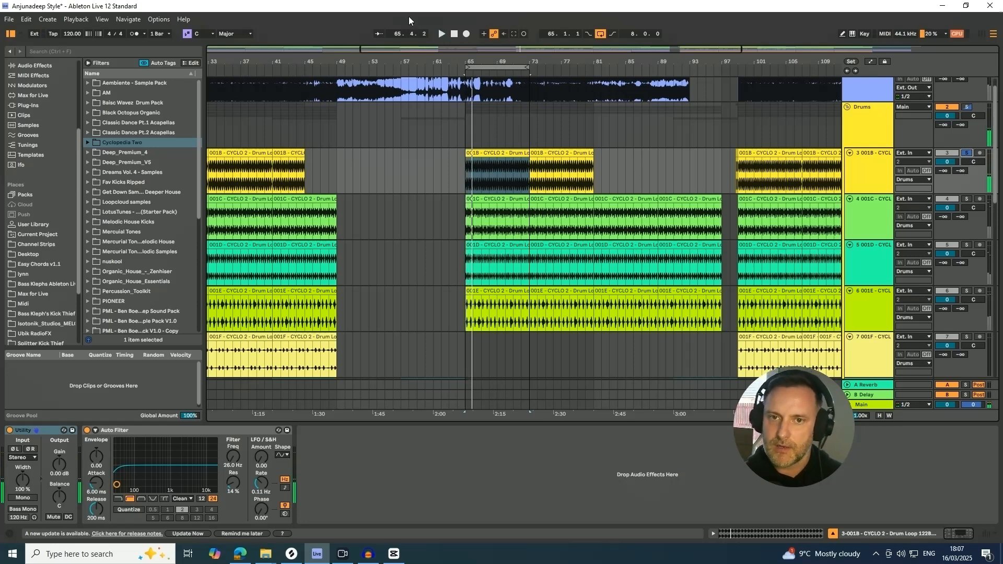
drag(515, 69, 766, 83)
key(space)
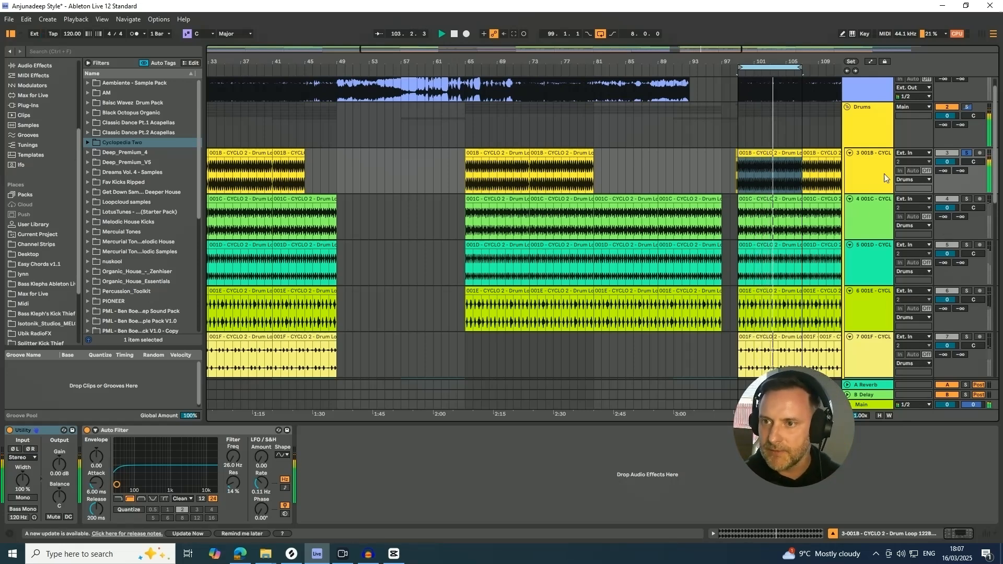
Step: Solo the 001C shakers and backbeat track, followed by the 001D offbeat hat track, auditioning each from bar 99
click(968, 199)
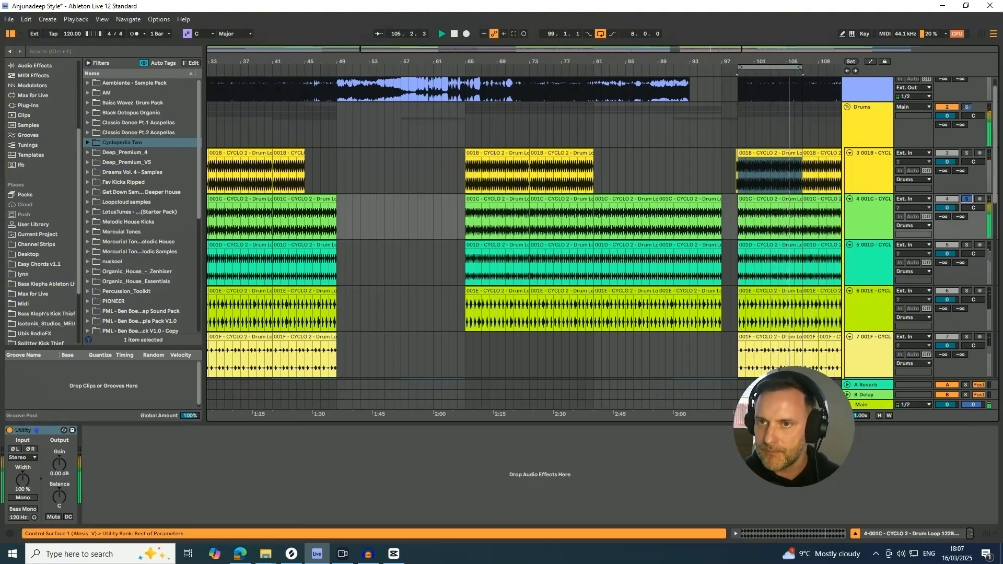
drag(774, 62, 559, 84)
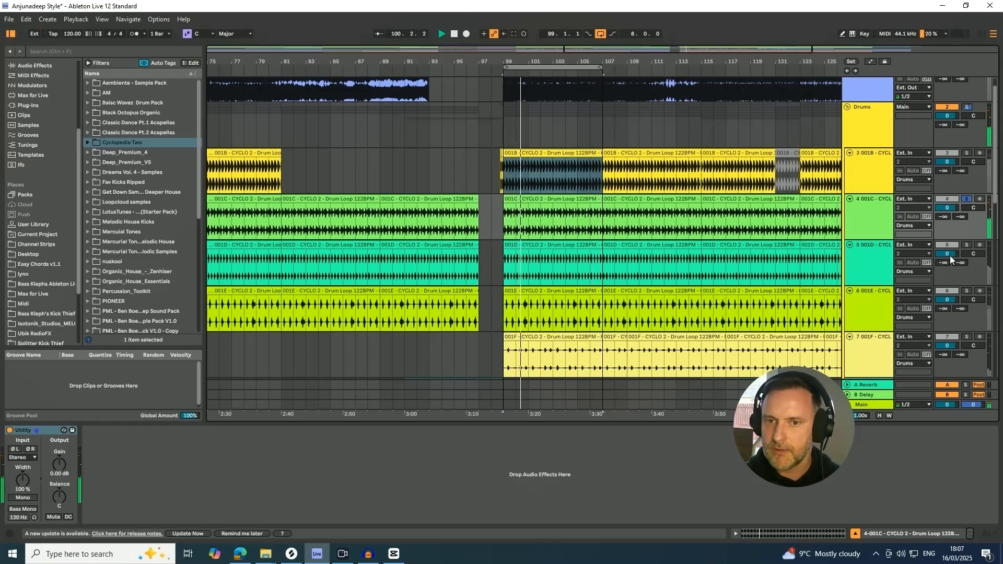
click(967, 245)
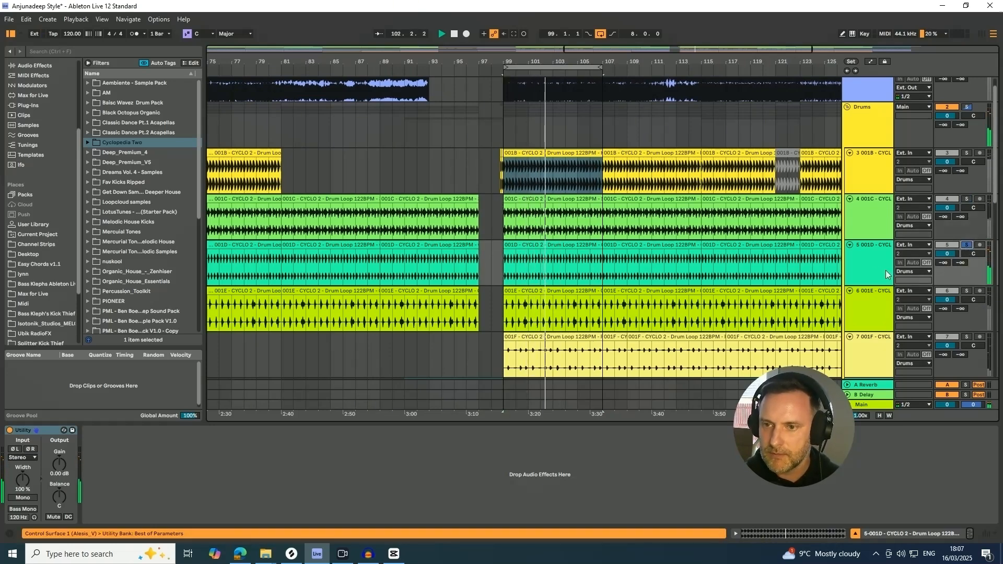
scroll(883, 259, down, 1)
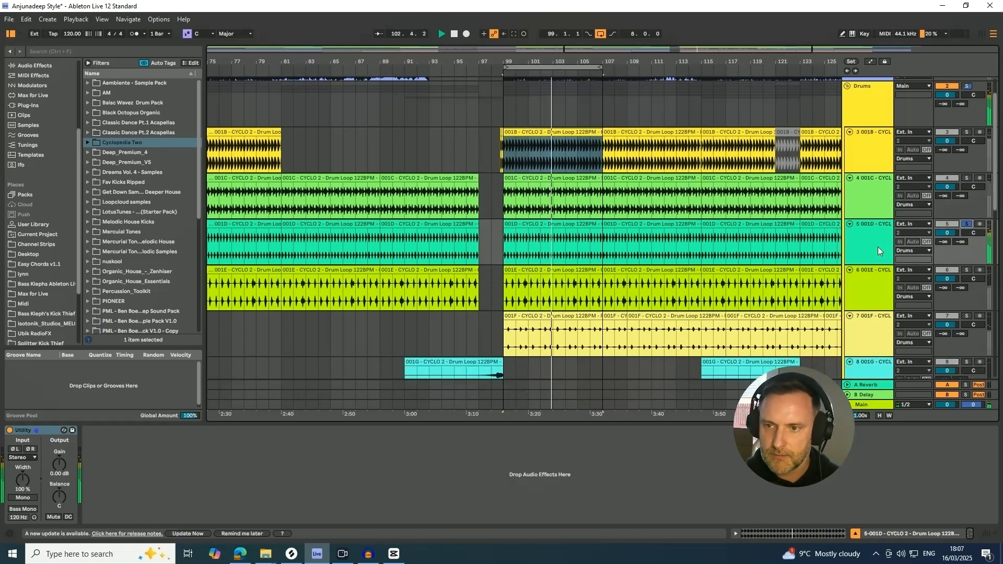
Step: Audition the 001E claps track in solo and add the 001C shakers and backbeat track to the solo
click(967, 270)
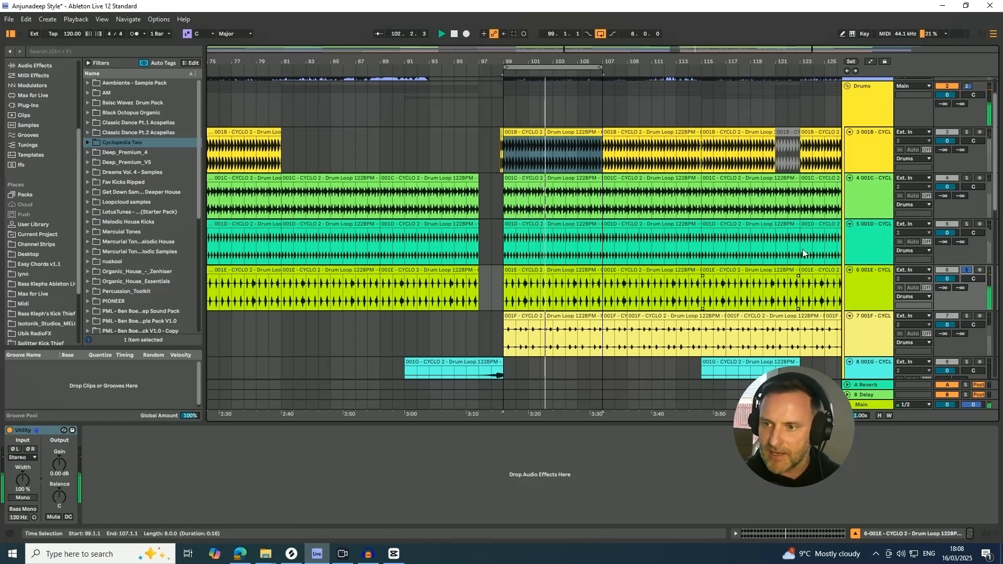
click(967, 178)
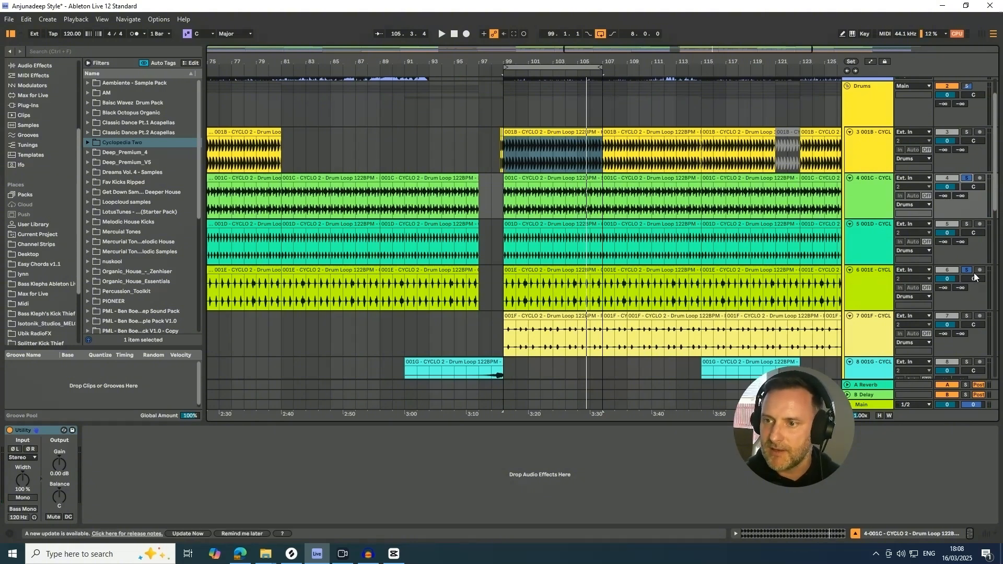
Step: Audition the 001F percussions alone and with the kick drum, and select the percussion hit from 99.4.3 to 100.1.3
click(967, 316)
key(space)
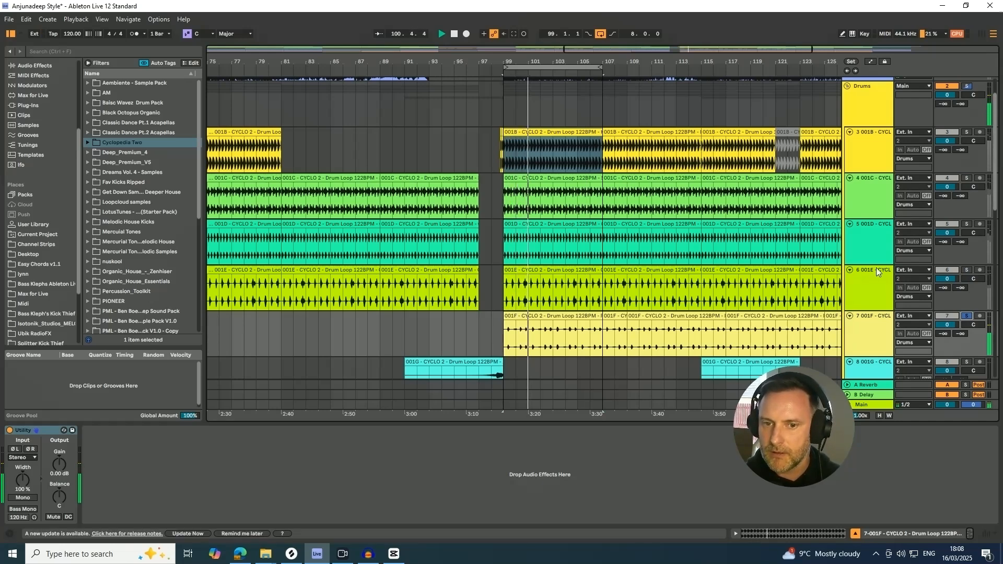
click(966, 132)
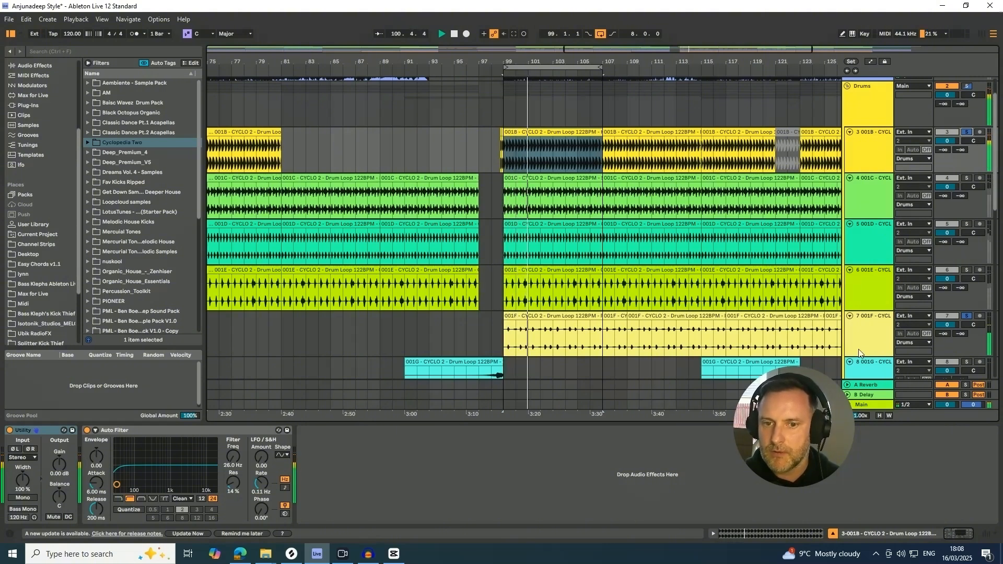
key(space)
drag(514, 62, 494, 209)
drag(494, 338, 524, 334)
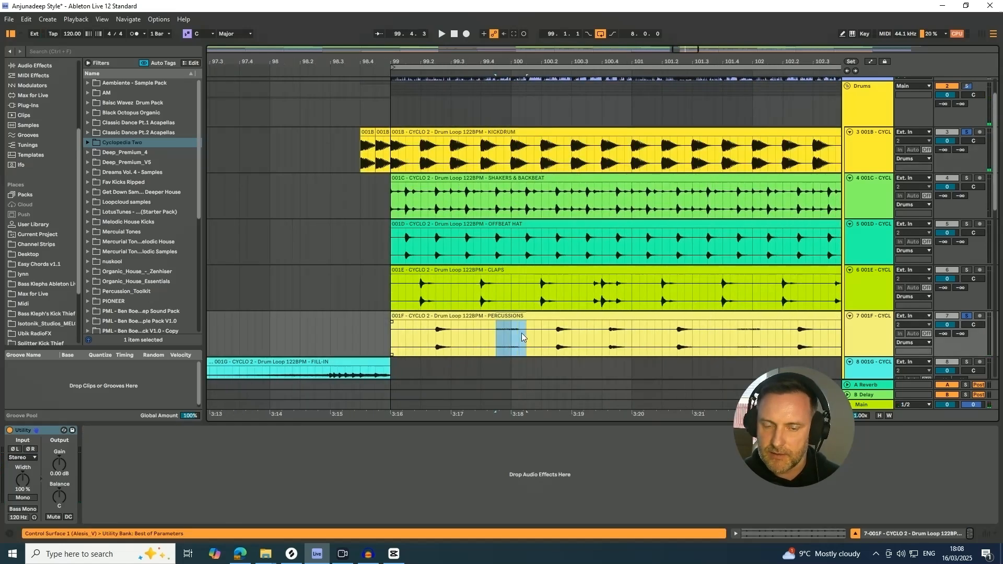
Step: Fold the Drums group, and solo and unfold the Perc Group to show its individual tracks
scroll(939, 303, up, 2)
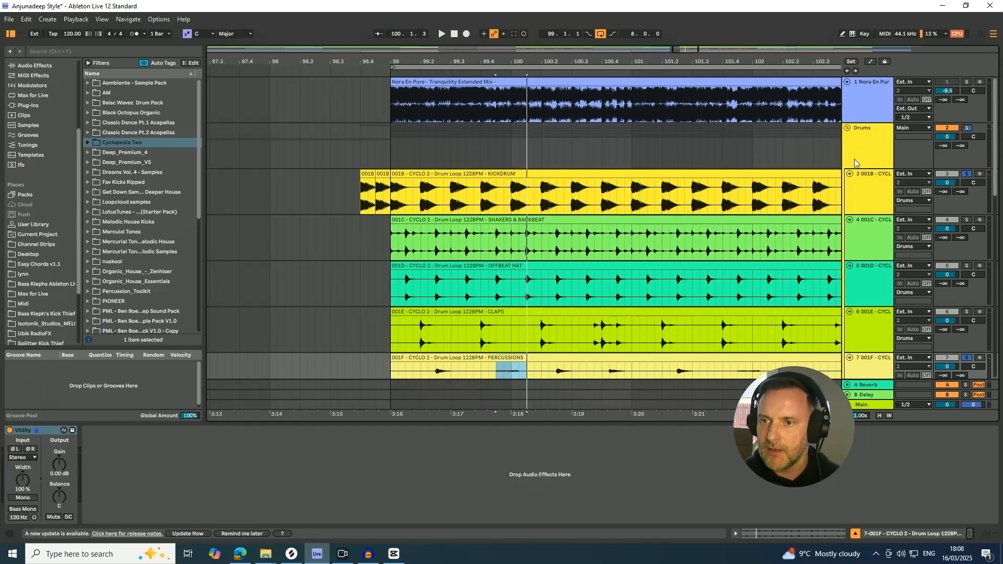
scroll(855, 159, down, 3)
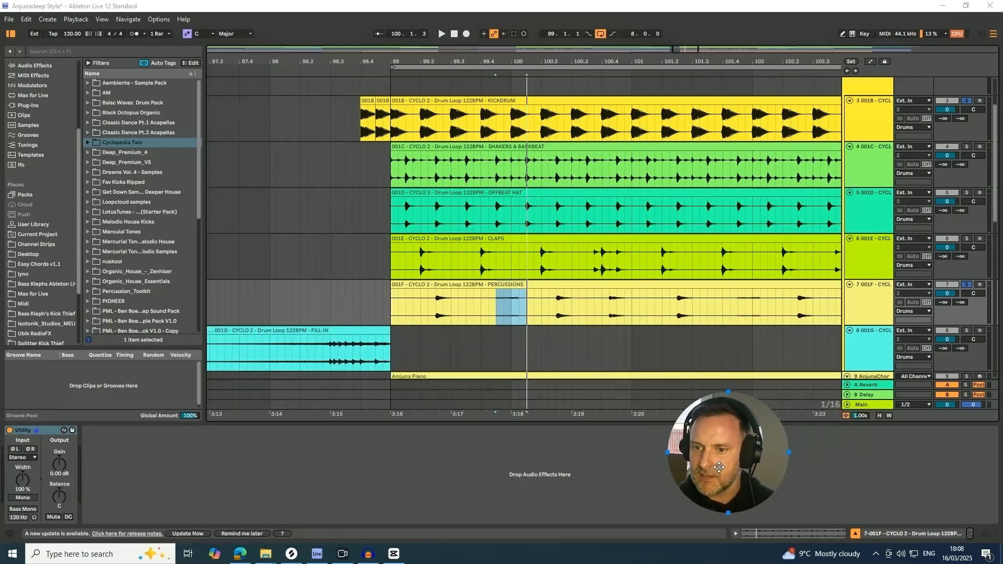
scroll(850, 102, up, 2)
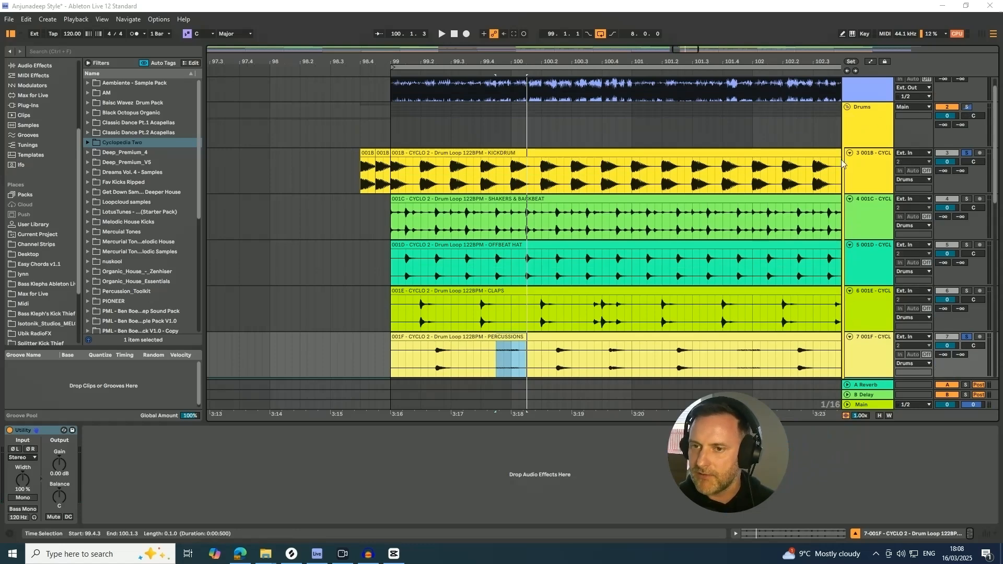
click(847, 107)
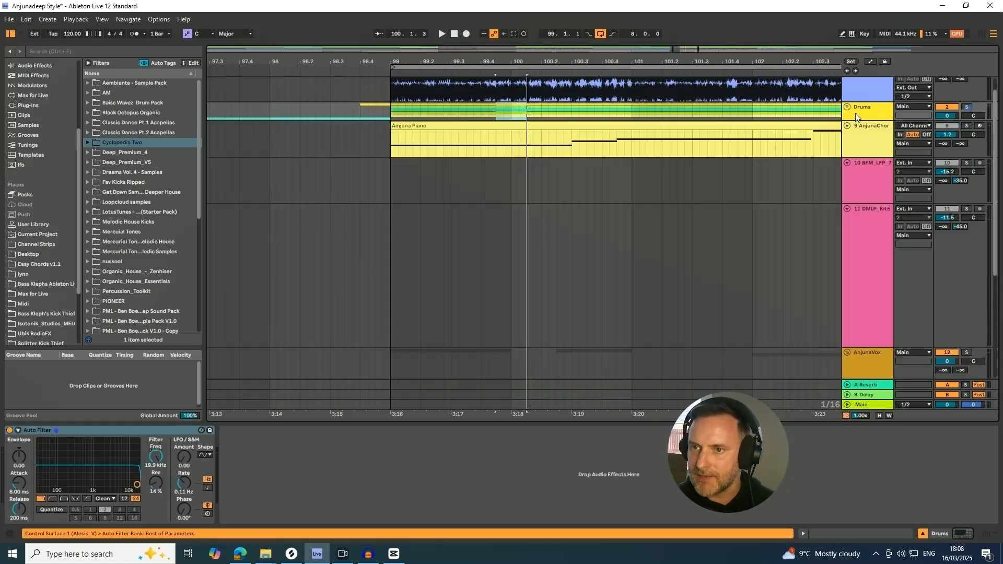
scroll(868, 131, down, 7)
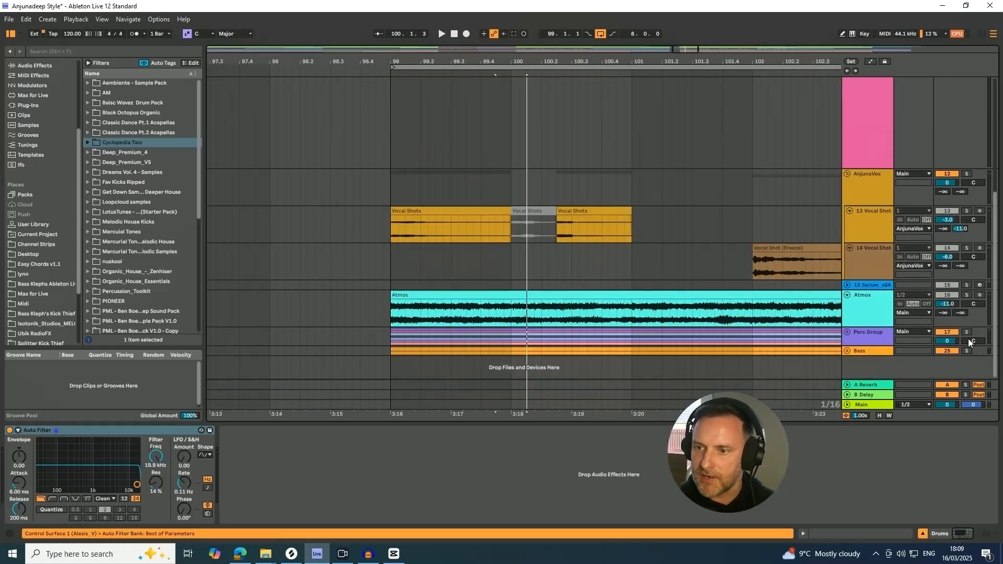
click(967, 333)
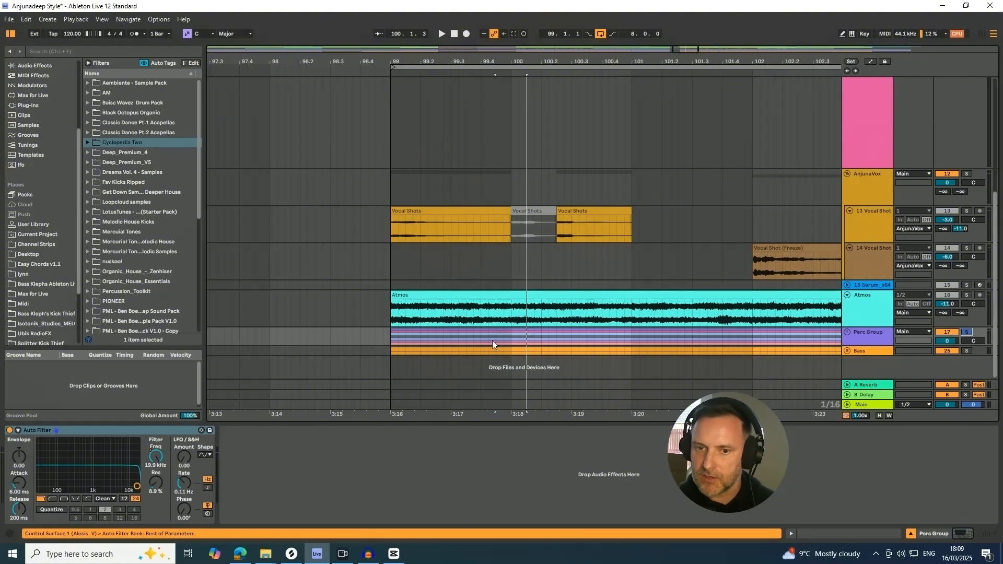
click(848, 333)
scroll(838, 244, down, 10)
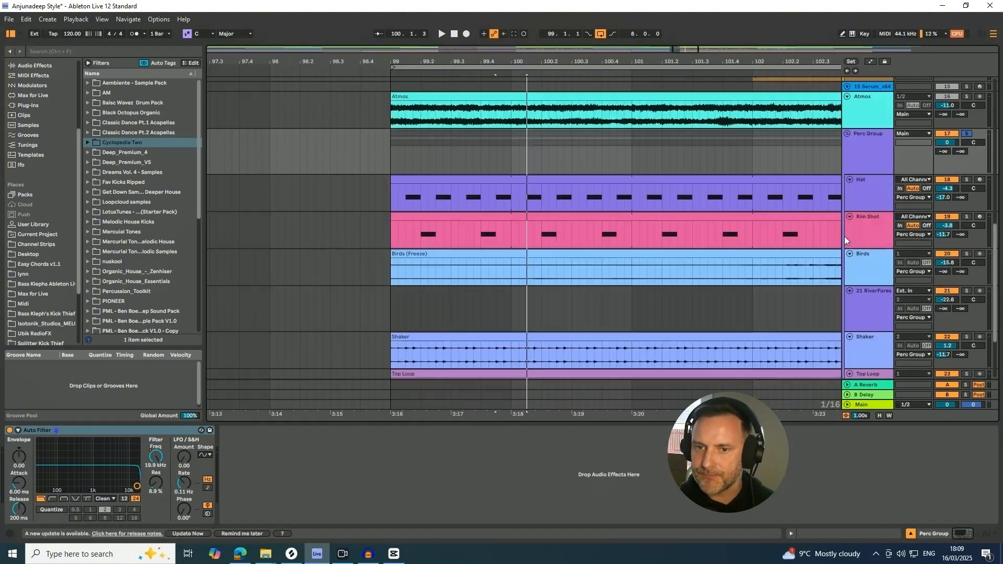
scroll(836, 235, up, 4)
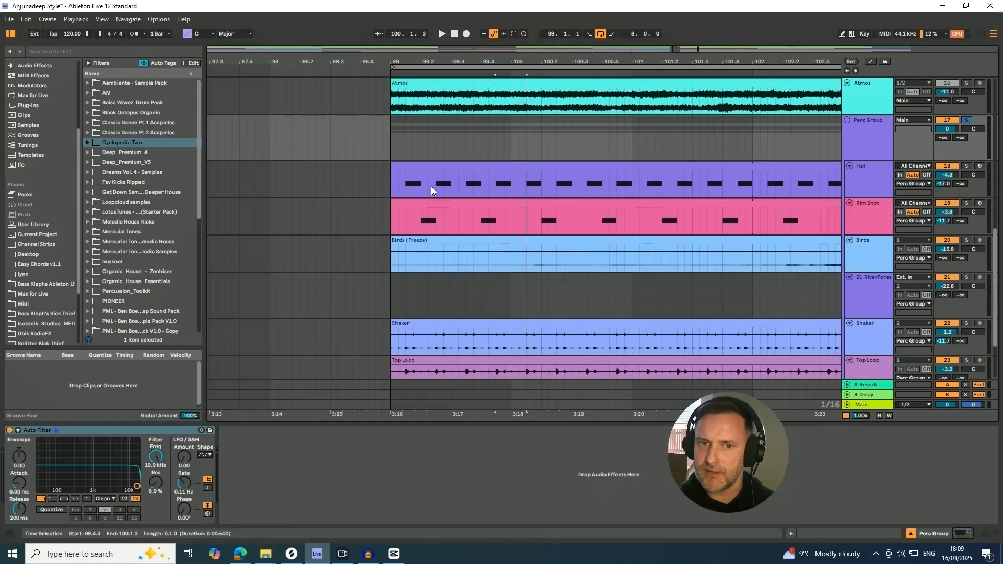
Step: Select the Hat clip at bar 99, audition the whole Perc Group, and solo the Hat track for playback
click(438, 166)
key(space)
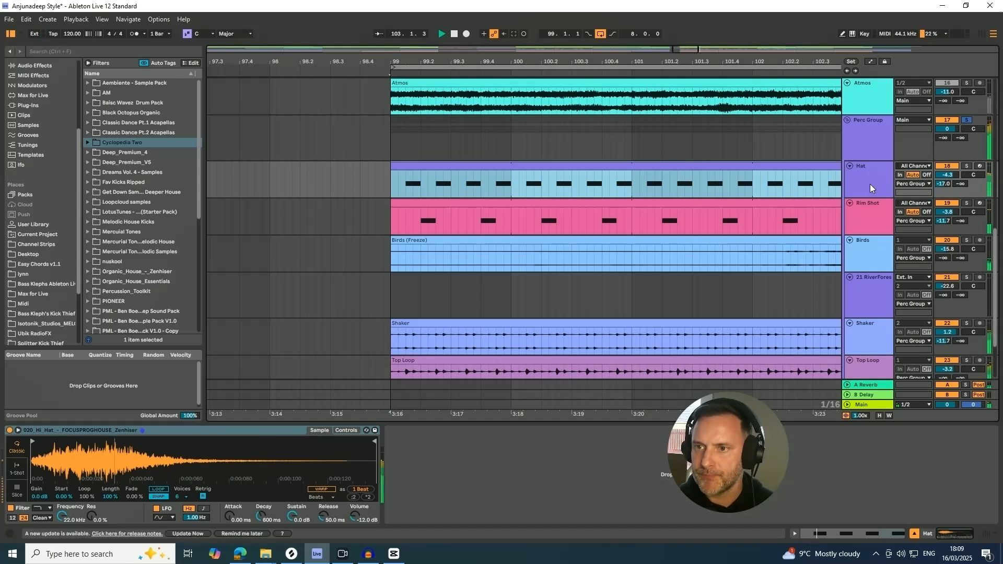
key(space)
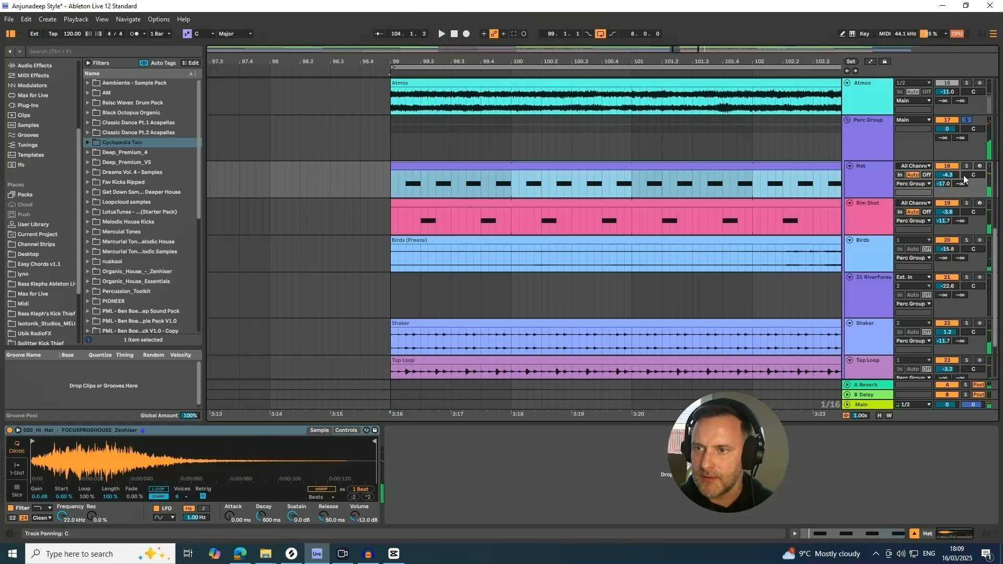
click(966, 166)
key(space)
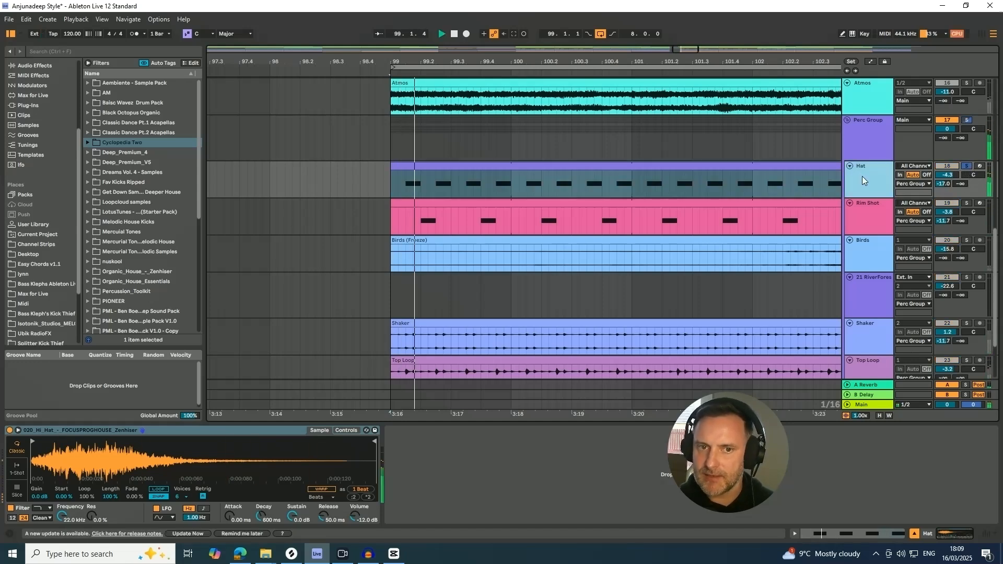
Step: Solo and select the Rim Shot track, and audition its pattern from bar 99
click(968, 202)
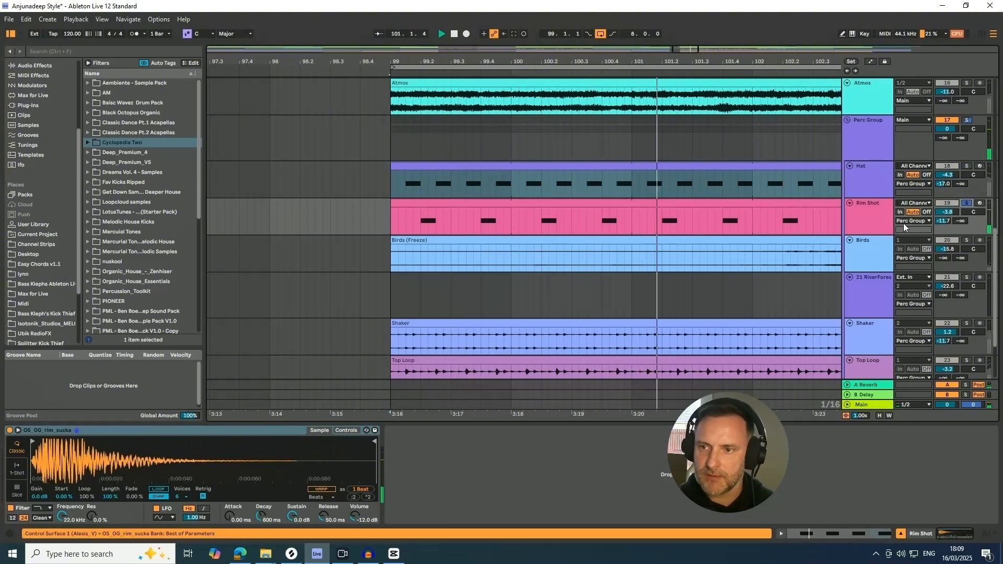
click(877, 226)
scroll(878, 222, down, 1)
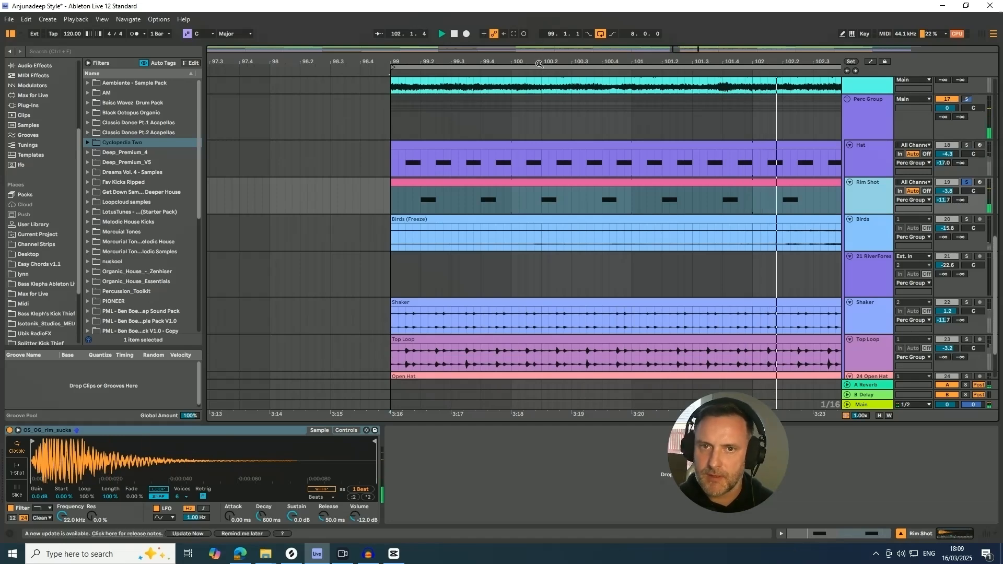
drag(537, 62, 528, 61)
key(space)
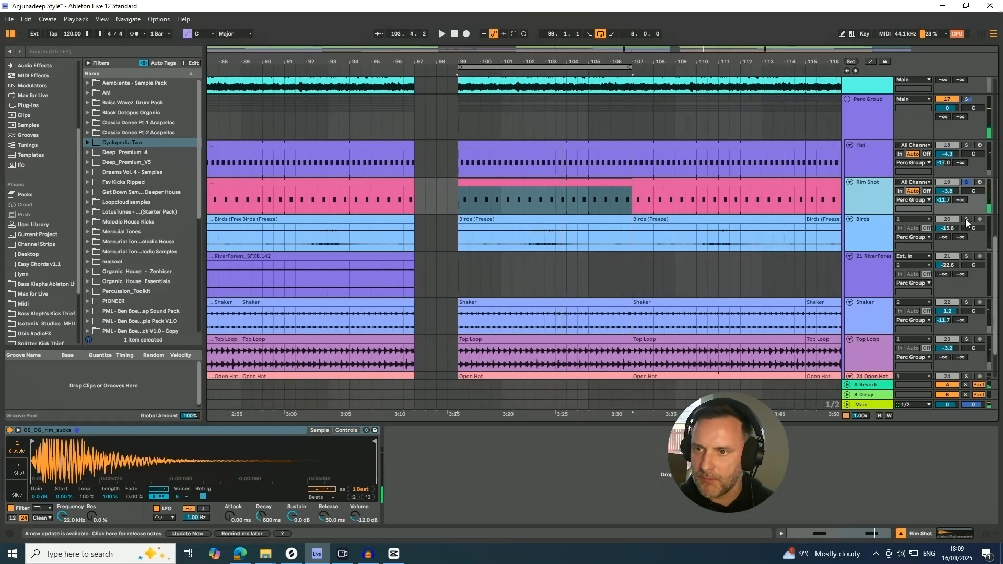
Step: Solo and select the Birds track, and audition its frozen clip from bar 99
click(966, 220)
click(869, 233)
key(space)
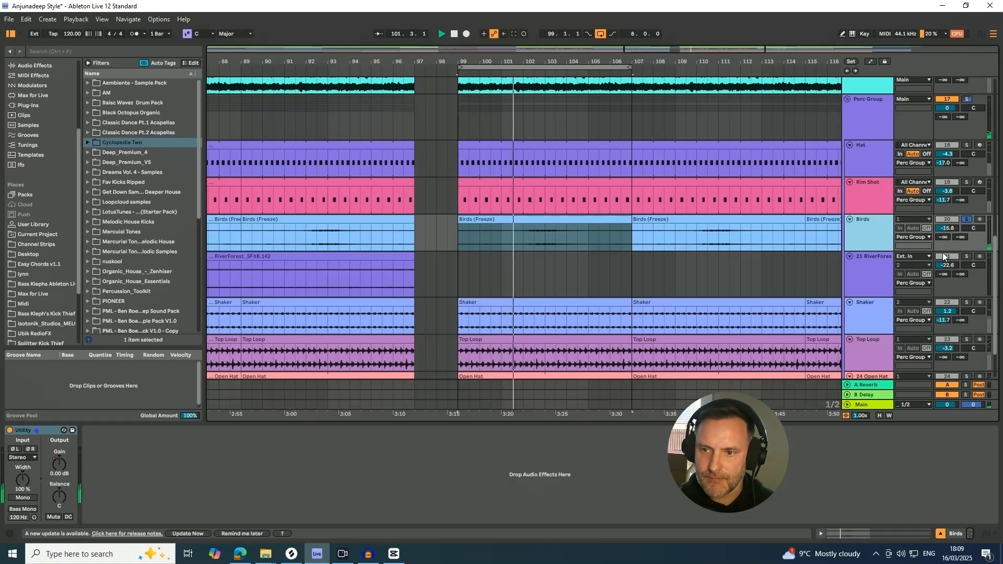
Step: Solo the Shaker track and audition its loop from bar 99
scroll(970, 276, down, 1)
click(967, 271)
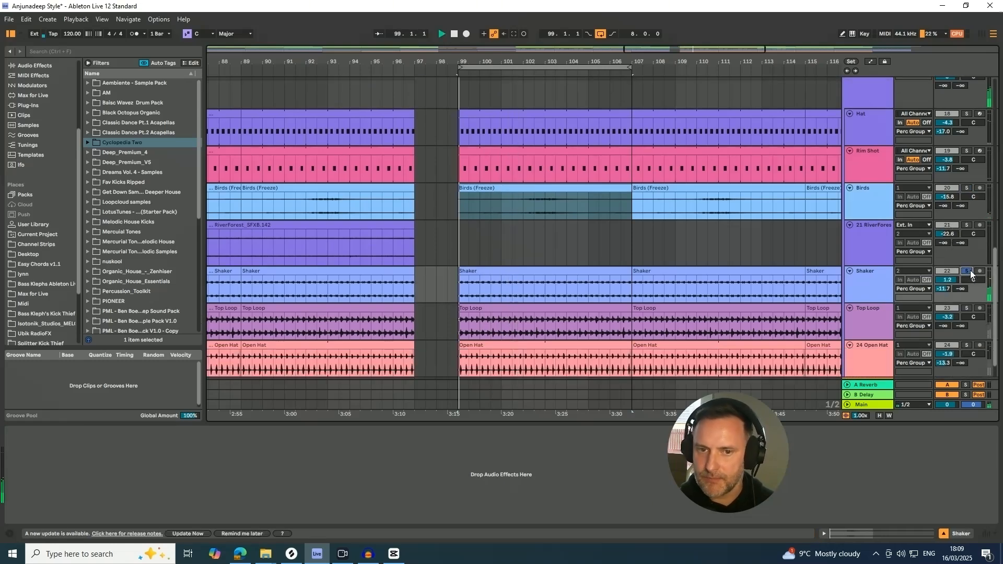
key(space)
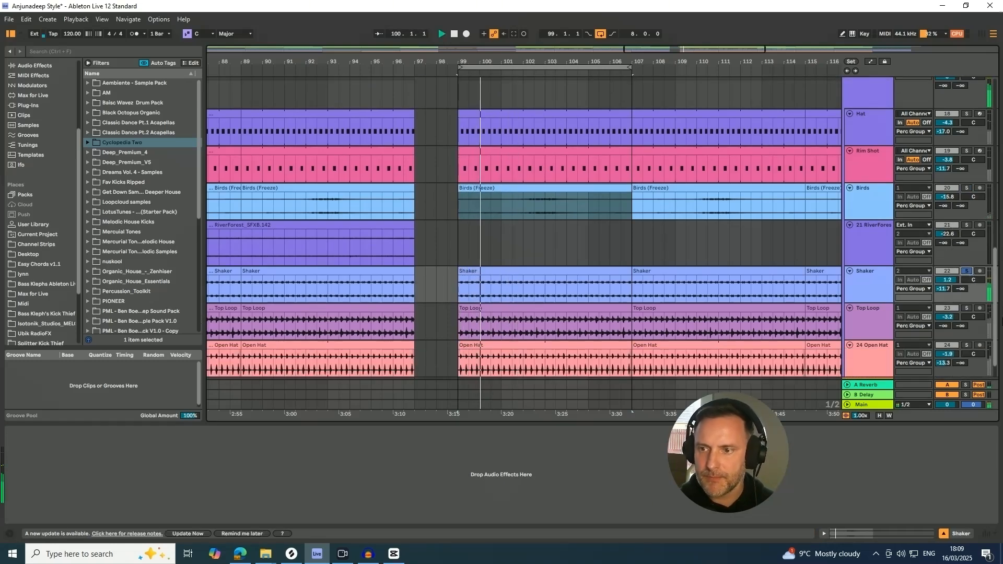
key(space)
Step: Audition the Top Loop track and the Open Hat track in turn, each in solo from bar 99
click(968, 309)
key(space)
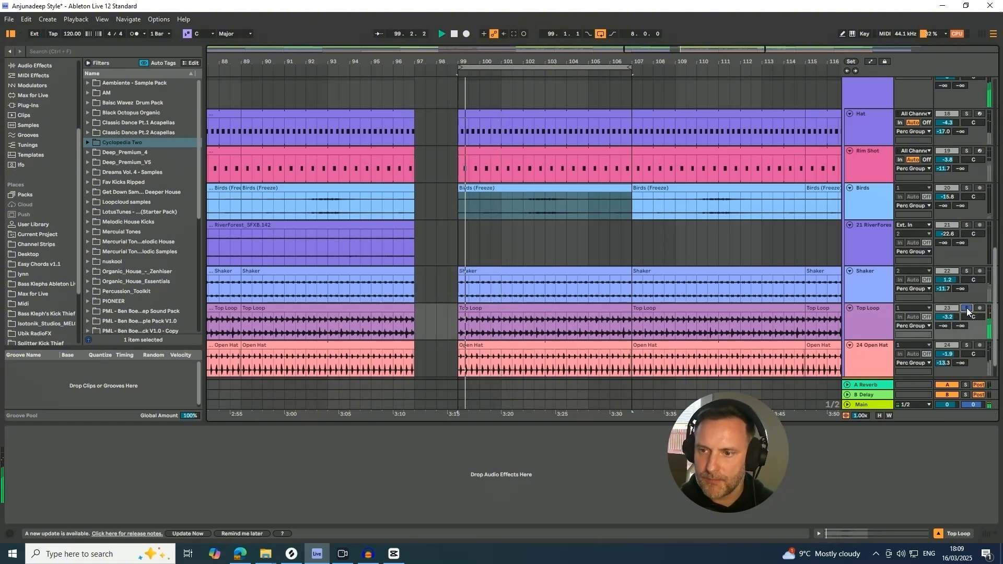
key(space)
click(967, 345)
key(space)
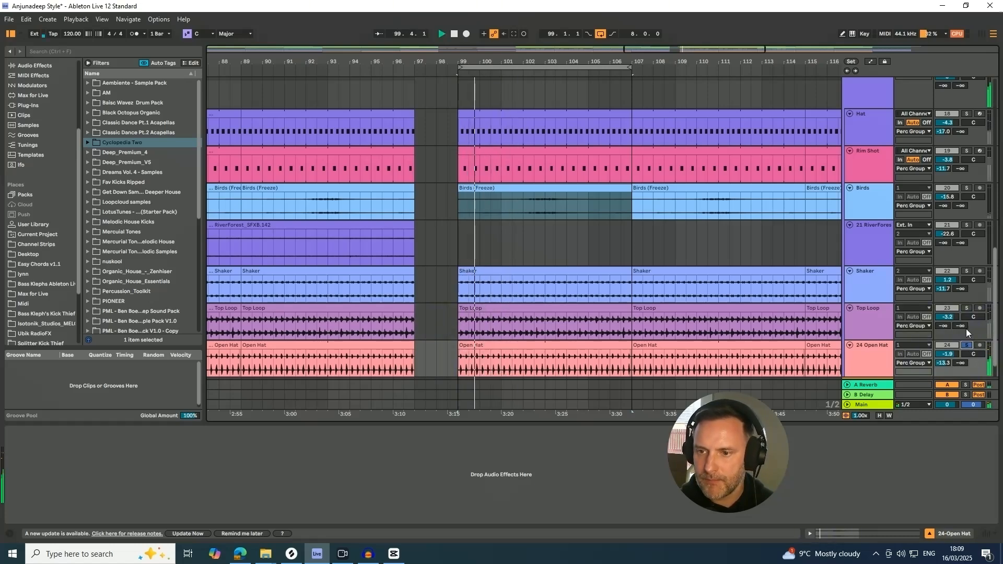
Step: Stop playback, fold the Perc Group and solo it as a whole
scroll(968, 337, up, 2)
scroll(966, 325, up, 3)
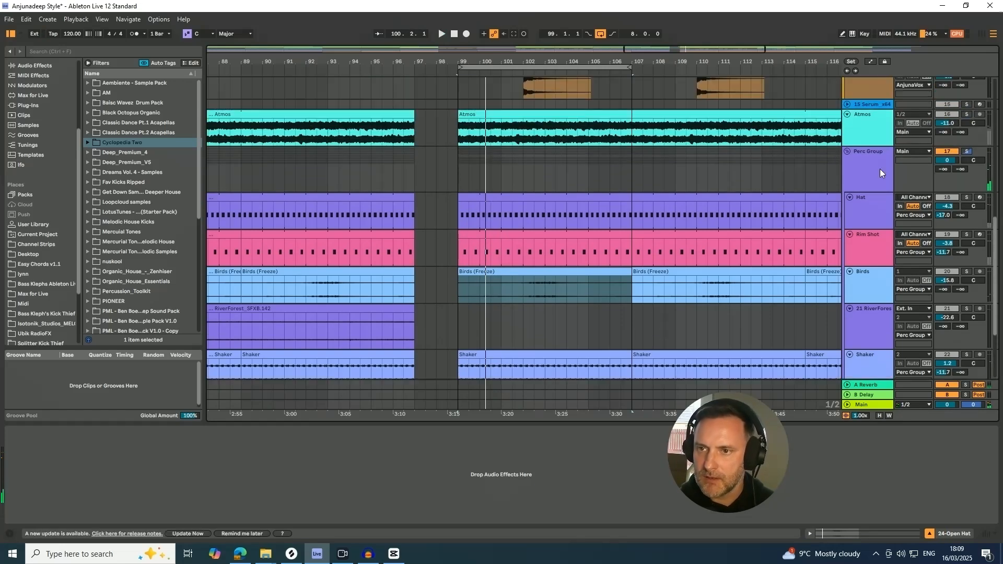
click(847, 152)
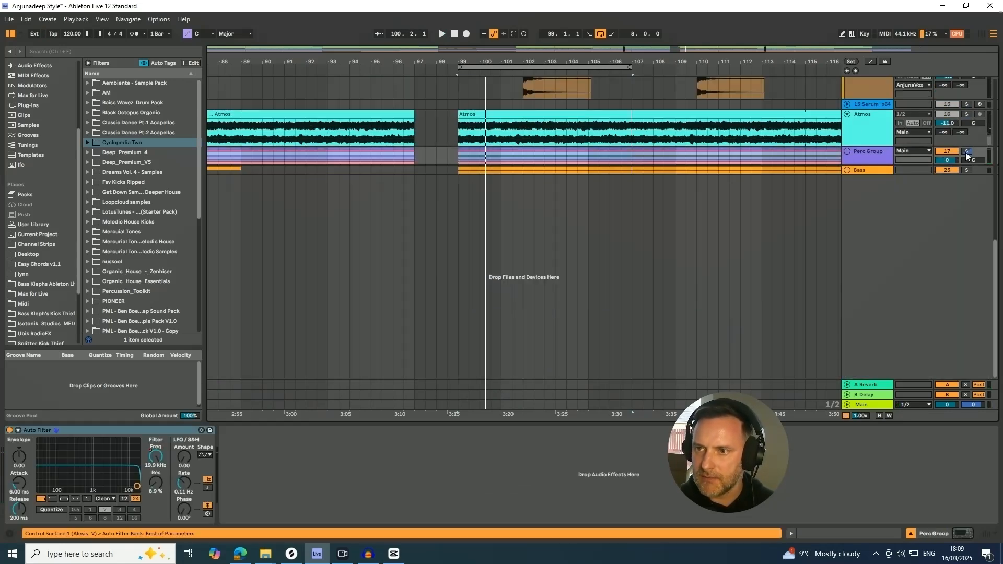
scroll(965, 155, up, 12)
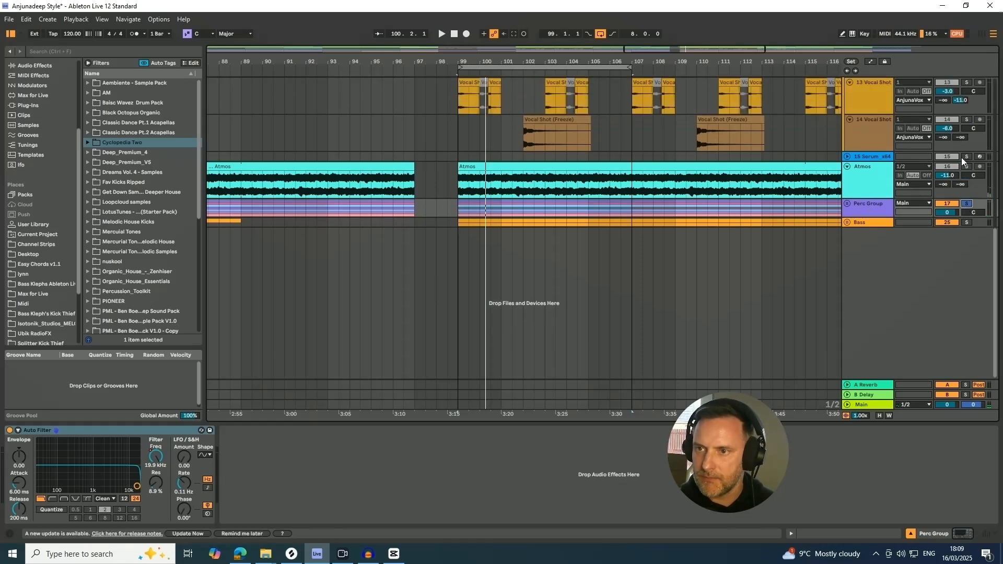
Step: Solo the Drums group together with the Perc Group and audition both from bar 99
scroll(964, 163, up, 3)
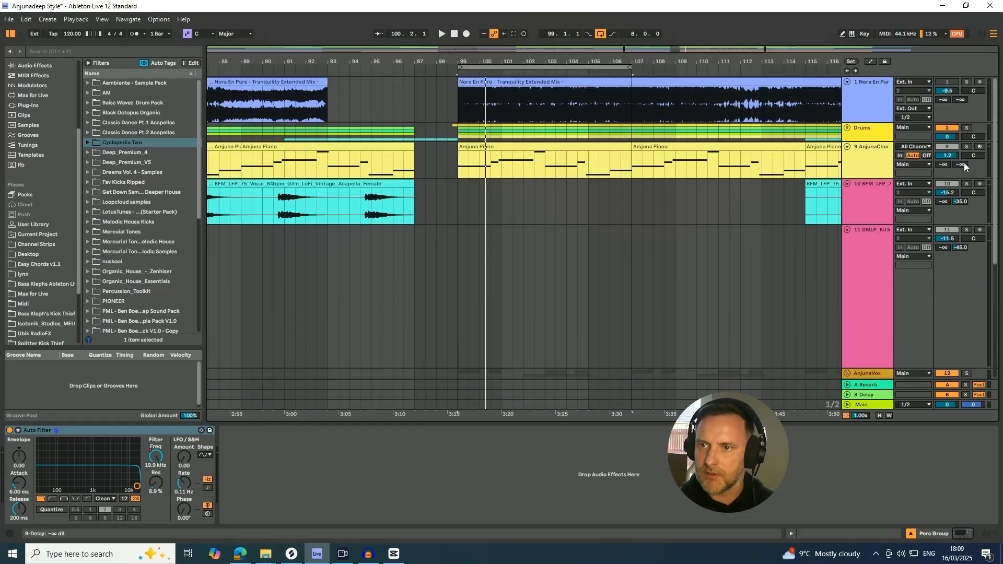
click(967, 128)
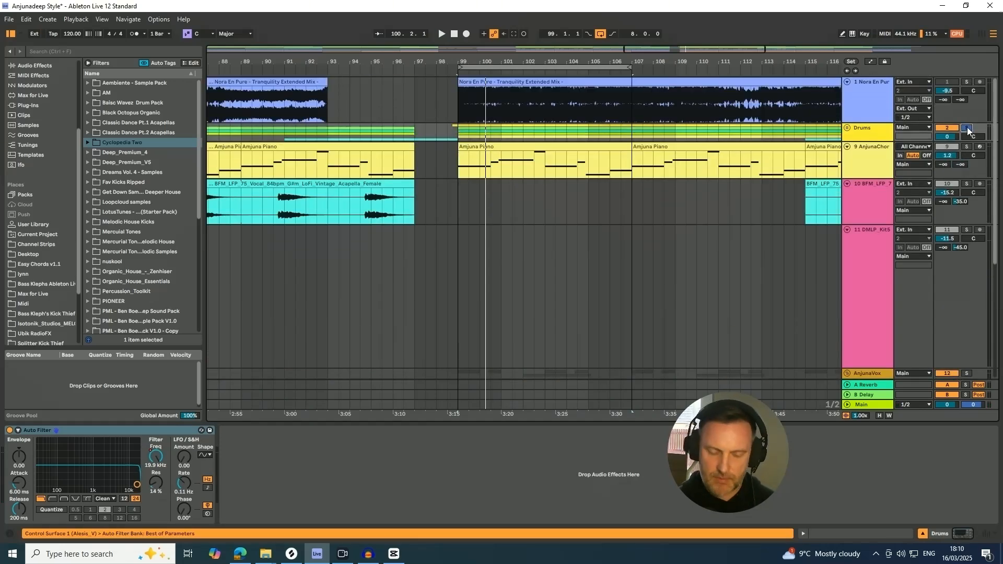
key(space)
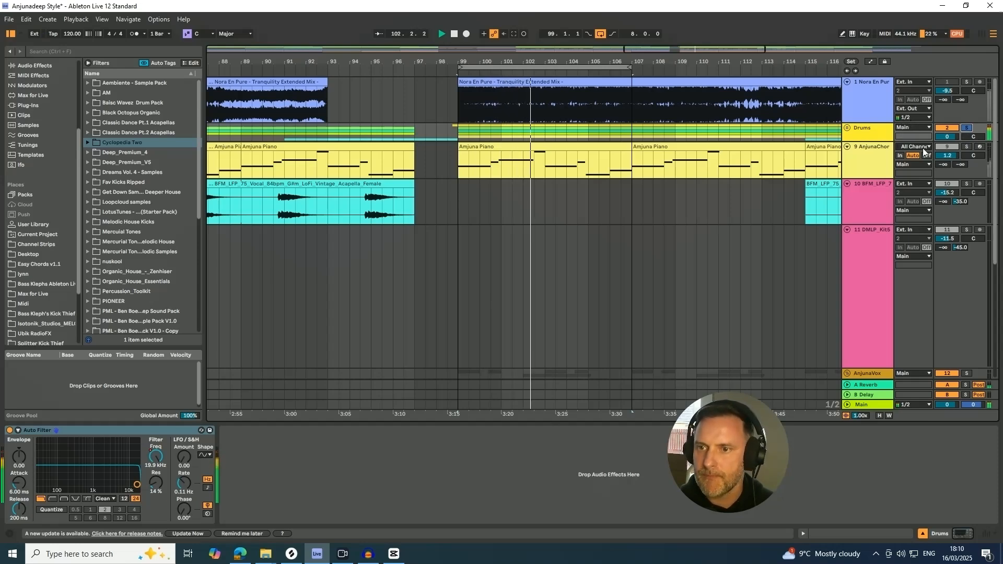
drag(505, 63, 505, 18)
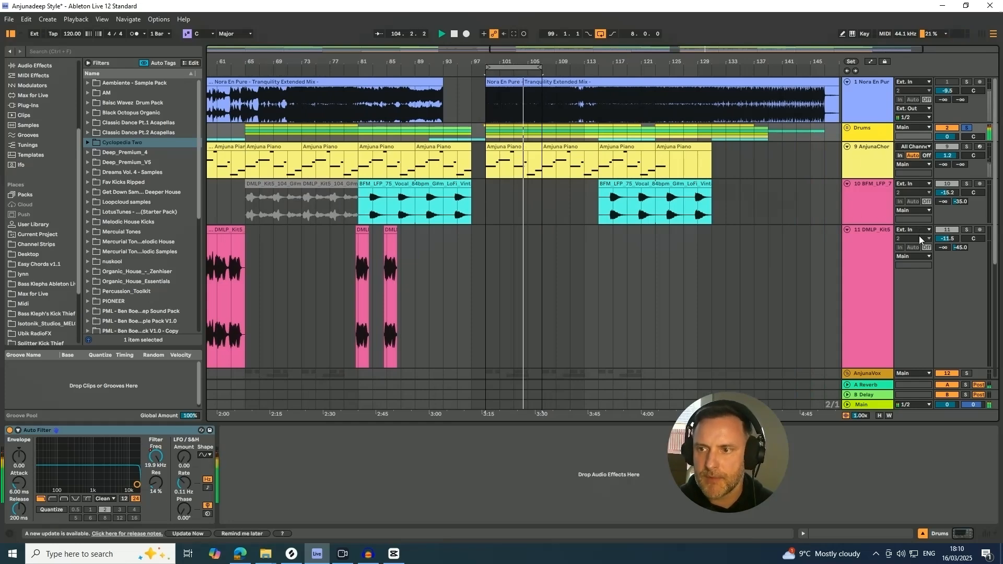
scroll(920, 236, down, 6)
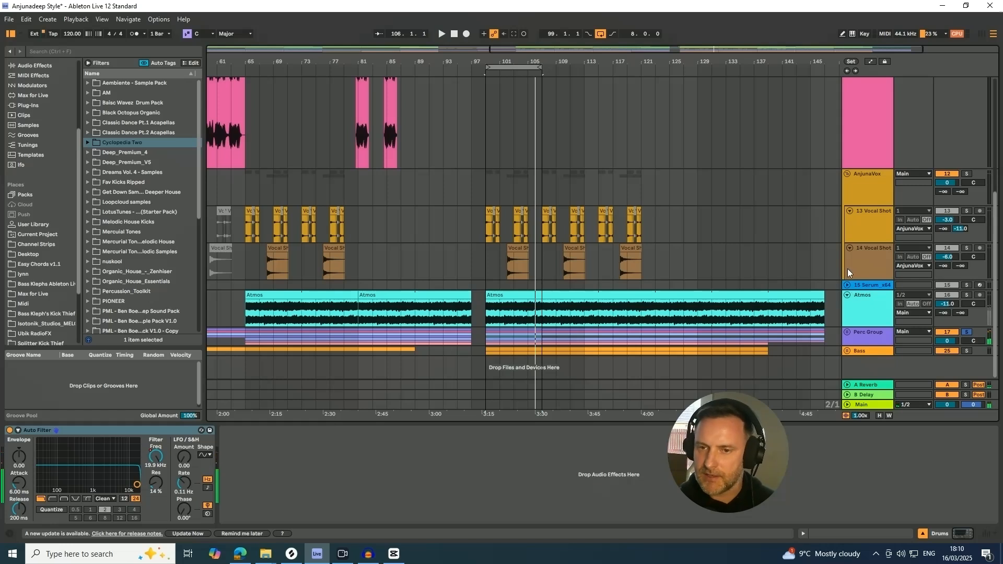
Step: Unfold the Bass group, select and solo Bass track 26, and audition it from bar 99
drag(997, 277, 1001, 354)
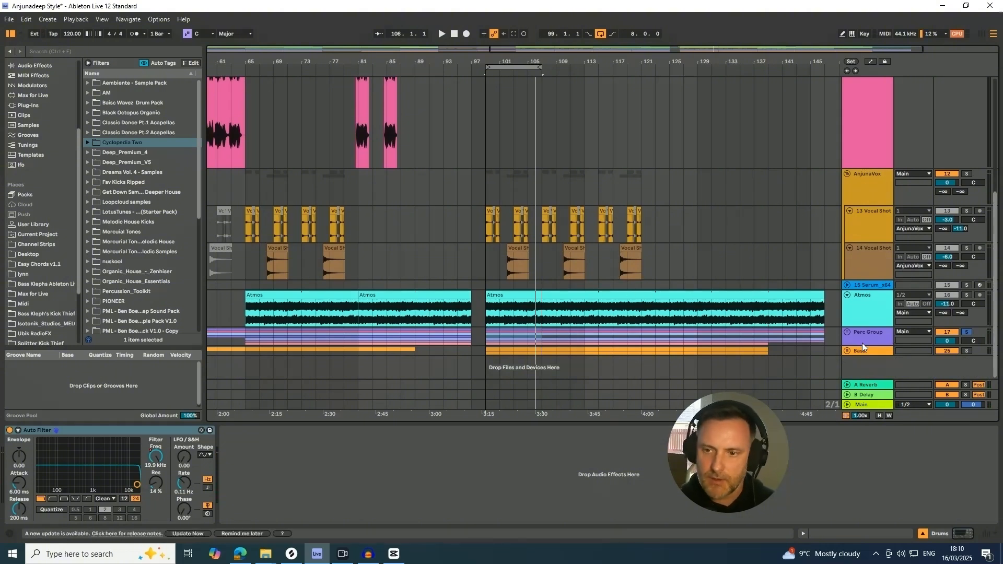
click(848, 351)
scroll(863, 340, down, 3)
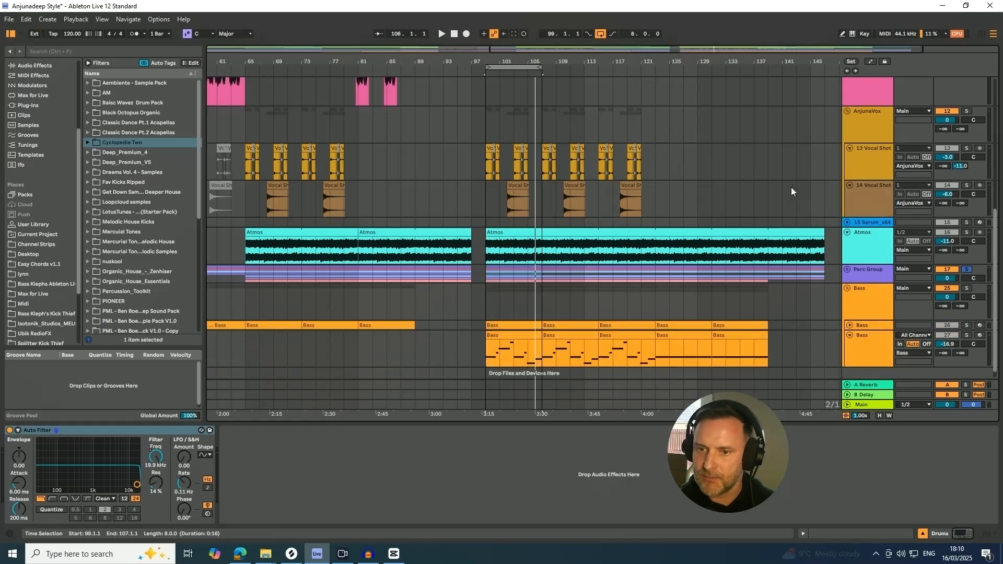
click(877, 313)
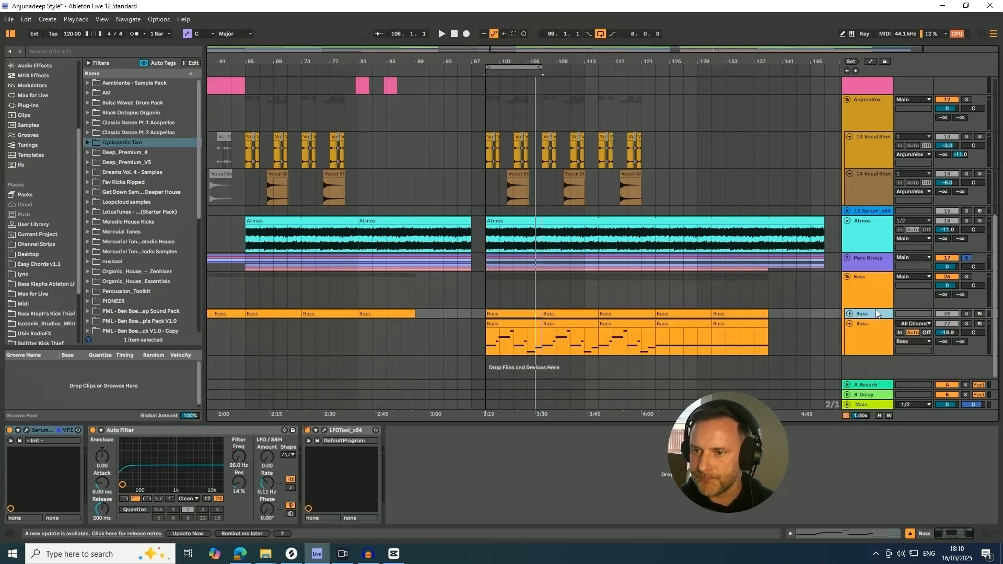
click(967, 314)
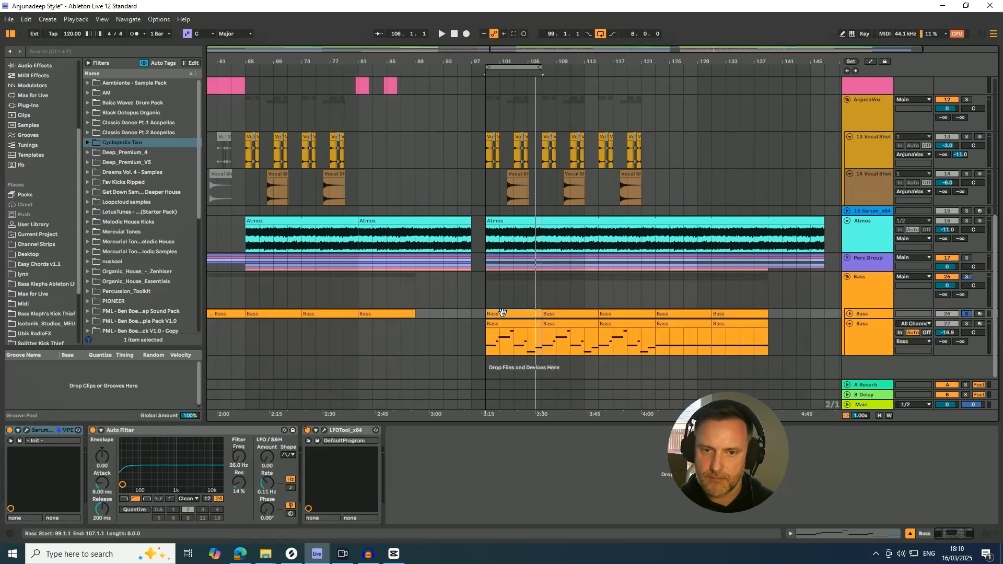
key(space)
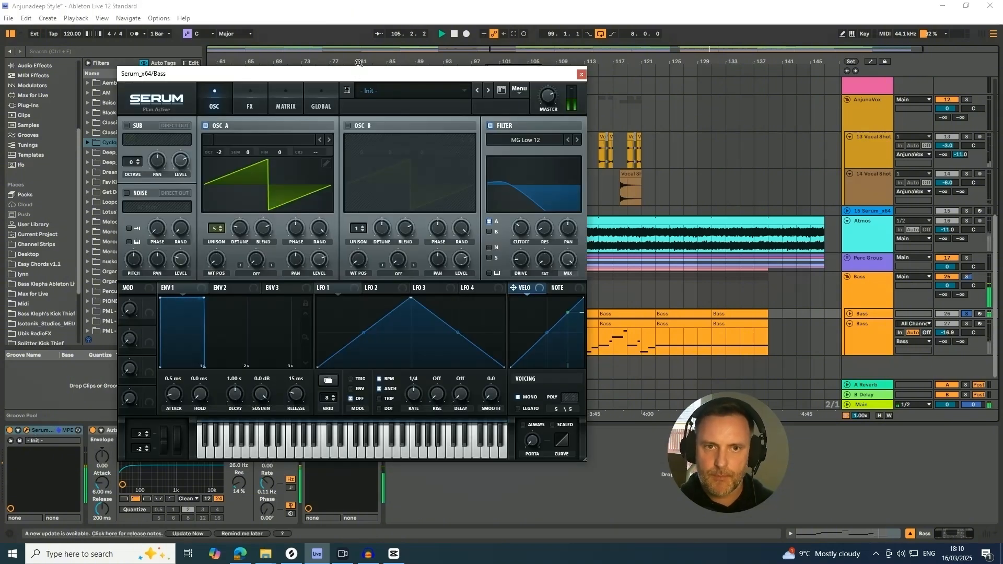
Step: Examine the oscillator and global unison settings of the Init Serum patch on Bass track 26
drag(355, 76, 314, 65)
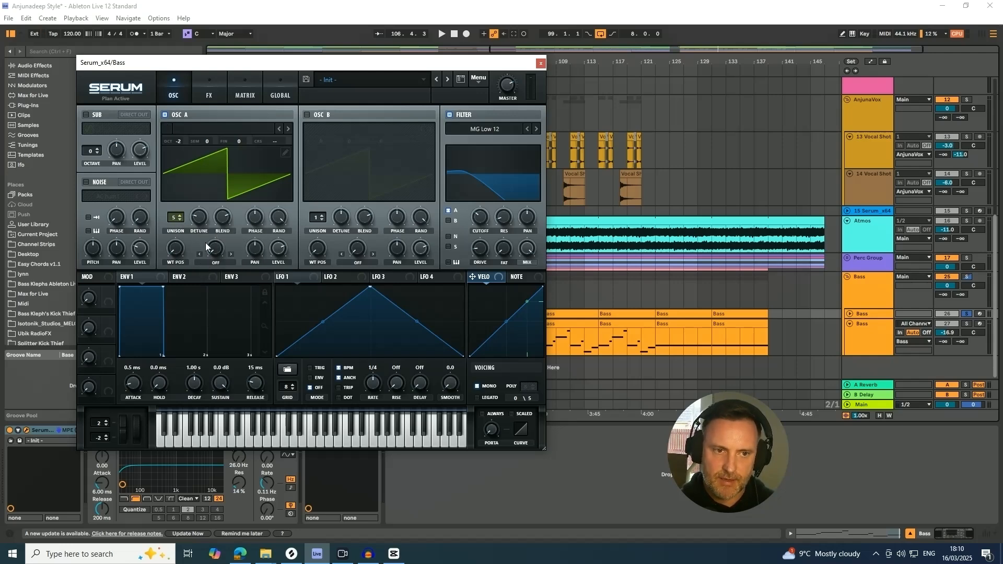
click(281, 92)
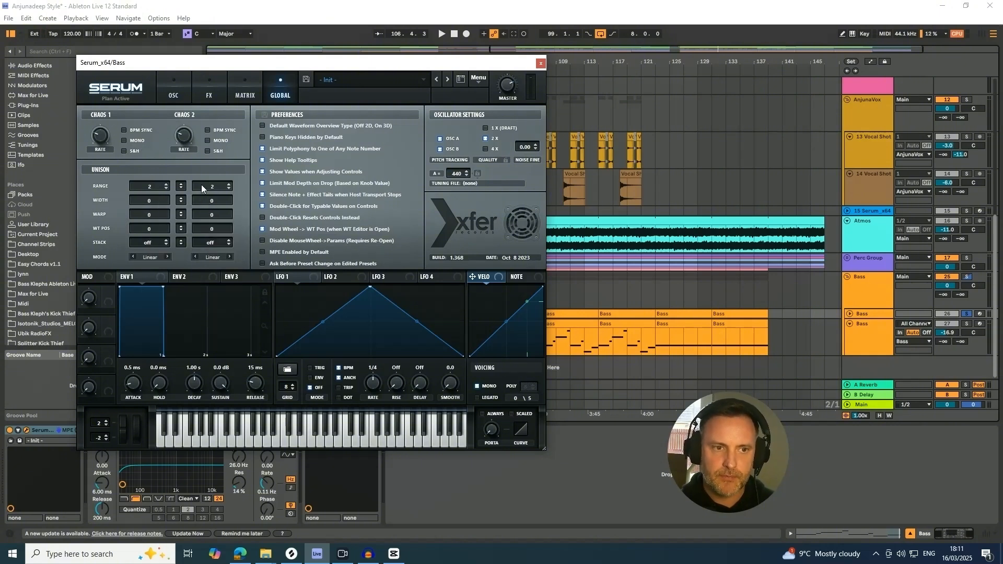
click(176, 92)
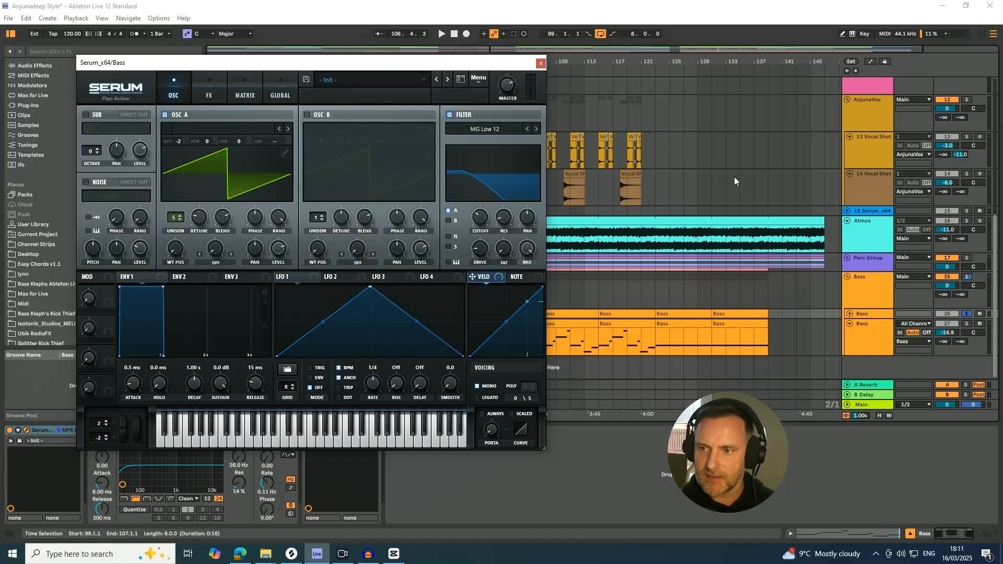
Step: Play Bass track 26 from bar 99, close its Serum window and inspect its LFOTool volume curve
key(space)
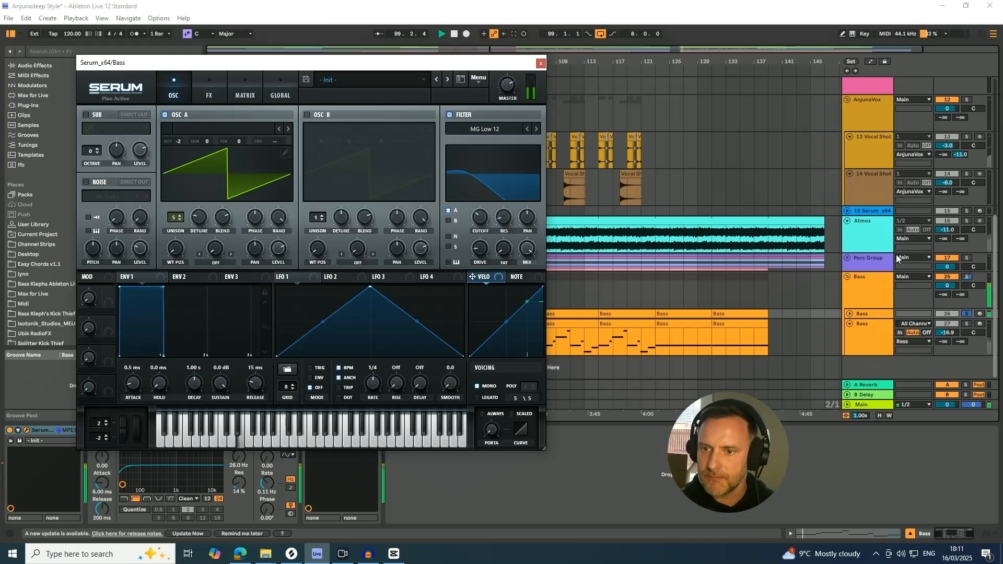
click(541, 64)
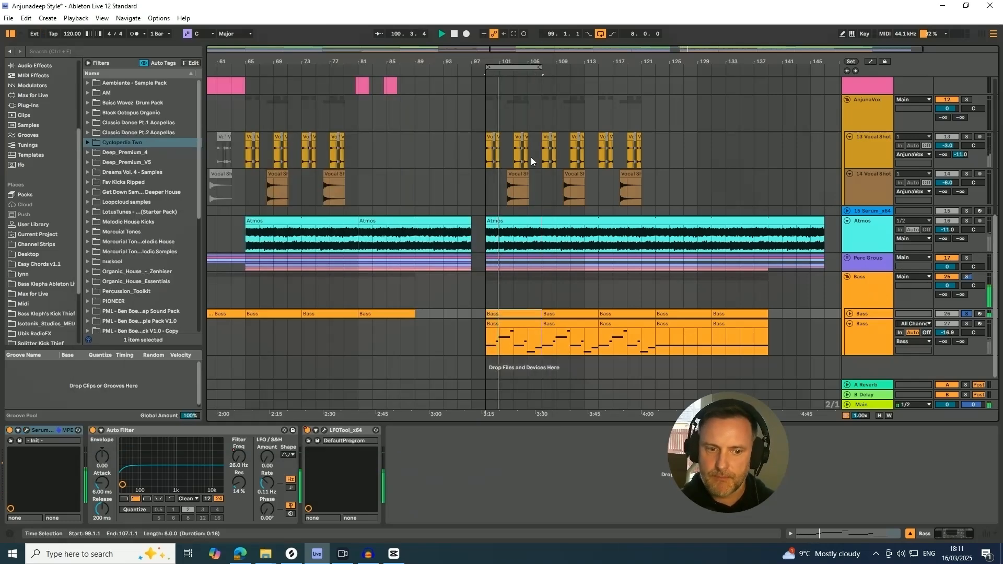
click(324, 431)
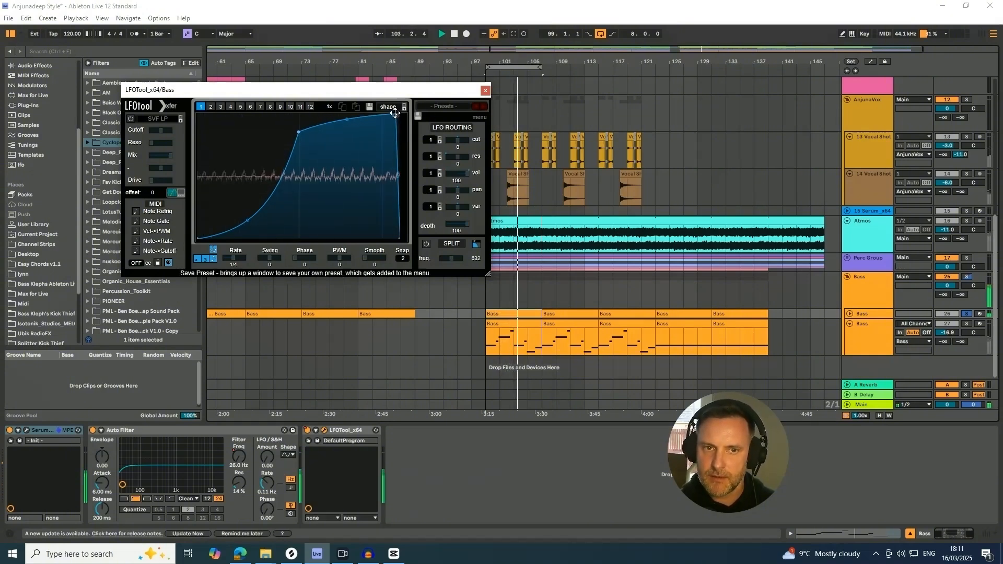
click(485, 91)
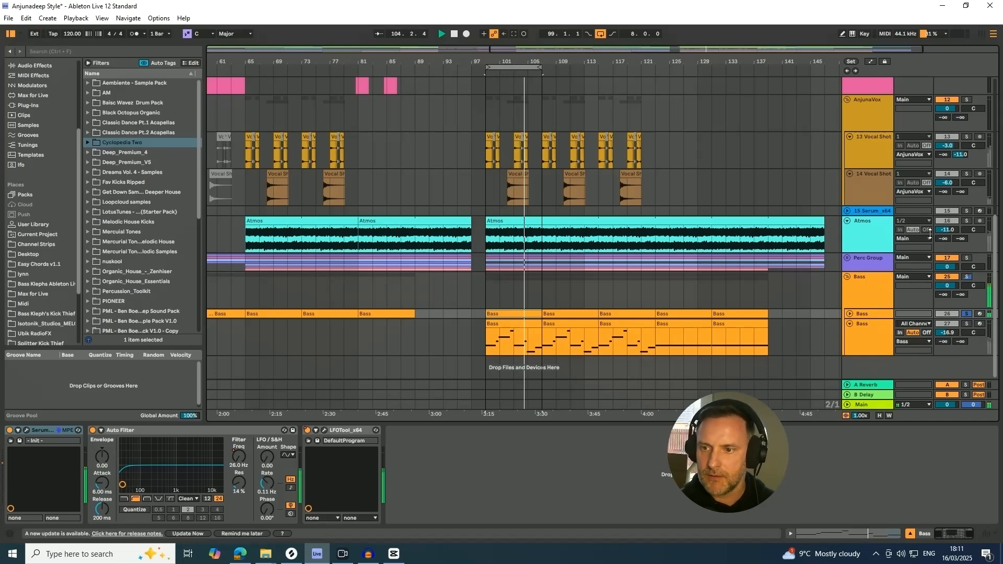
Step: Select and solo Bass track 27, and audition its MIDI part from bar 99
click(868, 331)
click(967, 324)
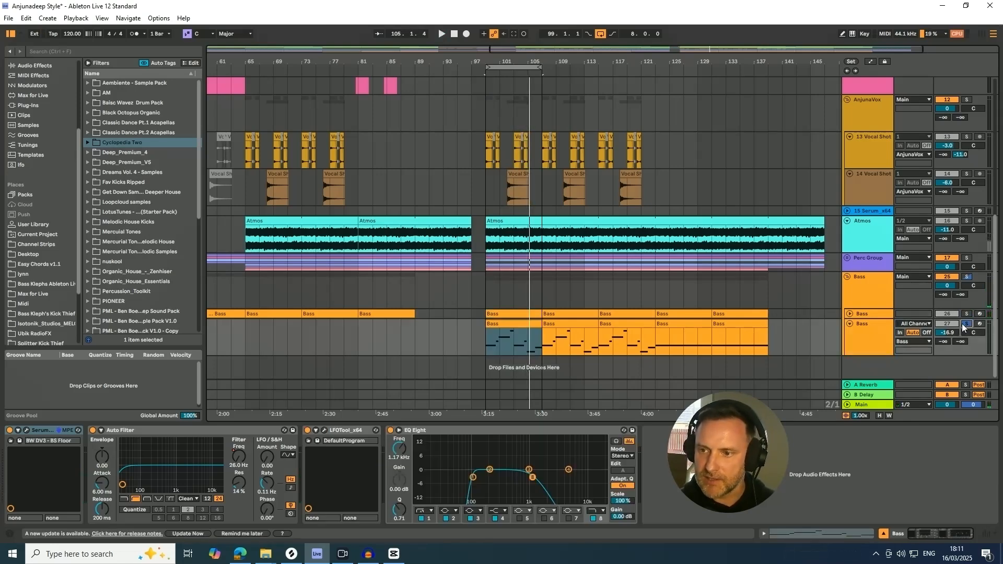
key(space)
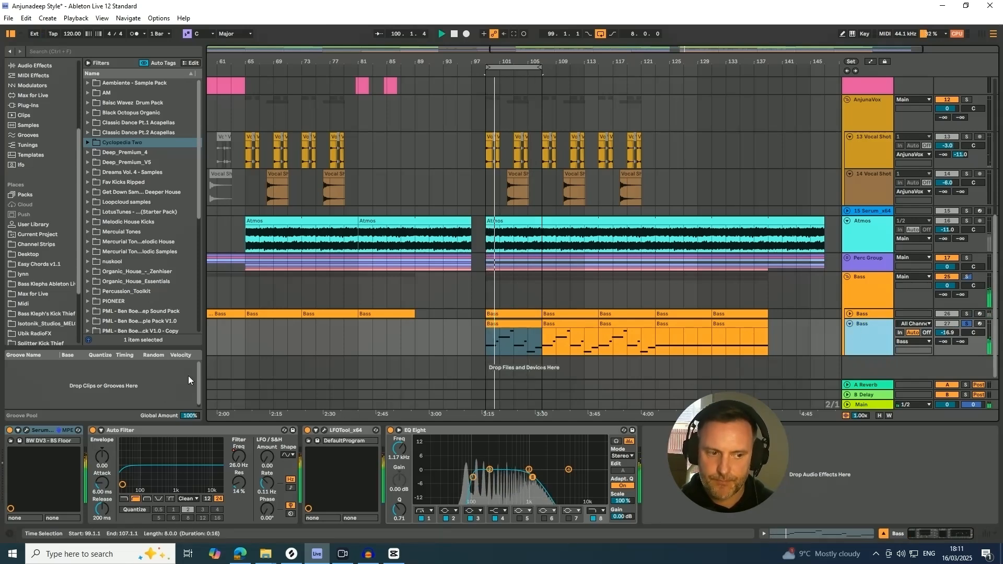
Step: Inspect the BW DV3 - BS Floor Serum patch on Bass track 27 while auditioning it, and close the plug-in window
click(26, 430)
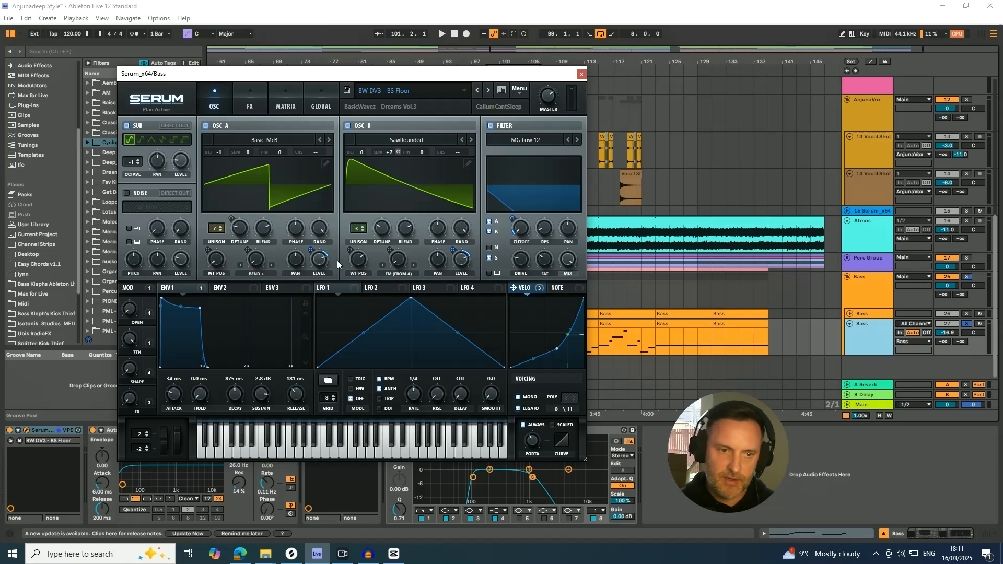
mouse_move(329, 253)
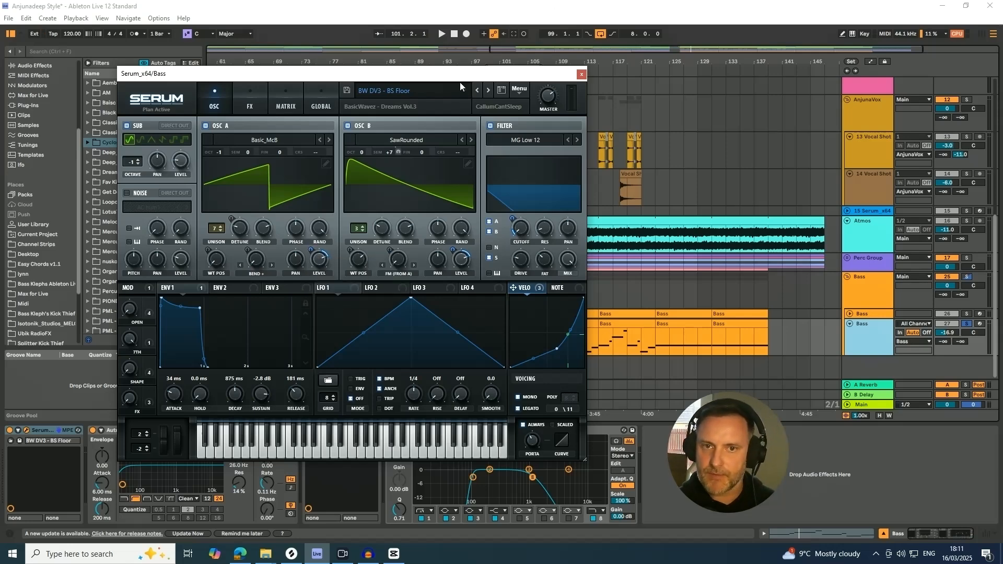
drag(453, 81, 493, 69)
key(space)
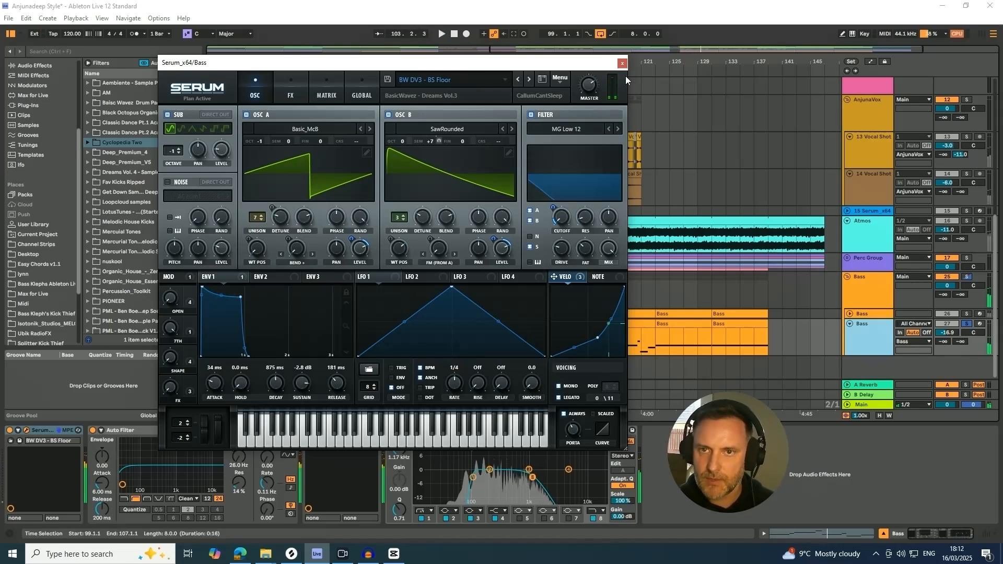
click(622, 63)
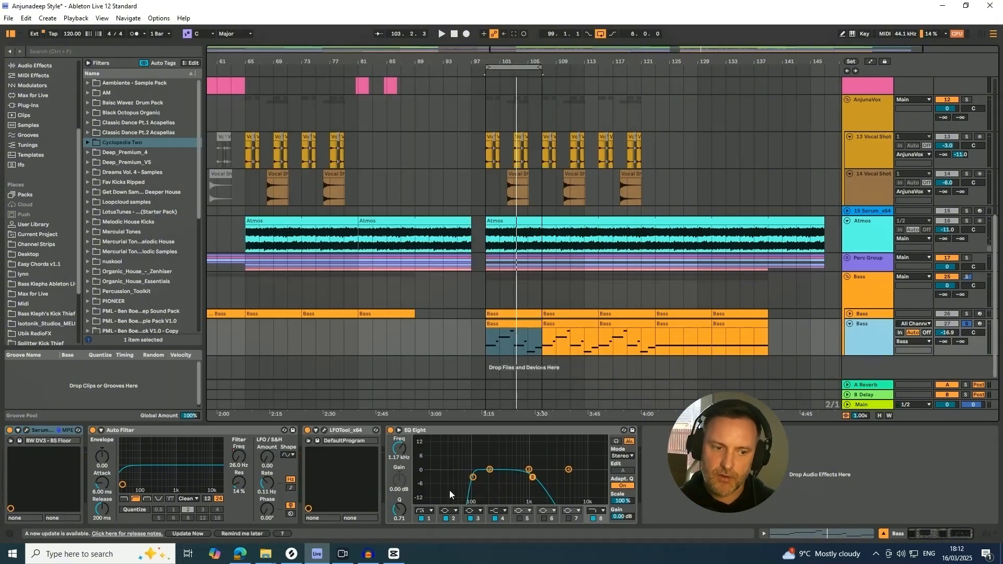
Step: Compare Bass track 27 with its EQ Eight bypassed and active during playback from bar 99
key(space)
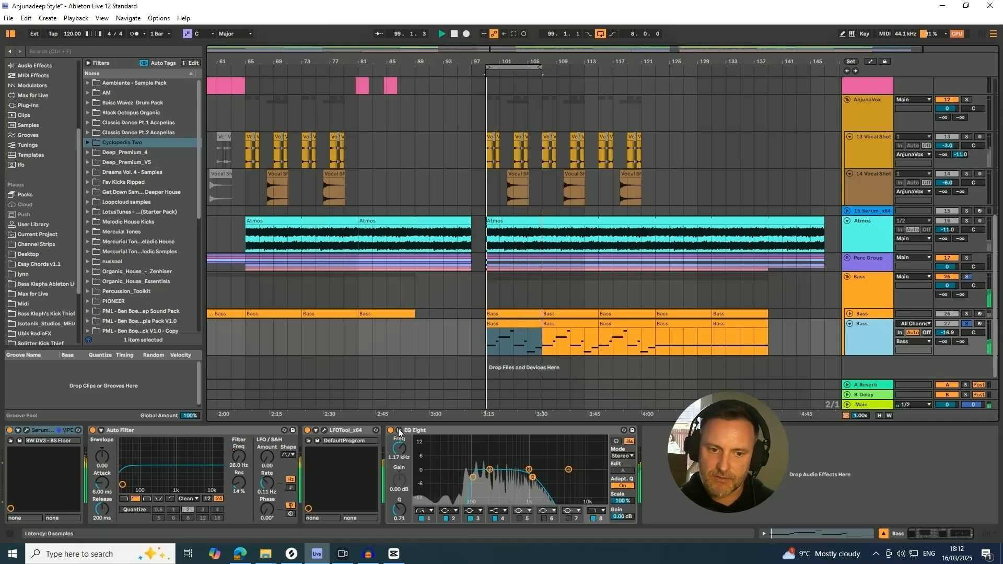
click(391, 431)
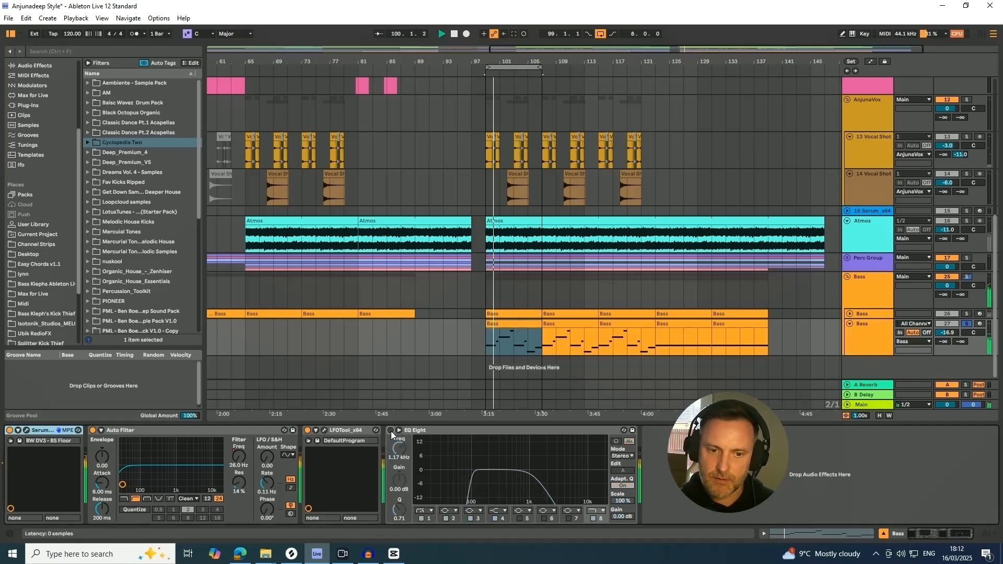
click(391, 430)
key(space)
key(space)
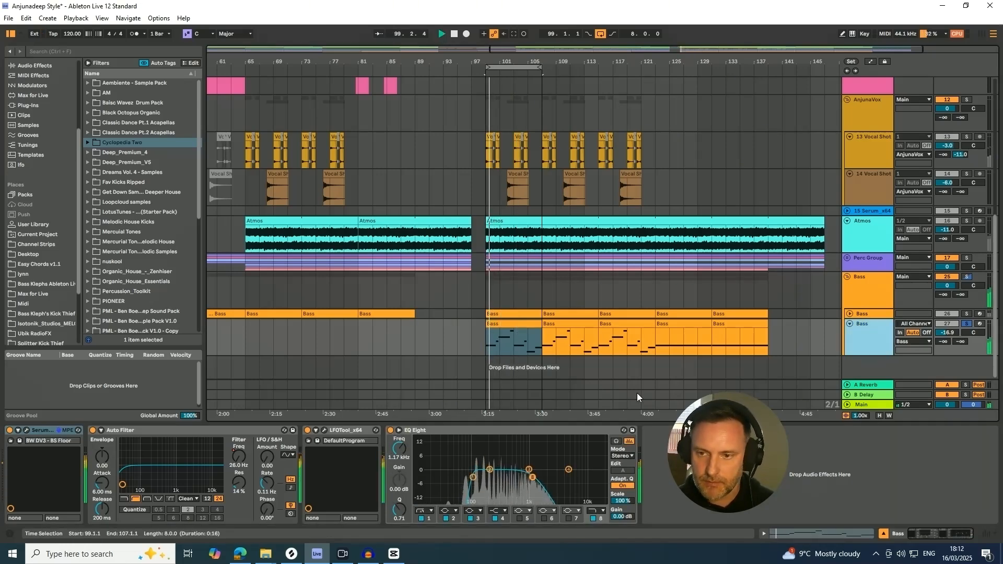
Step: Toggle the solo of Bass track 26 alongside track 27 to compare the layered bass, leaving both soloed
click(966, 314)
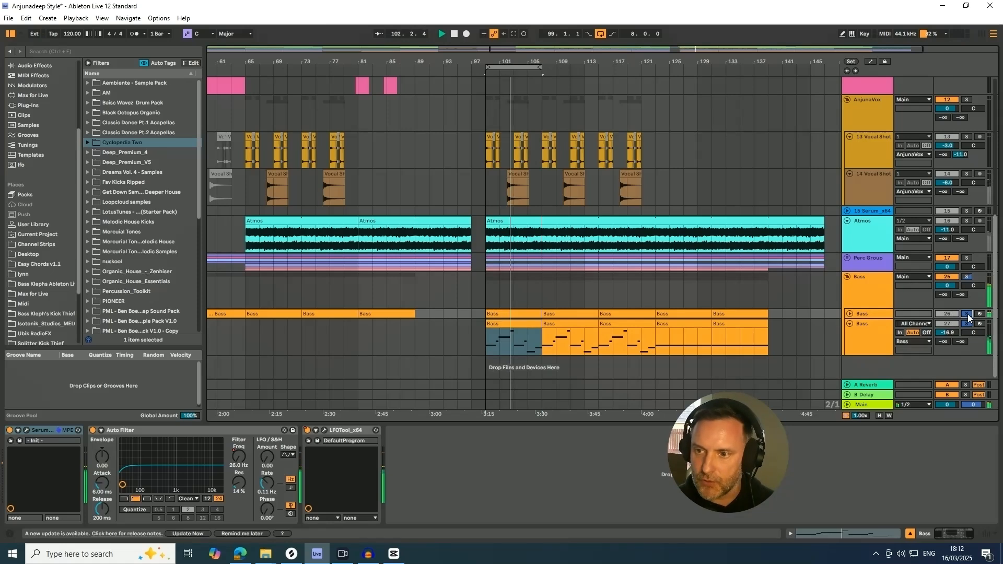
click(968, 314)
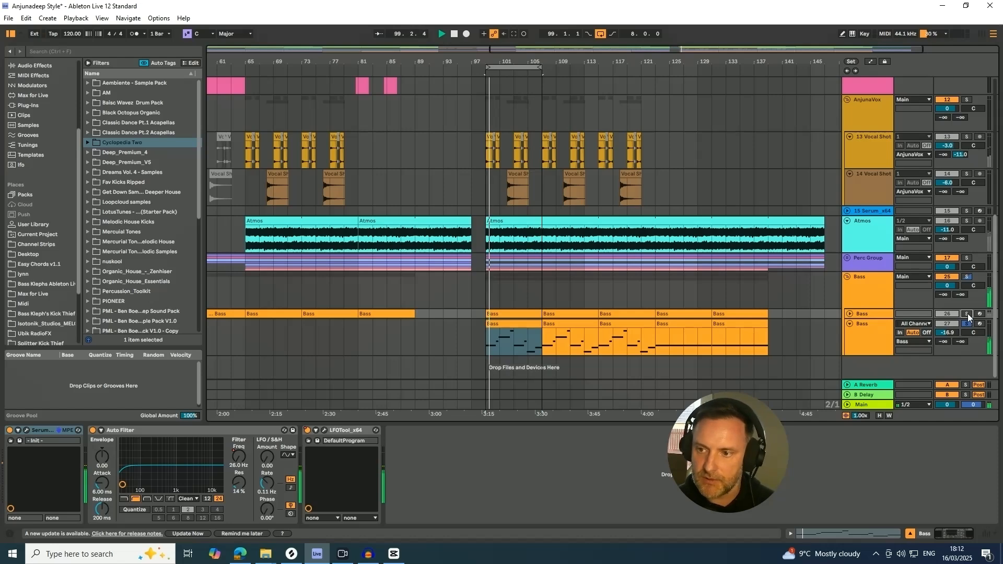
click(967, 314)
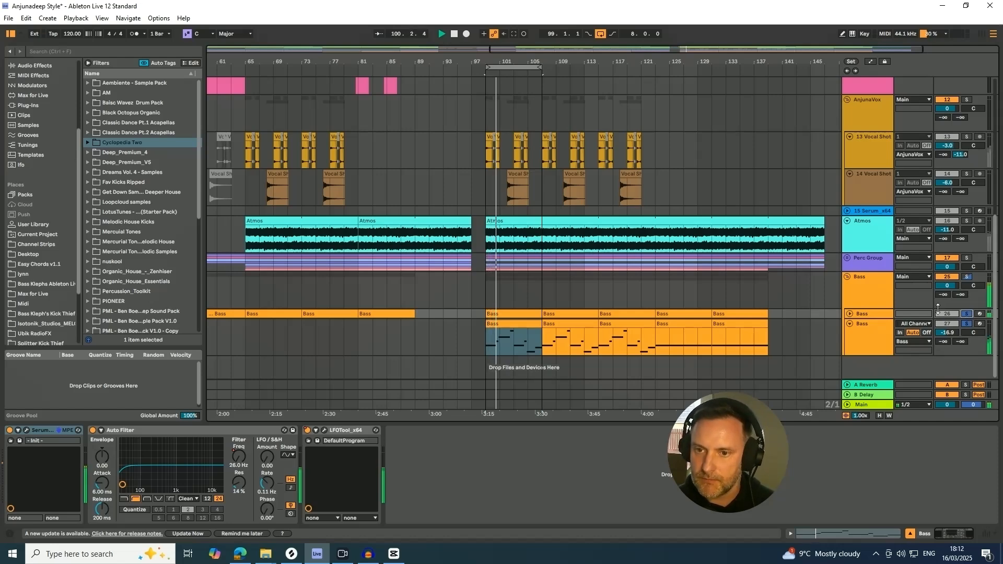
Step: Add the Drums group to the soloed bass layers and audition them together
scroll(938, 309, up, 10)
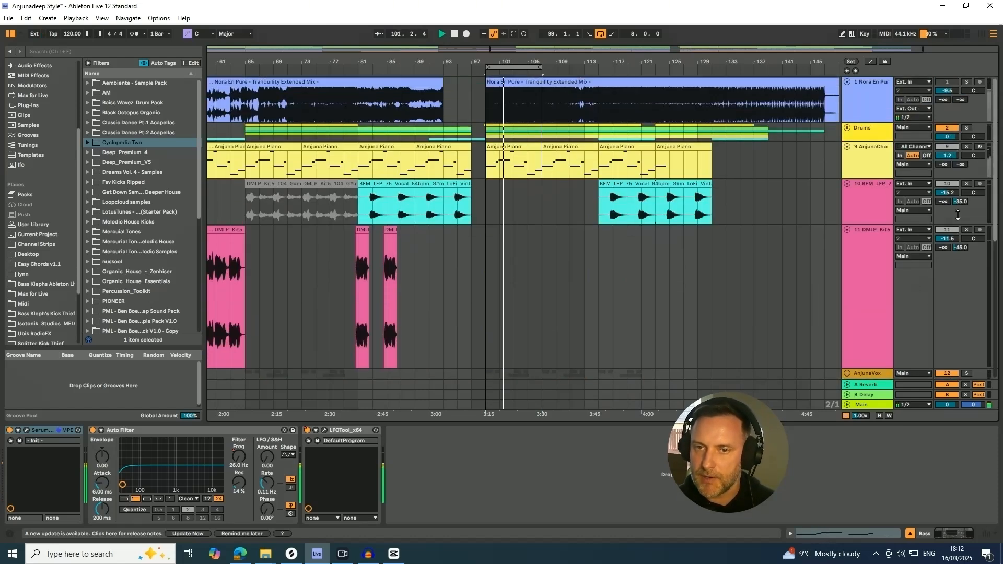
click(967, 127)
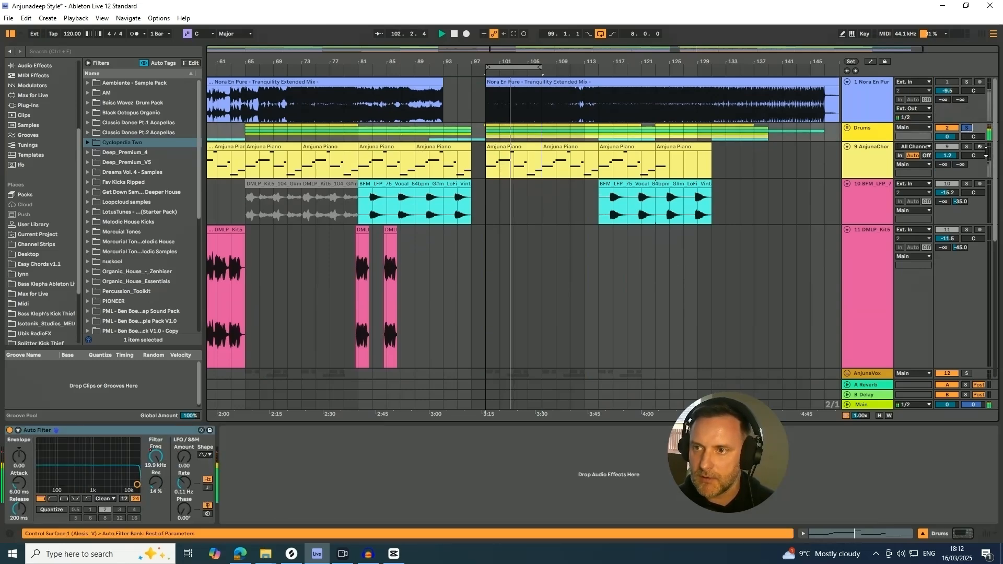
drag(996, 156, 996, 313)
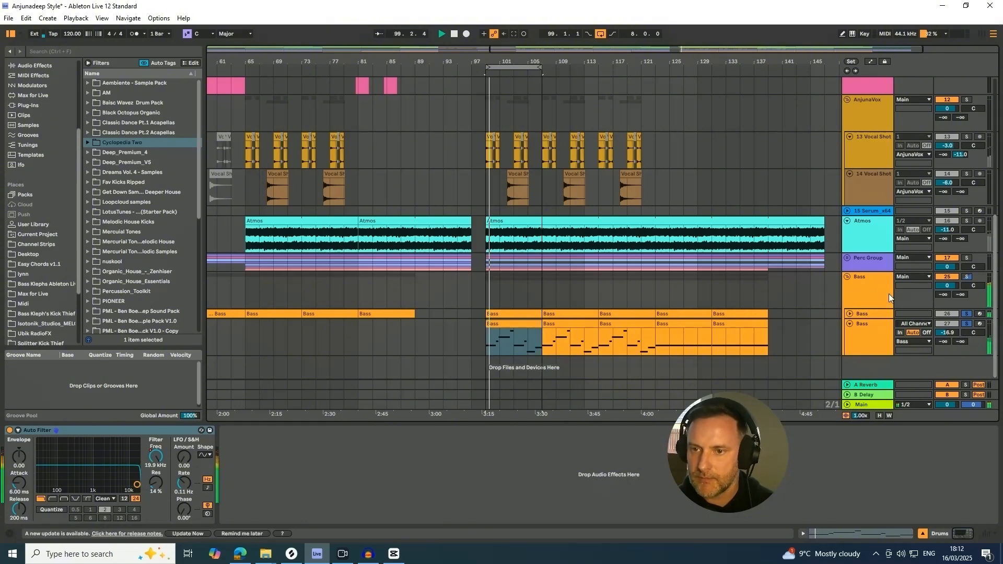
Step: Stop playback and clear the solos on the Drums group and both Bass tracks
scroll(879, 268, up, 10)
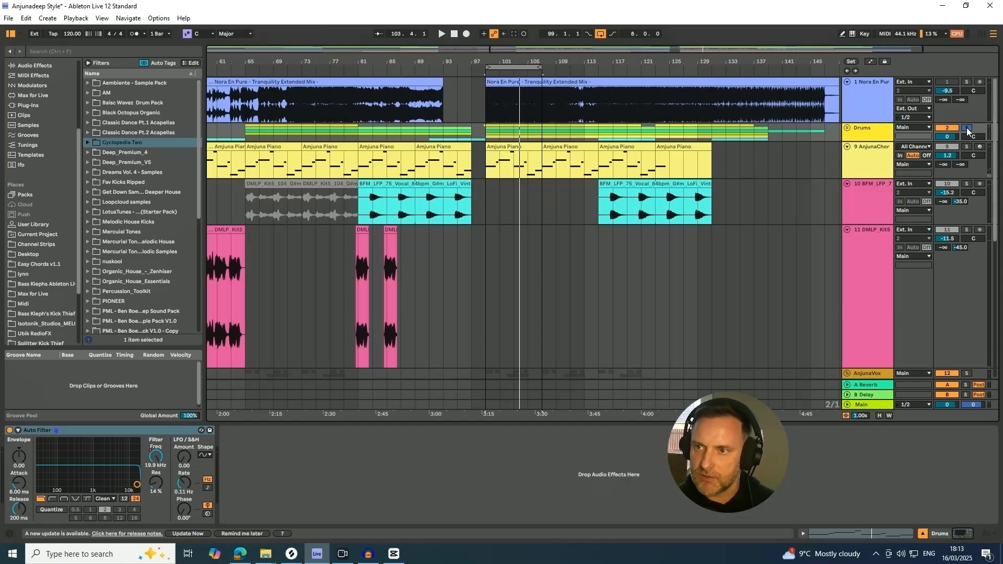
scroll(865, 137, down, 1)
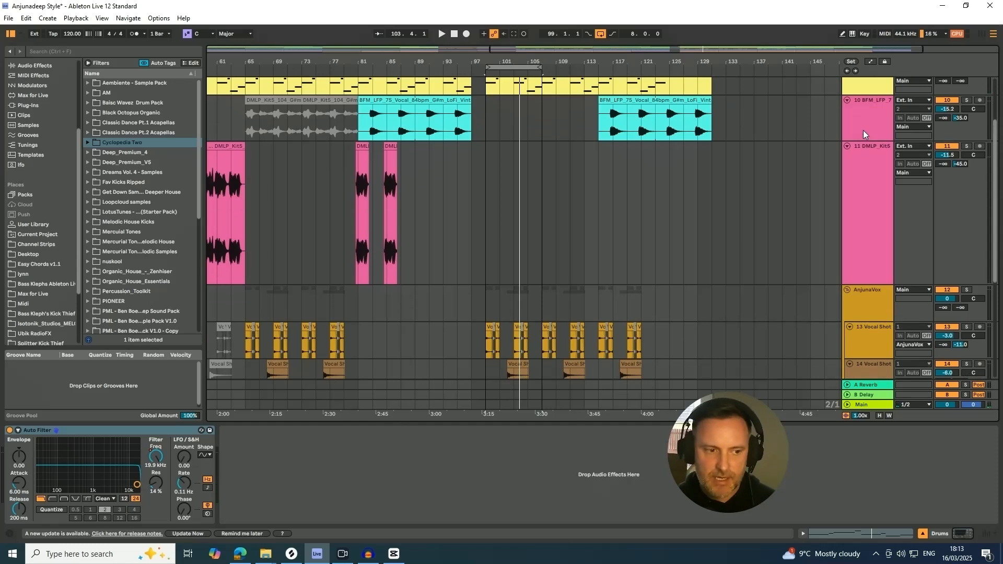
scroll(663, 174, down, 5)
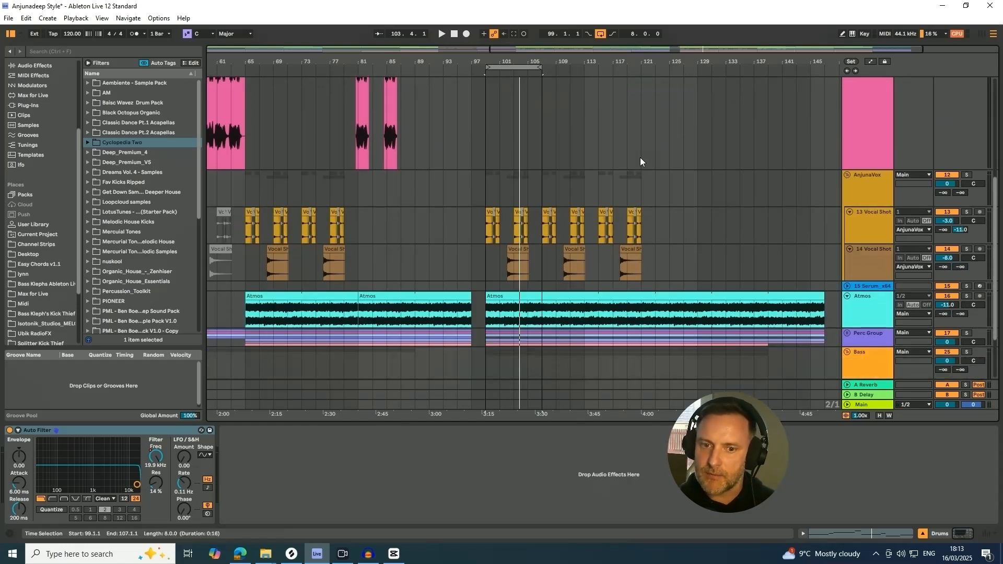
Step: Audition the full unsoloed mix within the loop from bar 99, with the bass tracks in view, and stop playback
scroll(637, 157, down, 3)
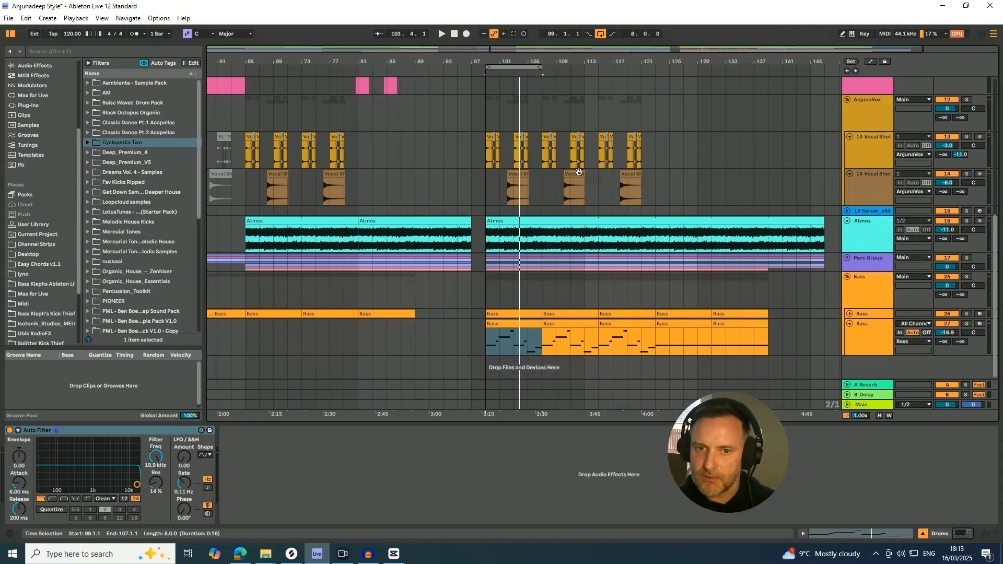
key(space)
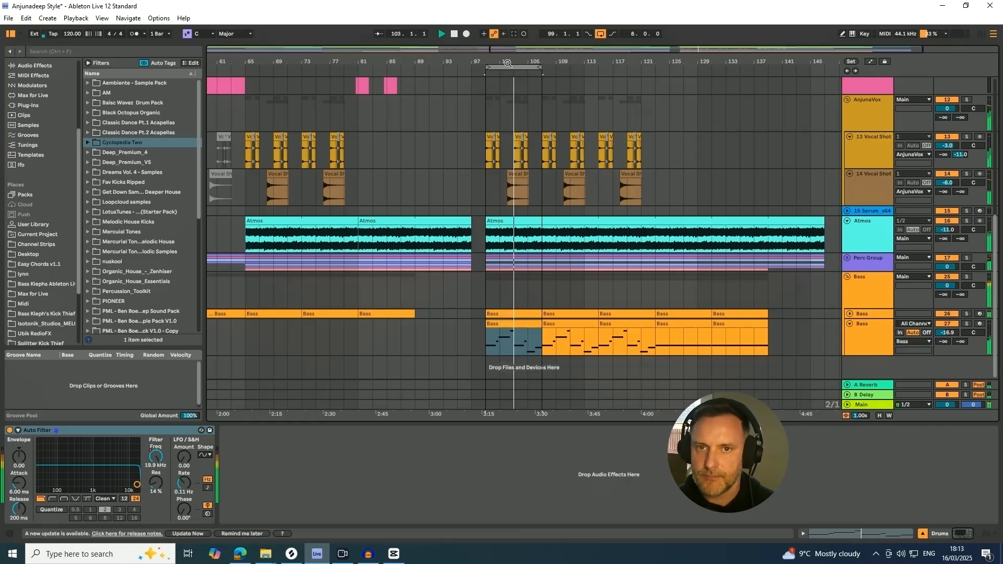
drag(508, 64, 586, 63)
key(space)
Step: Select the AnjunaChords track to show its device chain, ending with the Drums group selected
scroll(691, 230, up, 10)
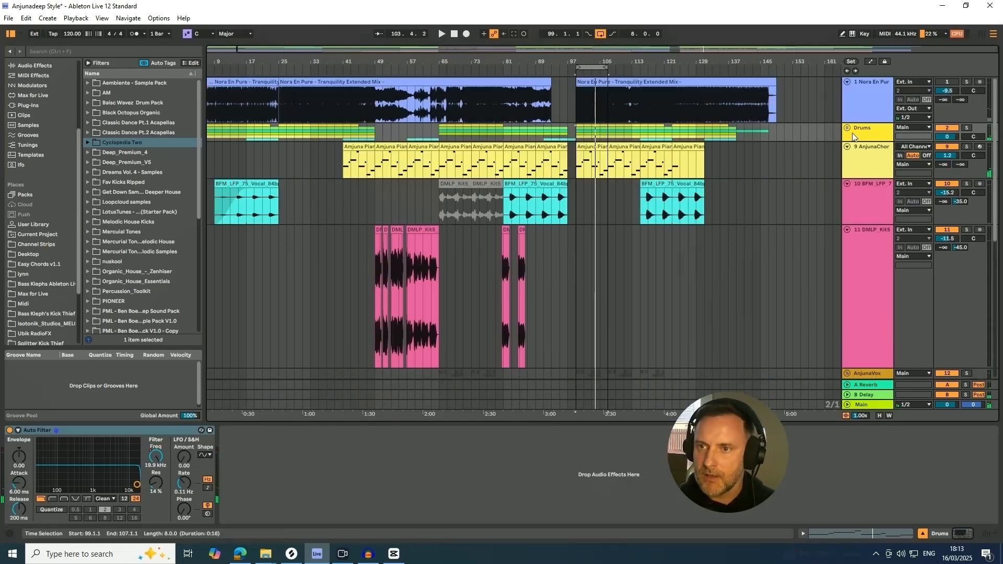
click(849, 147)
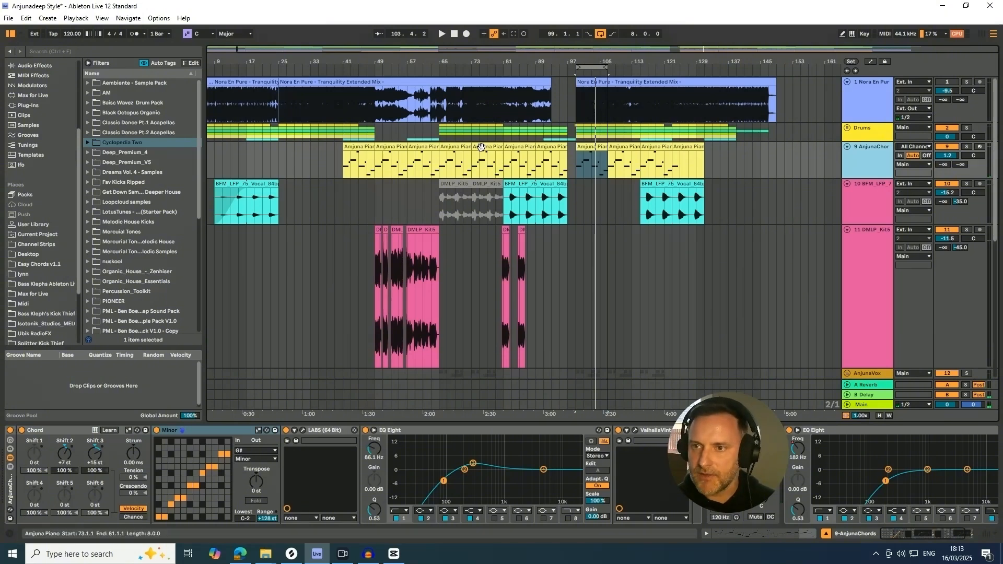
click(877, 135)
scroll(877, 140, down, 10)
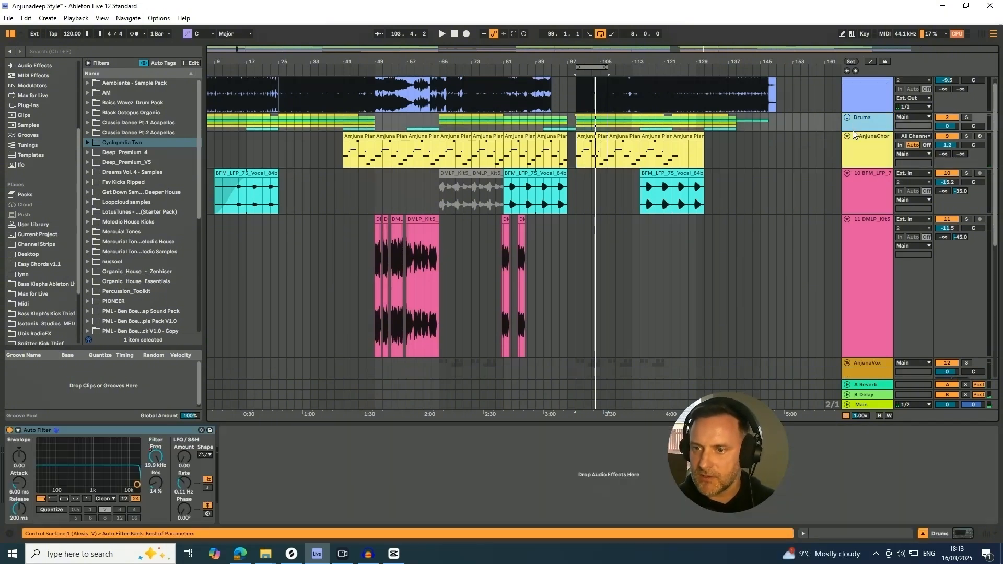
scroll(848, 127, up, 10)
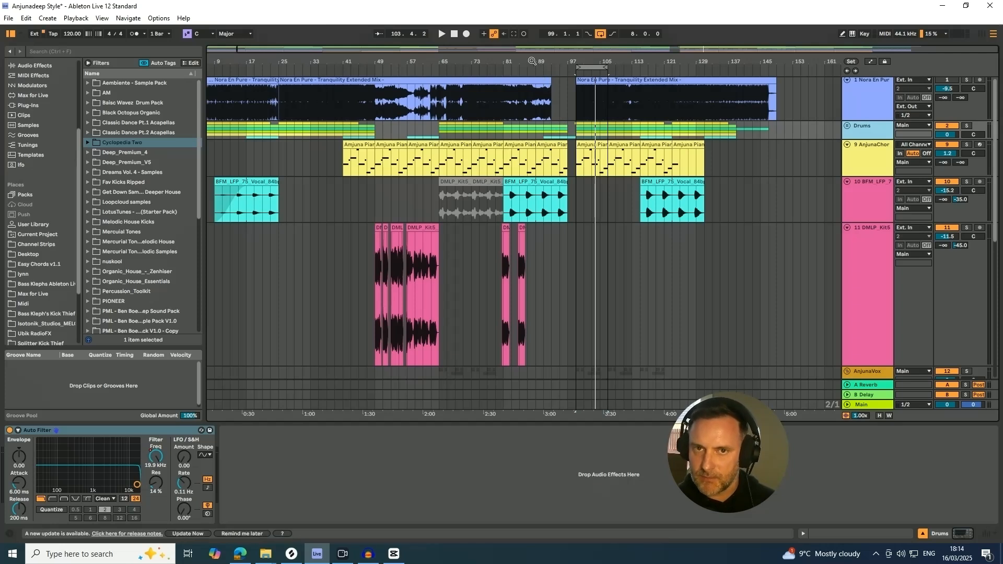
Step: Extend the arrangement loop to span bars 47 to 131 and select all the material inside it
drag(576, 74, 367, 99)
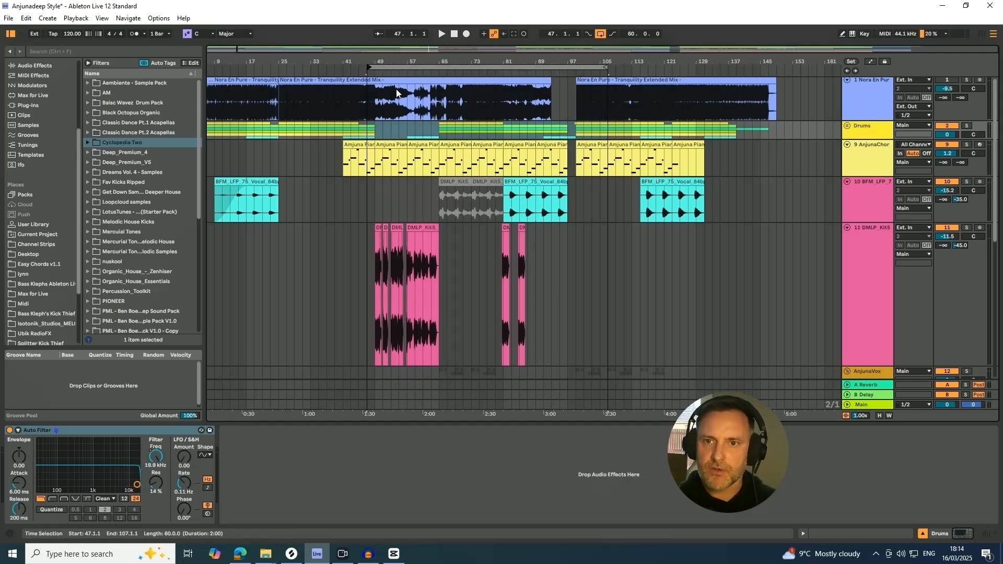
drag(608, 66, 705, 70)
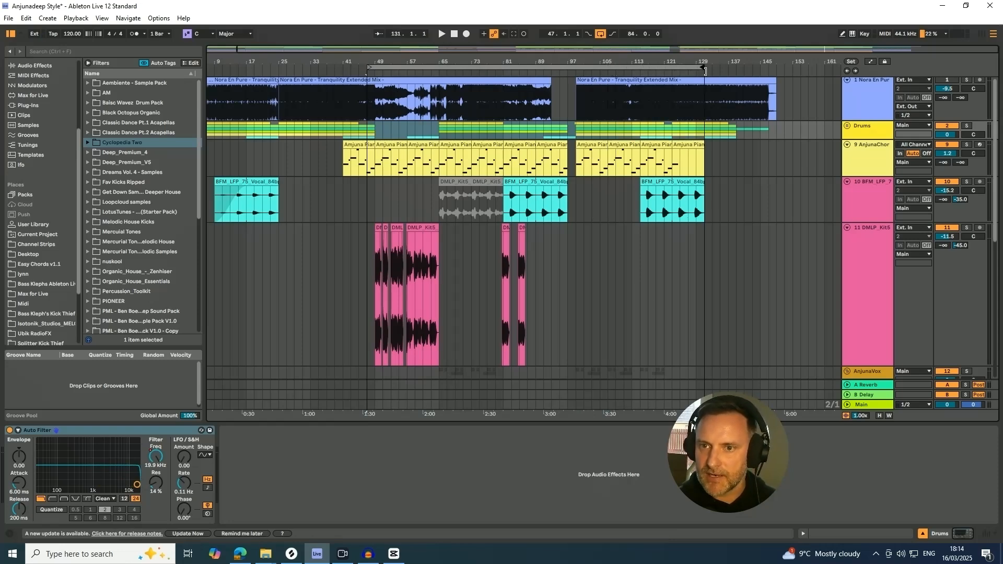
click(533, 66)
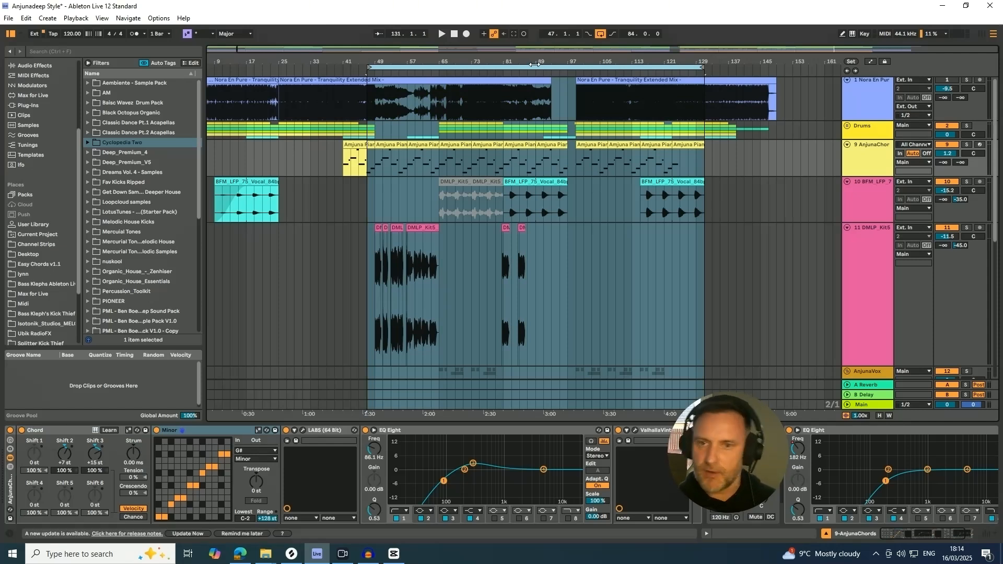
Step: Fold track 11 DMLP_Kit5 and select track 10 BFM_LFP_75 to inspect the vocal layers across the looped section
mouse_move(501, 63)
mouse_down()
mouse_move(513, 62)
mouse_move(485, 59)
mouse_up()
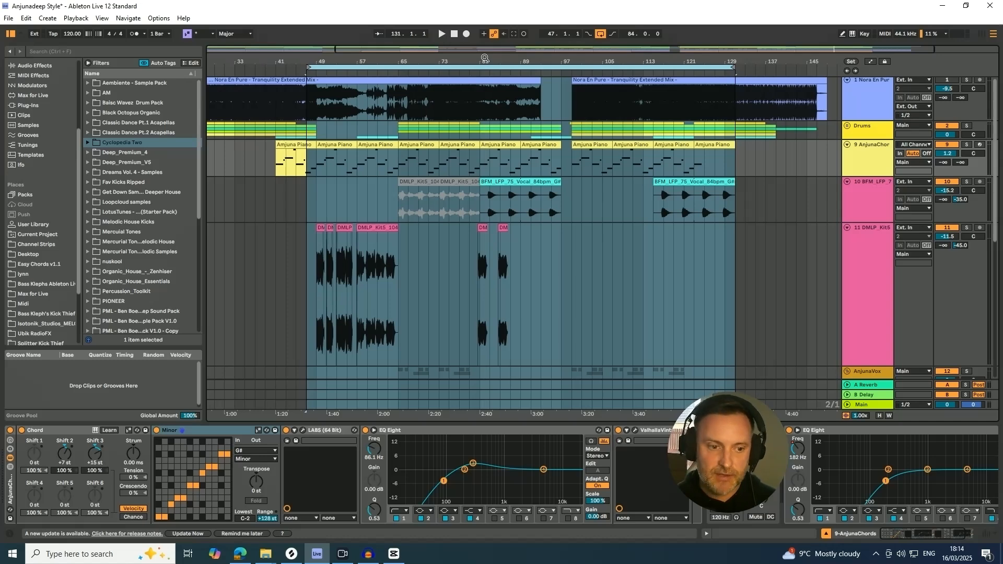
drag(485, 58, 485, 58)
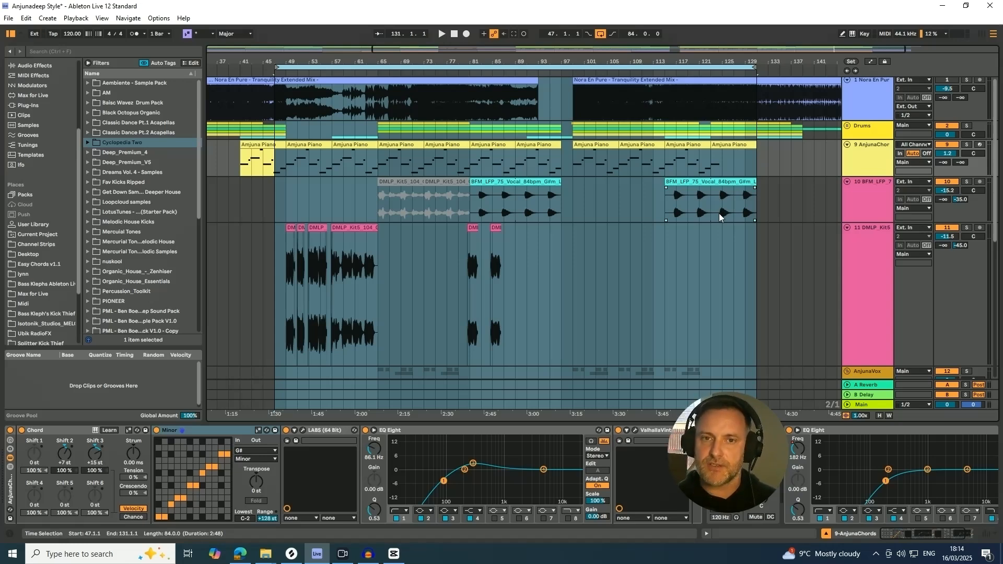
mouse_move(483, 60)
mouse_down()
mouse_move(463, 61)
mouse_move(472, 60)
mouse_up()
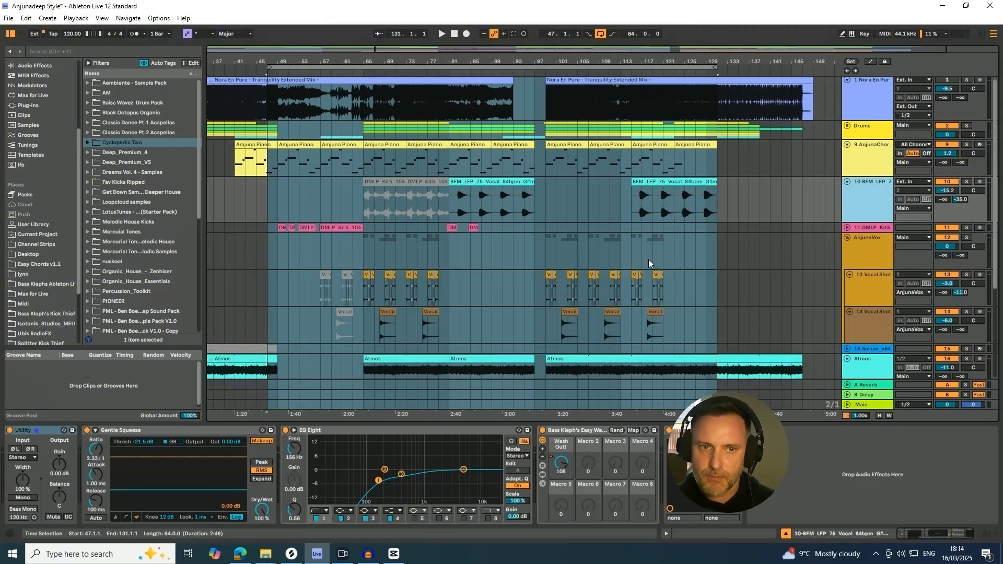
drag(456, 63, 471, 62)
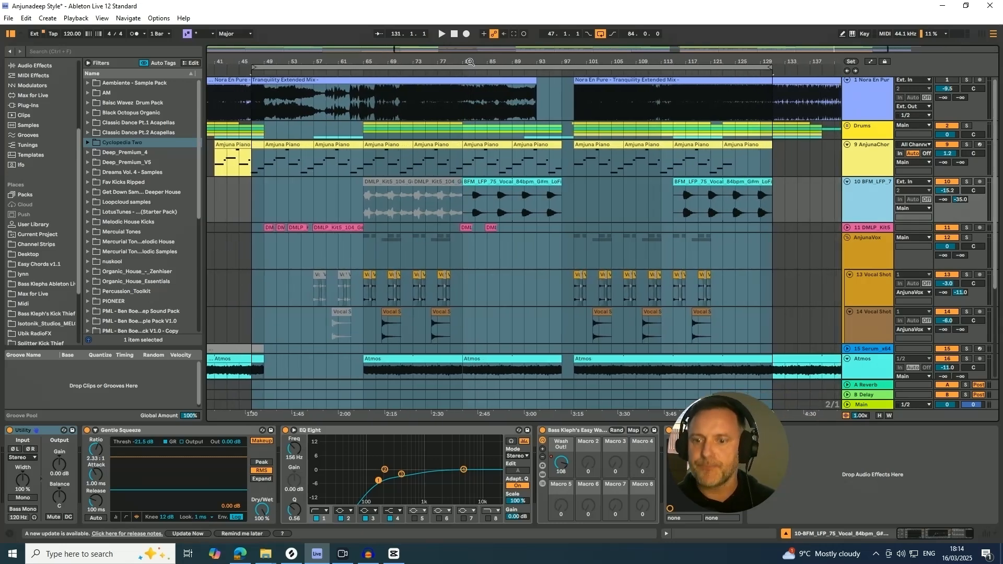